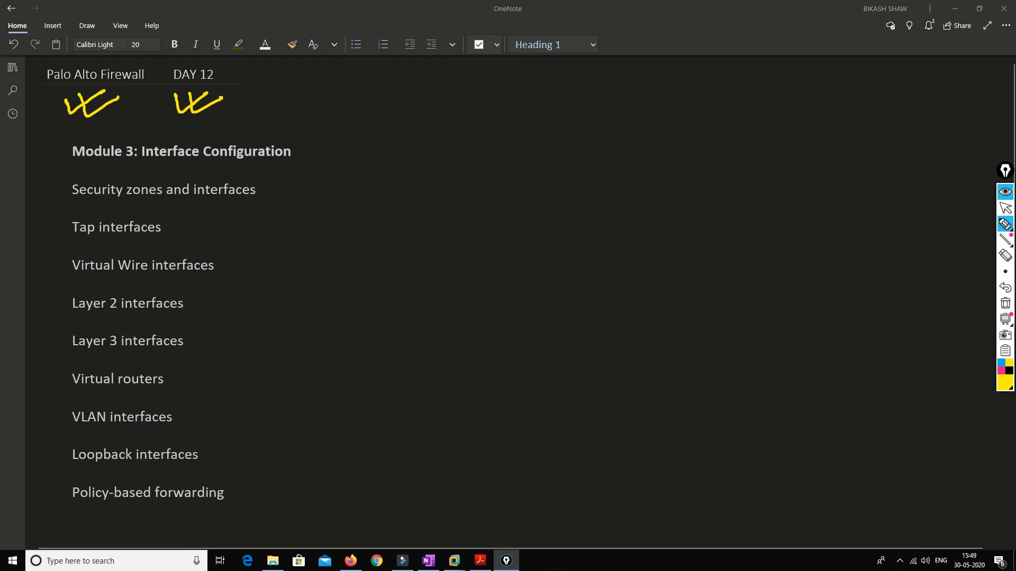
# Step: Draw an arrow beside Layer 2 interfaces and ticks beside Security zones and interfaces, Tap interfaces and Virtual Wire interfaces
pyautogui.moveTo(194, 303)
pyautogui.mouseDown()
pyautogui.moveTo(265, 302)
pyautogui.moveTo(249, 311)
pyautogui.mouseUp()
pyautogui.moveTo(264, 190); pyautogui.dragTo(306, 174)
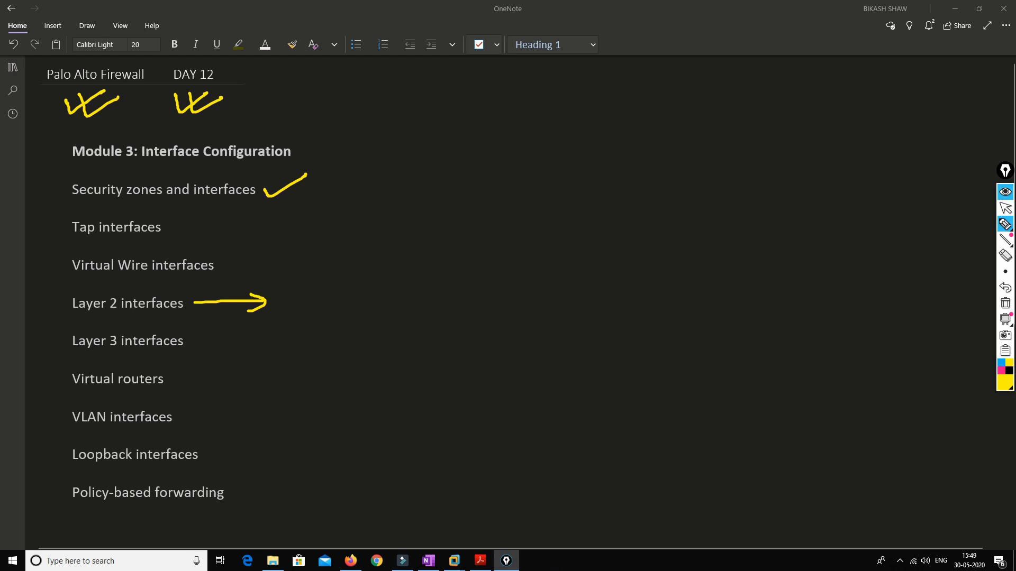
pyautogui.moveTo(171, 226); pyautogui.dragTo(210, 212)
pyautogui.moveTo(223, 262); pyautogui.dragTo(261, 251)
# Step: Handwrite "TAP" with "VR" beneath it in the empty area, and join both with lines to the word "IPS"
pyautogui.moveTo(504, 150); pyautogui.dragTo(528, 142)
pyautogui.moveTo(517, 146)
pyautogui.mouseDown()
pyautogui.moveTo(518, 165)
pyautogui.moveTo(556, 148)
pyautogui.mouseUp()
pyautogui.moveTo(564, 154); pyautogui.dragTo(560, 141)
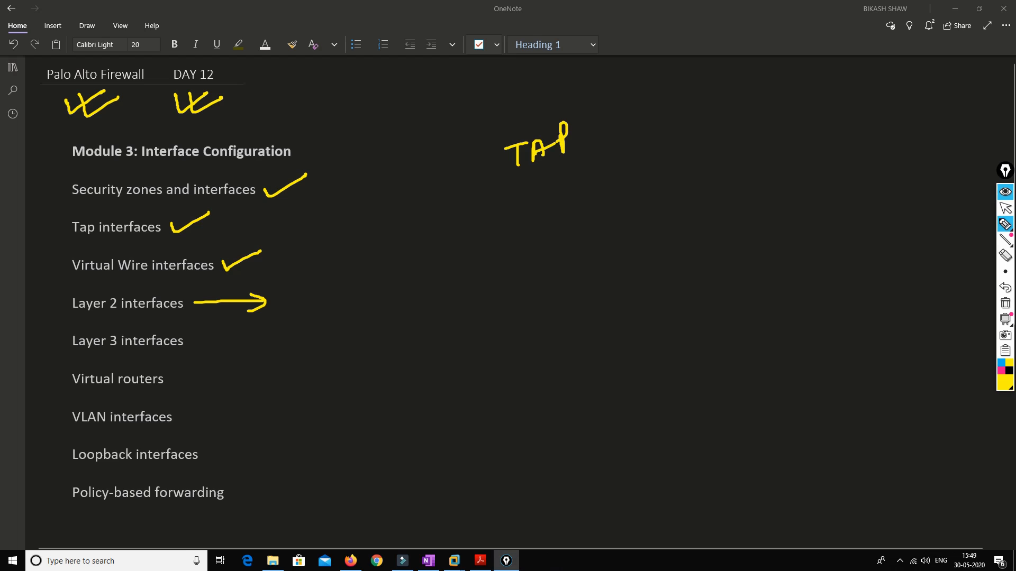
pyautogui.moveTo(522, 194)
pyautogui.mouseDown()
pyautogui.moveTo(542, 188)
pyautogui.moveTo(553, 208)
pyautogui.moveTo(574, 202)
pyautogui.mouseUp()
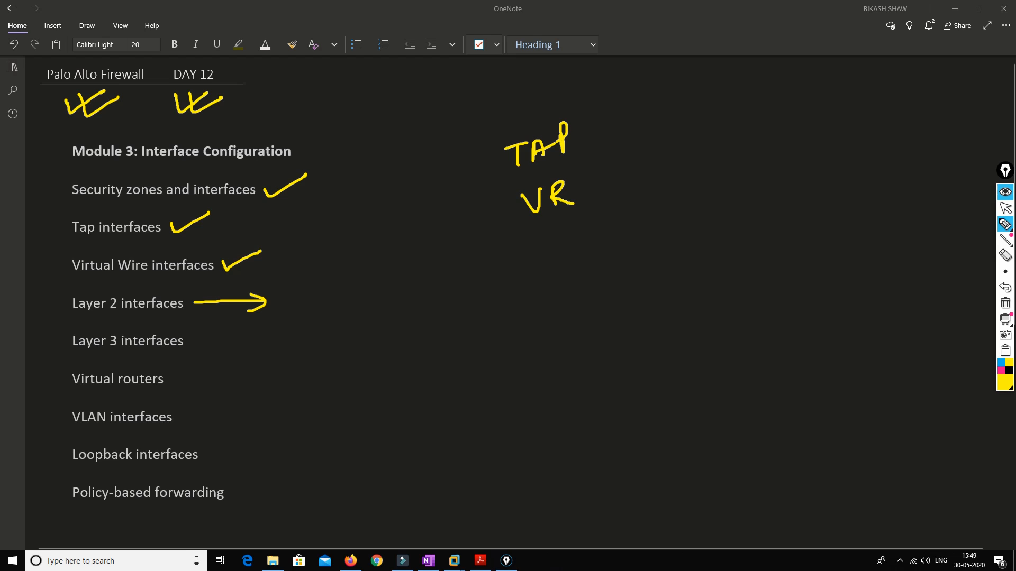
pyautogui.moveTo(581, 133); pyautogui.dragTo(626, 115)
pyautogui.moveTo(587, 179)
pyautogui.mouseDown()
pyautogui.moveTo(651, 127)
pyautogui.moveTo(701, 110)
pyautogui.moveTo(687, 133)
pyautogui.mouseUp()
pyautogui.moveTo(686, 132)
pyautogui.mouseDown()
pyautogui.moveTo(720, 108)
pyautogui.moveTo(737, 120)
pyautogui.mouseUp()
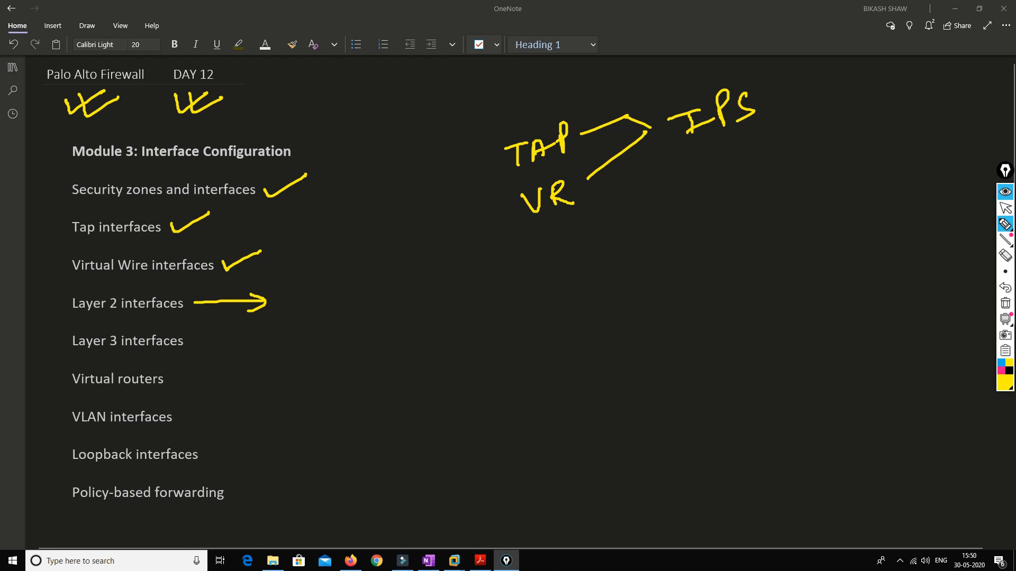
# Step: Handwrite "Cisco Attack" beside IPS with arrows leading towards it from TAP and VR, and tick IPS
pyautogui.moveTo(807, 117)
pyautogui.mouseDown()
pyautogui.moveTo(795, 124)
pyautogui.moveTo(814, 135)
pyautogui.mouseUp()
pyautogui.moveTo(815, 127)
pyautogui.mouseDown()
pyautogui.moveTo(817, 139)
pyautogui.moveTo(823, 121)
pyautogui.mouseUp()
pyautogui.moveTo(829, 119)
pyautogui.mouseDown()
pyautogui.moveTo(823, 134)
pyautogui.moveTo(836, 129)
pyautogui.mouseUp()
pyautogui.moveTo(846, 119); pyautogui.dragTo(853, 114)
pyautogui.moveTo(530, 163); pyautogui.dragTo(756, 138)
pyautogui.moveTo(579, 200)
pyautogui.mouseDown()
pyautogui.moveTo(766, 139)
pyautogui.moveTo(757, 149)
pyautogui.mouseUp()
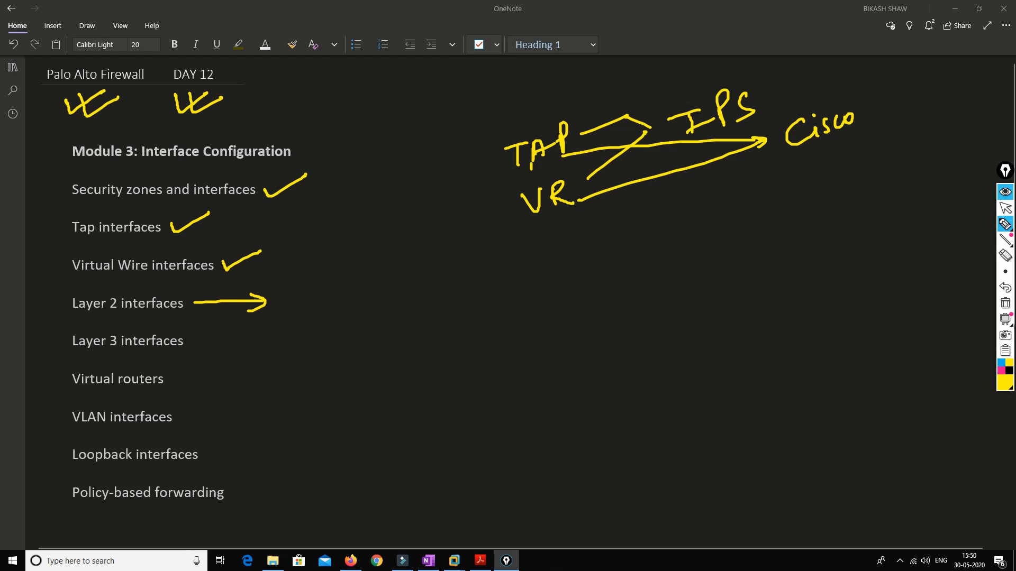
pyautogui.moveTo(876, 118); pyautogui.dragTo(887, 111)
pyautogui.moveTo(895, 99)
pyautogui.mouseDown()
pyautogui.moveTo(905, 116)
pyautogui.moveTo(947, 74)
pyautogui.moveTo(963, 85)
pyautogui.mouseUp()
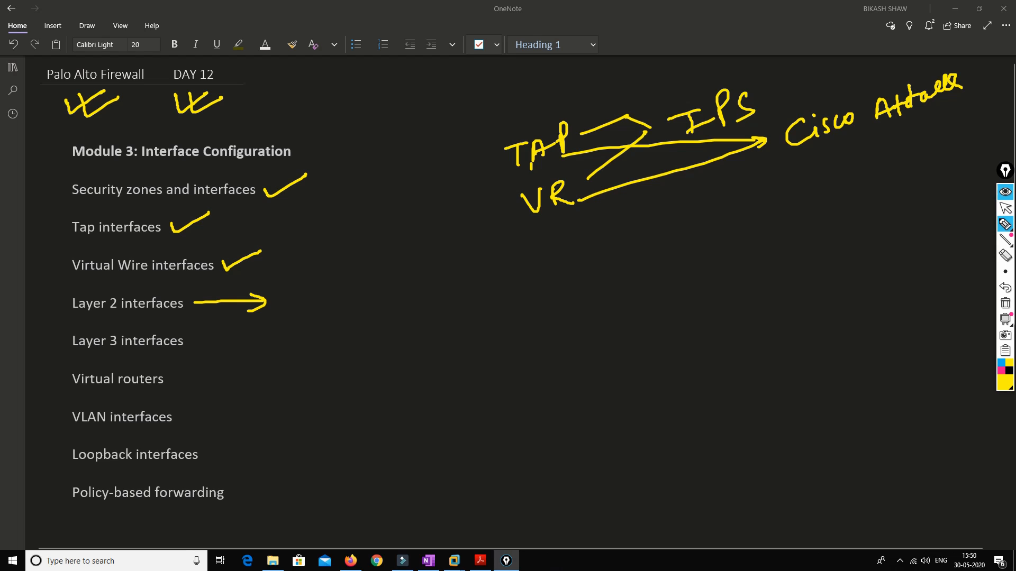
pyautogui.moveTo(759, 84)
pyautogui.mouseDown()
pyautogui.moveTo(762, 94)
pyautogui.moveTo(810, 77)
pyautogui.mouseUp()
# Step: Draw a downward arrow from VR and handwrite "PA inspect without" below it
pyautogui.moveTo(592, 207)
pyautogui.mouseDown()
pyautogui.moveTo(597, 237)
pyautogui.moveTo(605, 227)
pyautogui.mouseUp()
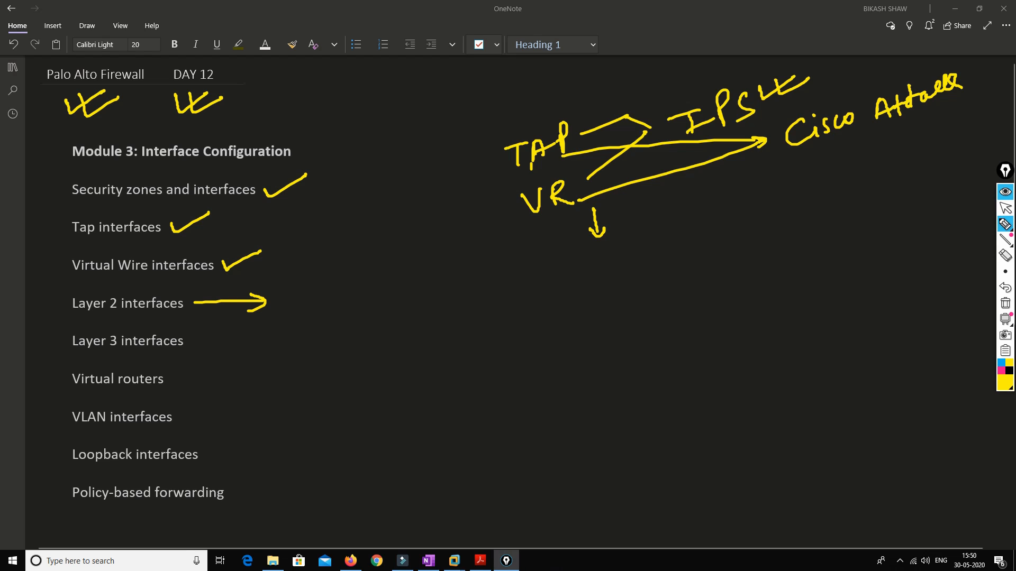
pyautogui.moveTo(565, 267)
pyautogui.mouseDown()
pyautogui.moveTo(569, 301)
pyautogui.moveTo(567, 286)
pyautogui.moveTo(604, 290)
pyautogui.moveTo(654, 261)
pyautogui.moveTo(655, 274)
pyautogui.moveTo(667, 258)
pyautogui.moveTo(673, 271)
pyautogui.mouseUp()
pyautogui.moveTo(685, 249)
pyautogui.mouseDown()
pyautogui.moveTo(684, 267)
pyautogui.moveTo(699, 251)
pyautogui.moveTo(706, 269)
pyautogui.moveTo(736, 218)
pyautogui.mouseUp()
pyautogui.moveTo(730, 230)
pyautogui.mouseDown()
pyautogui.moveTo(779, 228)
pyautogui.moveTo(793, 212)
pyautogui.mouseUp()
pyautogui.moveTo(797, 211)
pyautogui.mouseDown()
pyautogui.moveTo(798, 225)
pyautogui.moveTo(809, 215)
pyautogui.moveTo(813, 228)
pyautogui.mouseUp()
pyautogui.moveTo(818, 191)
pyautogui.mouseDown()
pyautogui.moveTo(828, 227)
pyautogui.moveTo(836, 203)
pyautogui.moveTo(856, 199)
pyautogui.mouseUp()
pyautogui.moveTo(859, 175); pyautogui.dragTo(861, 201)
pyautogui.moveTo(850, 189); pyautogui.dragTo(865, 185)
# Step: Draw a downward arrow under the inspection note and handwrite "TAP" below it
pyautogui.moveTo(741, 266)
pyautogui.mouseDown()
pyautogui.moveTo(743, 288)
pyautogui.moveTo(754, 274)
pyautogui.mouseUp()
pyautogui.moveTo(708, 327)
pyautogui.mouseDown()
pyautogui.moveTo(735, 312)
pyautogui.moveTo(730, 332)
pyautogui.mouseUp()
pyautogui.moveTo(743, 307)
pyautogui.mouseDown()
pyautogui.moveTo(741, 329)
pyautogui.moveTo(754, 322)
pyautogui.mouseUp()
pyautogui.moveTo(774, 292)
pyautogui.mouseDown()
pyautogui.moveTo(776, 316)
pyautogui.moveTo(779, 298)
pyautogui.mouseUp()
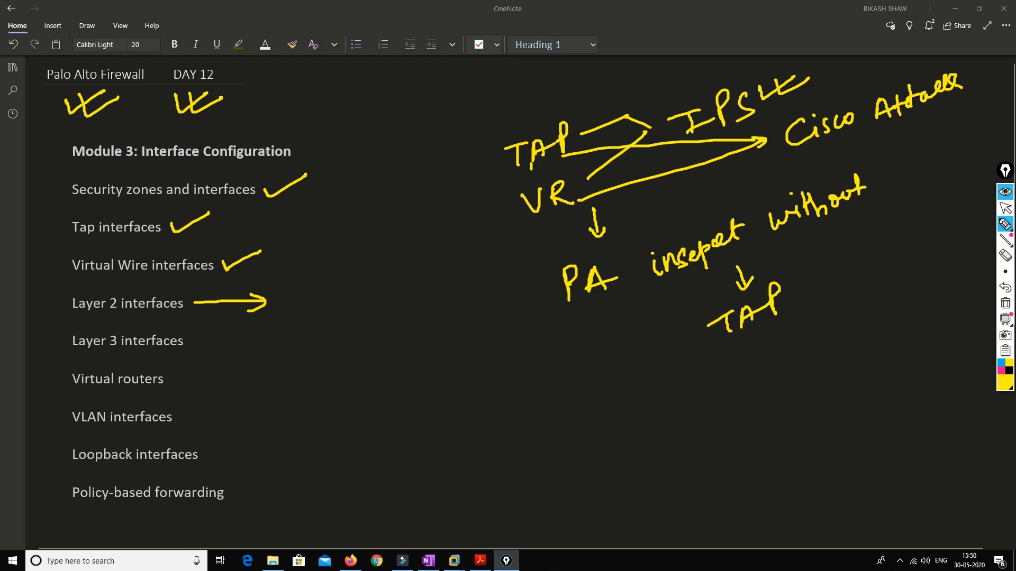
# Step: Handwrite "VR" under the lower TAP and draw an arrow from it to the word "TAKE"
pyautogui.moveTo(698, 391)
pyautogui.mouseDown()
pyautogui.moveTo(718, 385)
pyautogui.moveTo(726, 412)
pyautogui.mouseUp()
pyautogui.moveTo(724, 373)
pyautogui.mouseDown()
pyautogui.moveTo(751, 396)
pyautogui.moveTo(804, 361)
pyautogui.mouseUp()
pyautogui.moveTo(797, 353); pyautogui.dragTo(799, 371)
pyautogui.moveTo(828, 333); pyautogui.dragTo(843, 325)
pyautogui.moveTo(841, 324)
pyautogui.mouseDown()
pyautogui.moveTo(837, 355)
pyautogui.moveTo(864, 341)
pyautogui.moveTo(869, 324)
pyautogui.mouseUp()
pyautogui.moveTo(873, 312)
pyautogui.mouseDown()
pyautogui.moveTo(874, 329)
pyautogui.moveTo(886, 312)
pyautogui.mouseUp()
pyautogui.moveTo(885, 321); pyautogui.dragTo(898, 315)
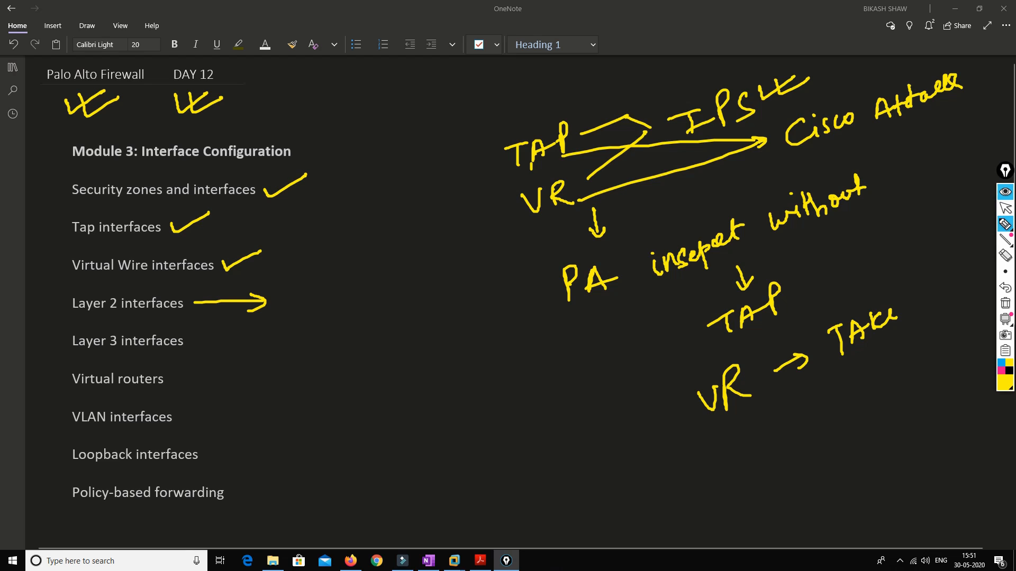
# Step: Add a short handwritten note after the arrow beside Layer 2 interfaces
pyautogui.moveTo(296, 285)
pyautogui.mouseDown()
pyautogui.moveTo(300, 304)
pyautogui.moveTo(311, 283)
pyautogui.mouseUp()
pyautogui.moveTo(317, 283); pyautogui.dragTo(332, 302)
pyautogui.moveTo(333, 303)
pyautogui.mouseDown()
pyautogui.moveTo(338, 282)
pyautogui.moveTo(346, 299)
pyautogui.mouseUp()
pyautogui.moveTo(334, 294); pyautogui.dragTo(368, 272)
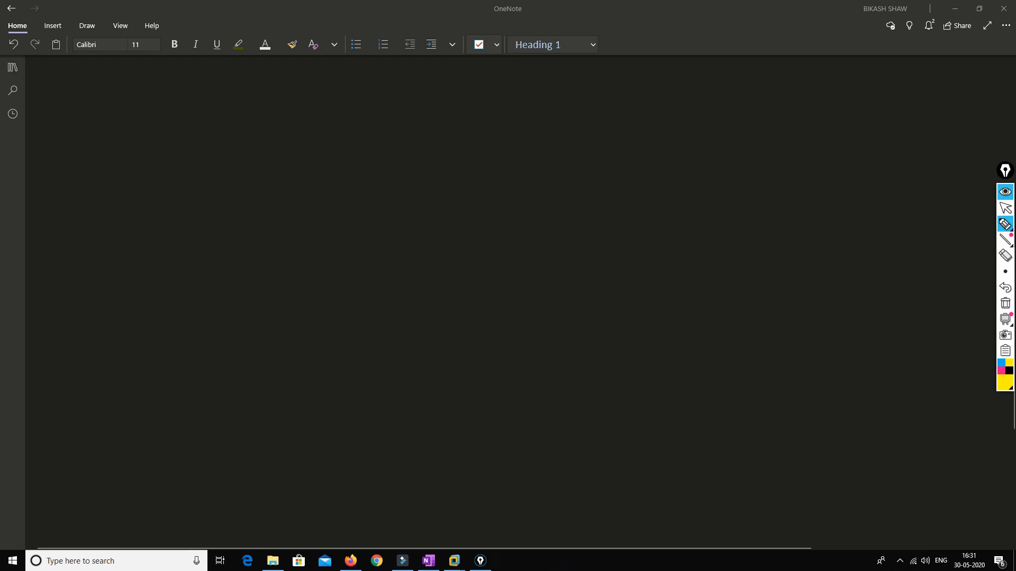
# Step: Handwrite the heading "Deploy Layer2" at the top of the blank page
pyautogui.moveTo(437, 86)
pyautogui.mouseDown()
pyautogui.moveTo(431, 122)
pyautogui.moveTo(476, 111)
pyautogui.mouseUp()
pyautogui.moveTo(480, 83)
pyautogui.mouseDown()
pyautogui.moveTo(481, 120)
pyautogui.moveTo(493, 104)
pyautogui.moveTo(510, 112)
pyautogui.mouseUp()
pyautogui.moveTo(516, 95); pyautogui.dragTo(507, 132)
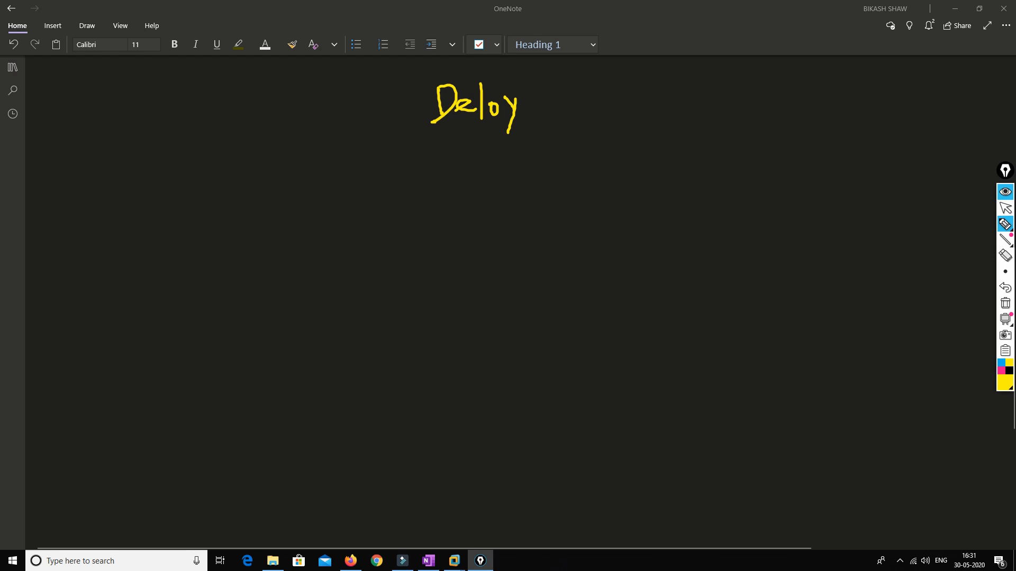
pyautogui.moveTo(570, 82); pyautogui.dragTo(589, 105)
pyautogui.moveTo(591, 95); pyautogui.dragTo(600, 123)
pyautogui.moveTo(606, 103); pyautogui.dragTo(615, 106)
pyautogui.moveTo(618, 96); pyautogui.dragTo(650, 101)
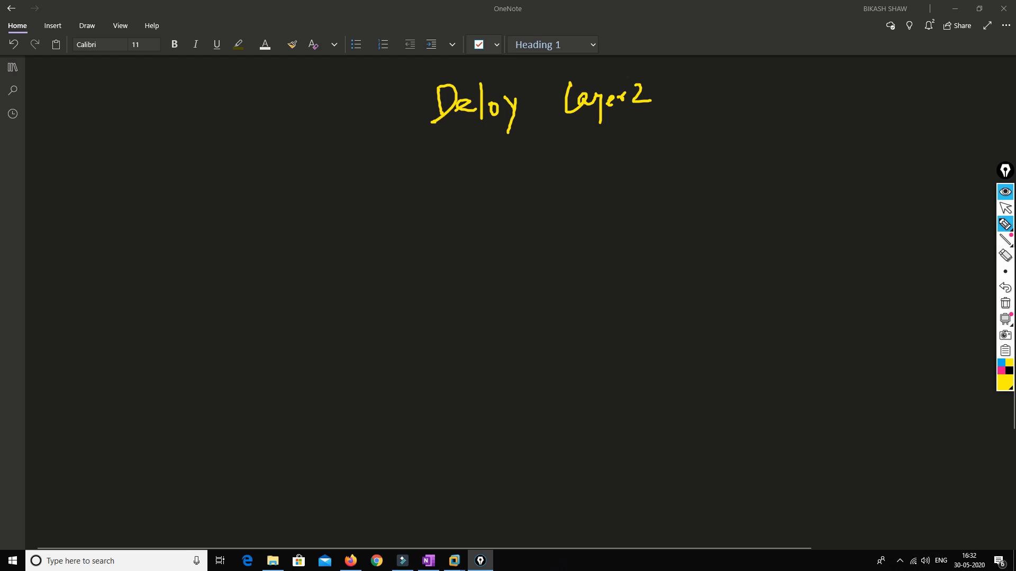
# Step: Draw a switch box labelled "SW1" and a PC to its left, connected to the switch by a line
pyautogui.moveTo(308, 221)
pyautogui.mouseDown()
pyautogui.moveTo(307, 282)
pyautogui.moveTo(347, 217)
pyautogui.moveTo(404, 284)
pyautogui.mouseUp()
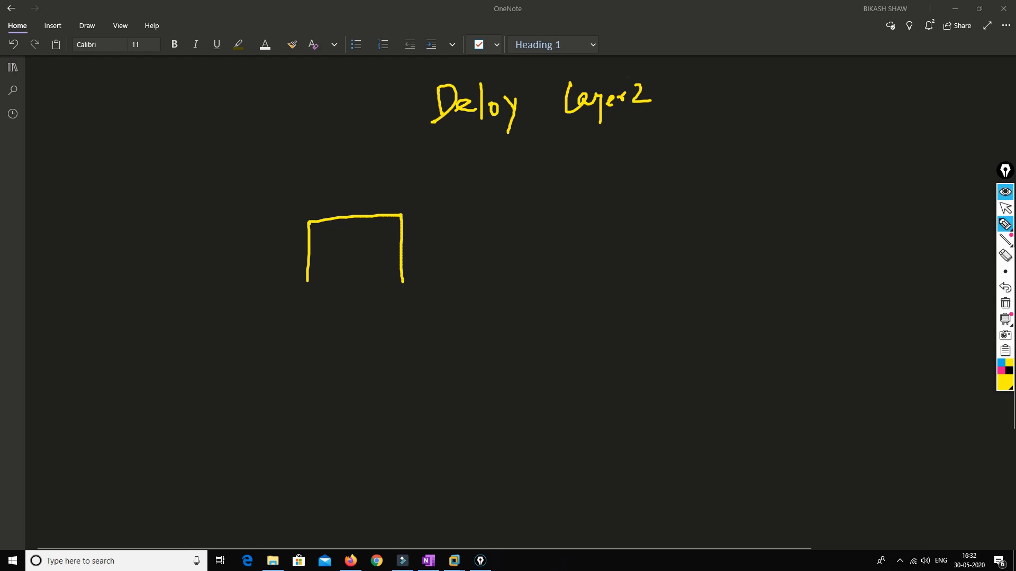
pyautogui.moveTo(308, 280)
pyautogui.mouseDown()
pyautogui.moveTo(321, 302)
pyautogui.moveTo(403, 285)
pyautogui.mouseUp()
pyautogui.moveTo(337, 247)
pyautogui.mouseDown()
pyautogui.moveTo(322, 275)
pyautogui.moveTo(347, 270)
pyautogui.moveTo(376, 240)
pyautogui.moveTo(382, 257)
pyautogui.mouseUp()
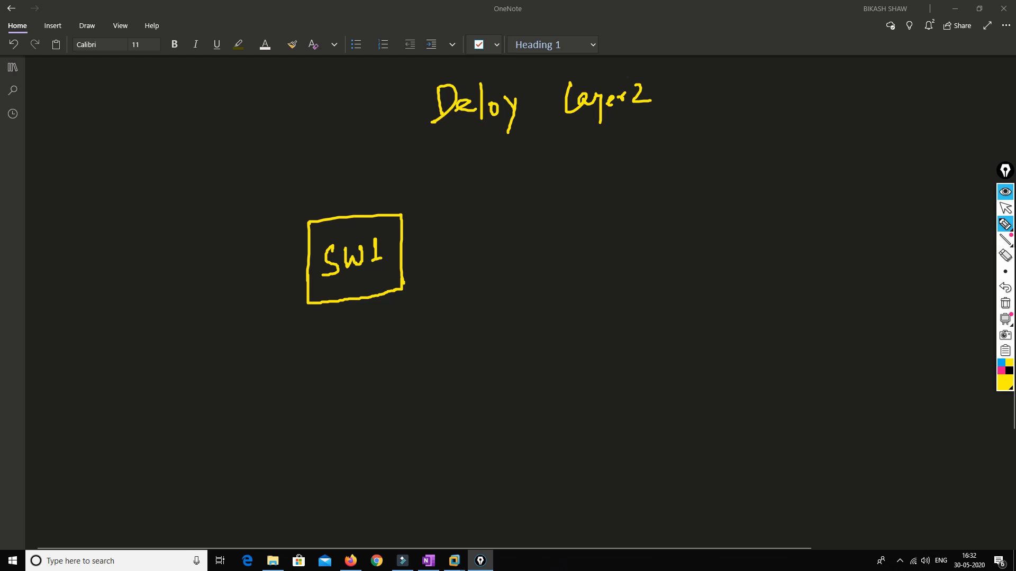
pyautogui.moveTo(308, 240)
pyautogui.mouseDown()
pyautogui.moveTo(211, 250)
pyautogui.moveTo(161, 276)
pyautogui.mouseUp()
pyautogui.moveTo(158, 238)
pyautogui.mouseDown()
pyautogui.moveTo(216, 269)
pyautogui.moveTo(185, 302)
pyautogui.mouseUp()
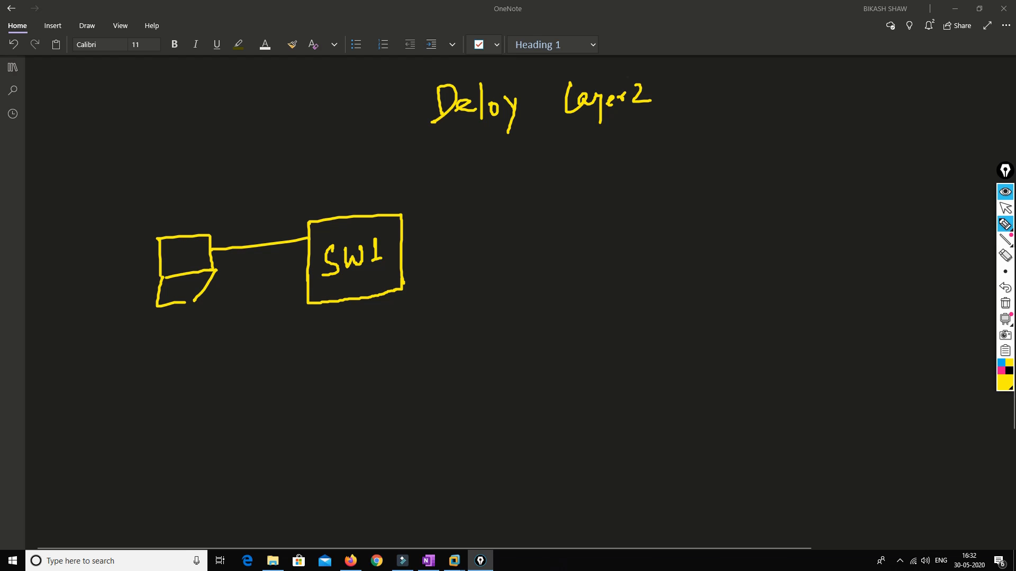
# Step: Draw a second PC linked below SW1, enclose it in a box, and label it "VLAN10" with an arrow
pyautogui.moveTo(306, 303)
pyautogui.mouseDown()
pyautogui.moveTo(281, 338)
pyautogui.moveTo(279, 402)
pyautogui.mouseUp()
pyautogui.moveTo(215, 346)
pyautogui.mouseDown()
pyautogui.moveTo(294, 319)
pyautogui.moveTo(236, 450)
pyautogui.moveTo(199, 335)
pyautogui.mouseUp()
pyautogui.moveTo(299, 407); pyautogui.dragTo(309, 447)
pyautogui.moveTo(300, 445)
pyautogui.mouseDown()
pyautogui.moveTo(316, 439)
pyautogui.moveTo(317, 473)
pyautogui.moveTo(324, 447)
pyautogui.mouseUp()
pyautogui.moveTo(331, 445)
pyautogui.mouseDown()
pyautogui.moveTo(334, 467)
pyautogui.moveTo(348, 458)
pyautogui.mouseUp()
pyautogui.moveTo(346, 452)
pyautogui.mouseDown()
pyautogui.moveTo(356, 438)
pyautogui.moveTo(363, 447)
pyautogui.mouseUp()
pyautogui.moveTo(349, 443)
pyautogui.mouseDown()
pyautogui.moveTo(378, 409)
pyautogui.moveTo(384, 421)
pyautogui.mouseUp()
pyautogui.moveTo(396, 399)
pyautogui.mouseDown()
pyautogui.moveTo(391, 416)
pyautogui.moveTo(392, 401)
pyautogui.mouseUp()
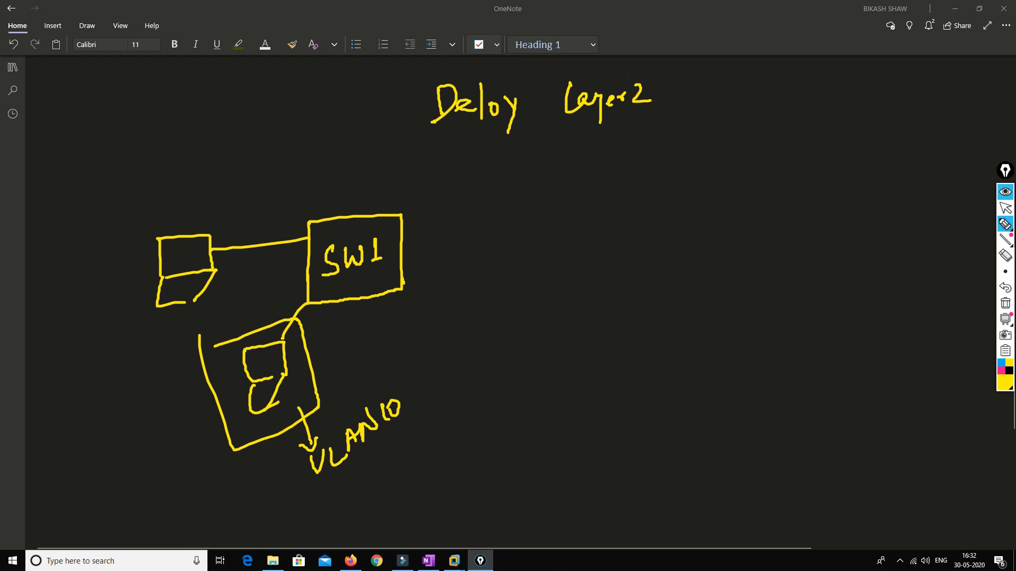
# Step: Enclose the first PC in a box and label it "VLAN10"
pyautogui.moveTo(117, 207)
pyautogui.mouseDown()
pyautogui.moveTo(227, 249)
pyautogui.moveTo(120, 280)
pyautogui.moveTo(113, 186)
pyautogui.mouseUp()
pyautogui.moveTo(124, 160); pyautogui.dragTo(144, 154)
pyautogui.moveTo(150, 150)
pyautogui.mouseDown()
pyautogui.moveTo(168, 165)
pyautogui.moveTo(183, 150)
pyautogui.mouseUp()
pyautogui.moveTo(183, 154)
pyautogui.mouseDown()
pyautogui.moveTo(196, 128)
pyautogui.moveTo(218, 126)
pyautogui.mouseUp()
pyautogui.click(215, 125)
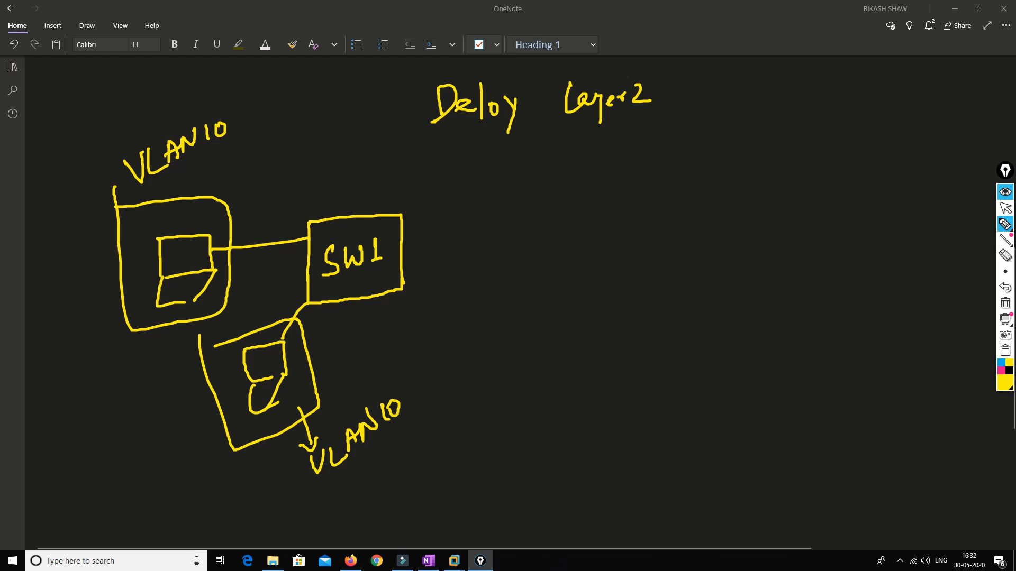
# Step: Change the lower PC's label to VLAN20 and handwrite "VLAN Routing" above SW1
pyautogui.moveTo(375, 406); pyautogui.dragTo(398, 429)
pyautogui.moveTo(276, 106)
pyautogui.mouseDown()
pyautogui.moveTo(283, 126)
pyautogui.moveTo(292, 104)
pyautogui.mouseUp()
pyautogui.moveTo(296, 103)
pyautogui.mouseDown()
pyautogui.moveTo(307, 117)
pyautogui.moveTo(318, 97)
pyautogui.moveTo(325, 112)
pyautogui.mouseUp()
pyautogui.moveTo(312, 110); pyautogui.dragTo(346, 92)
pyautogui.moveTo(304, 136)
pyautogui.mouseDown()
pyautogui.moveTo(307, 166)
pyautogui.moveTo(323, 158)
pyautogui.mouseUp()
pyautogui.moveTo(326, 151); pyautogui.dragTo(349, 127)
pyautogui.moveTo(352, 123)
pyautogui.mouseDown()
pyautogui.moveTo(355, 139)
pyautogui.moveTo(390, 112)
pyautogui.mouseUp()
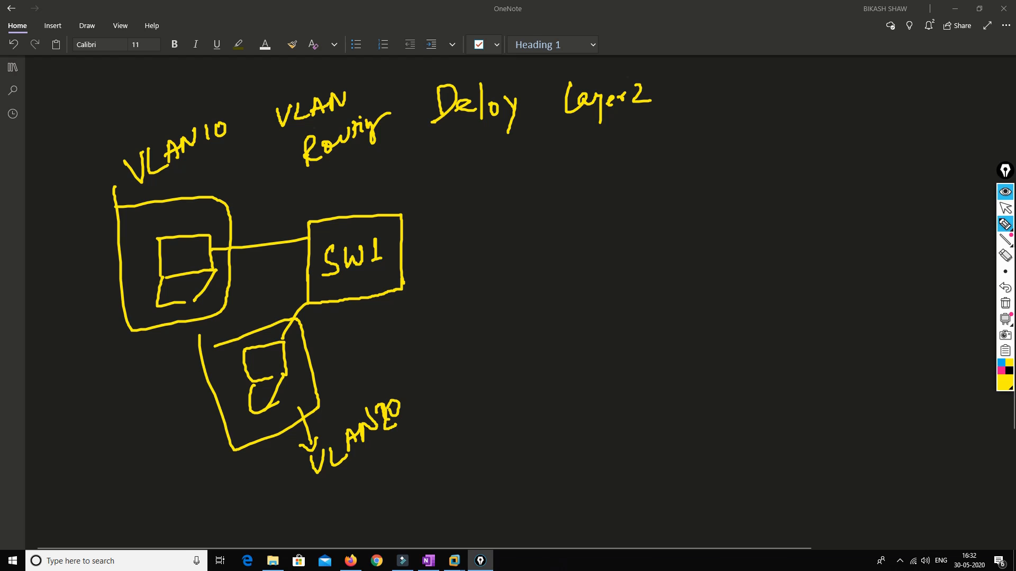
# Step: Mark SW1 with a cross and connect it to a router circle enclosed in a firewall box
pyautogui.moveTo(359, 191)
pyautogui.mouseDown()
pyautogui.moveTo(376, 206)
pyautogui.moveTo(358, 220)
pyautogui.mouseUp()
pyautogui.moveTo(403, 248)
pyautogui.mouseDown()
pyautogui.moveTo(517, 231)
pyautogui.moveTo(526, 249)
pyautogui.moveTo(561, 198)
pyautogui.moveTo(569, 239)
pyautogui.moveTo(551, 259)
pyautogui.mouseUp()
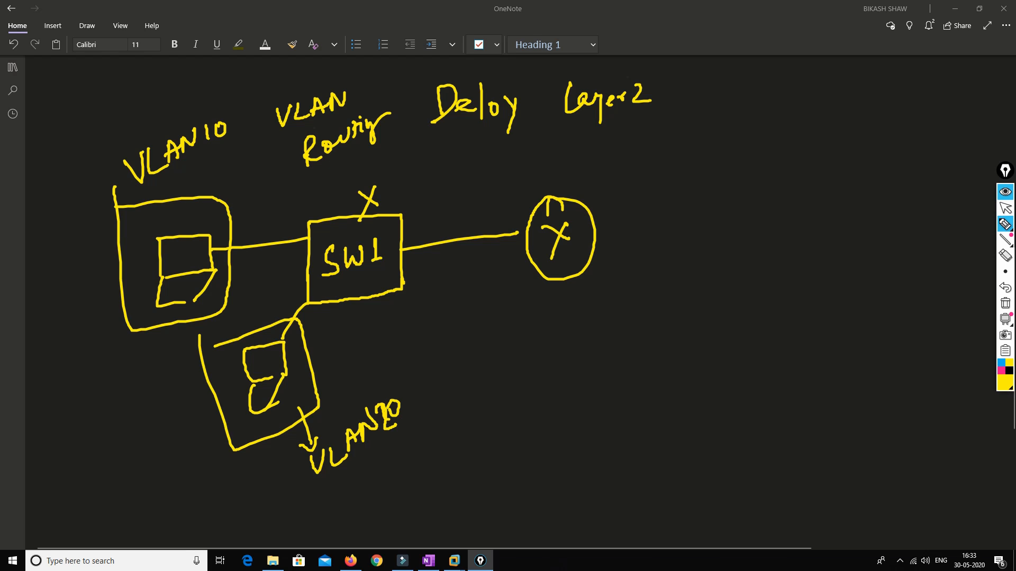
pyautogui.moveTo(511, 201)
pyautogui.mouseDown()
pyautogui.moveTo(646, 210)
pyautogui.moveTo(644, 265)
pyautogui.moveTo(523, 306)
pyautogui.moveTo(646, 299)
pyautogui.moveTo(644, 265)
pyautogui.mouseUp()
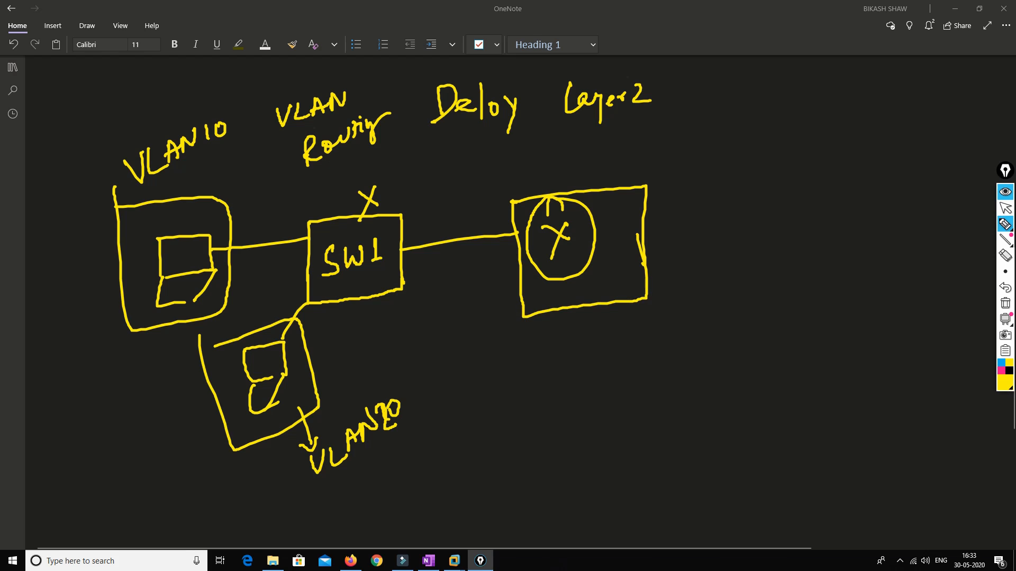
# Step: Handwrite "Routing" with an arrow to the list "NAT", "UTM" and "Security Rule"
pyautogui.moveTo(691, 114)
pyautogui.mouseDown()
pyautogui.moveTo(693, 152)
pyautogui.moveTo(740, 121)
pyautogui.moveTo(743, 130)
pyautogui.mouseUp()
pyautogui.moveTo(733, 116)
pyautogui.mouseDown()
pyautogui.moveTo(768, 108)
pyautogui.moveTo(770, 141)
pyautogui.mouseUp()
pyautogui.moveTo(807, 110)
pyautogui.mouseDown()
pyautogui.moveTo(875, 95)
pyautogui.moveTo(876, 108)
pyautogui.moveTo(894, 85)
pyautogui.moveTo(916, 96)
pyautogui.moveTo(935, 74)
pyautogui.moveTo(931, 99)
pyautogui.mouseUp()
pyautogui.moveTo(874, 133)
pyautogui.mouseDown()
pyautogui.moveTo(886, 153)
pyautogui.moveTo(892, 126)
pyautogui.mouseUp()
pyautogui.moveTo(895, 130)
pyautogui.mouseDown()
pyautogui.moveTo(911, 122)
pyautogui.moveTo(904, 152)
pyautogui.mouseUp()
pyautogui.moveTo(923, 142)
pyautogui.mouseDown()
pyautogui.moveTo(931, 119)
pyautogui.moveTo(942, 142)
pyautogui.mouseUp()
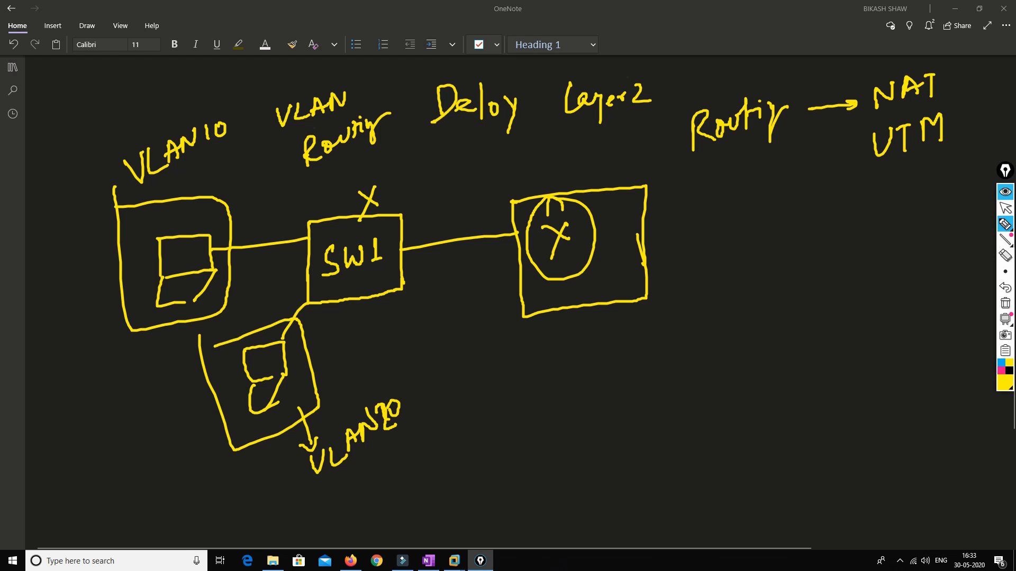
pyautogui.moveTo(881, 185)
pyautogui.mouseDown()
pyautogui.moveTo(871, 213)
pyautogui.moveTo(952, 168)
pyautogui.moveTo(952, 203)
pyautogui.mouseUp()
pyautogui.moveTo(901, 222)
pyautogui.mouseDown()
pyautogui.moveTo(911, 249)
pyautogui.moveTo(940, 210)
pyautogui.moveTo(955, 224)
pyautogui.mouseUp()
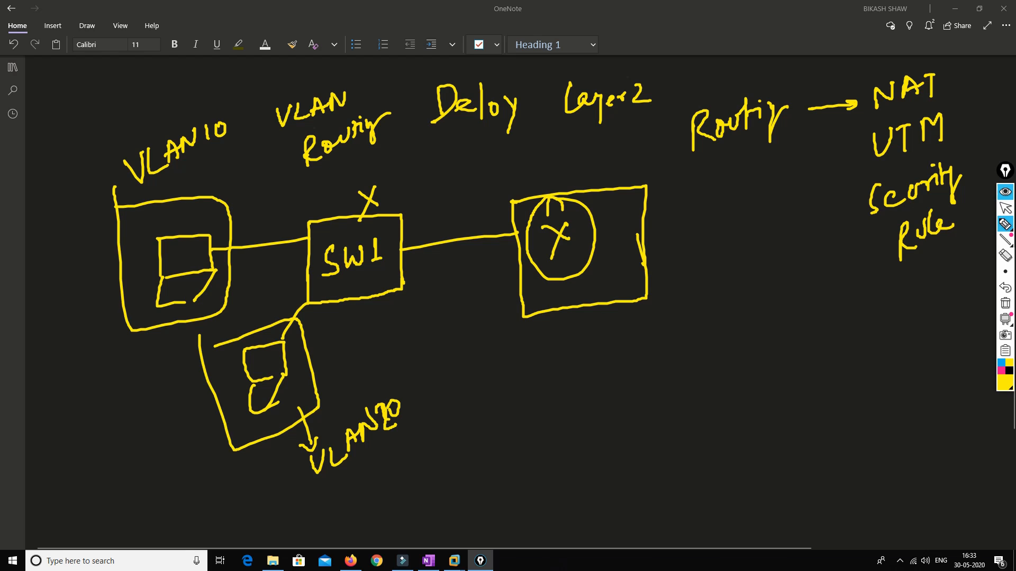
# Step: Label the firewall's switch-side link "Layer2" and draw arrows below the firewall box with the word "Layer"
pyautogui.moveTo(516, 234)
pyautogui.mouseDown()
pyautogui.moveTo(495, 265)
pyautogui.moveTo(506, 261)
pyautogui.mouseUp()
pyautogui.moveTo(423, 290)
pyautogui.mouseDown()
pyautogui.moveTo(448, 324)
pyautogui.moveTo(473, 294)
pyautogui.moveTo(494, 296)
pyautogui.mouseUp()
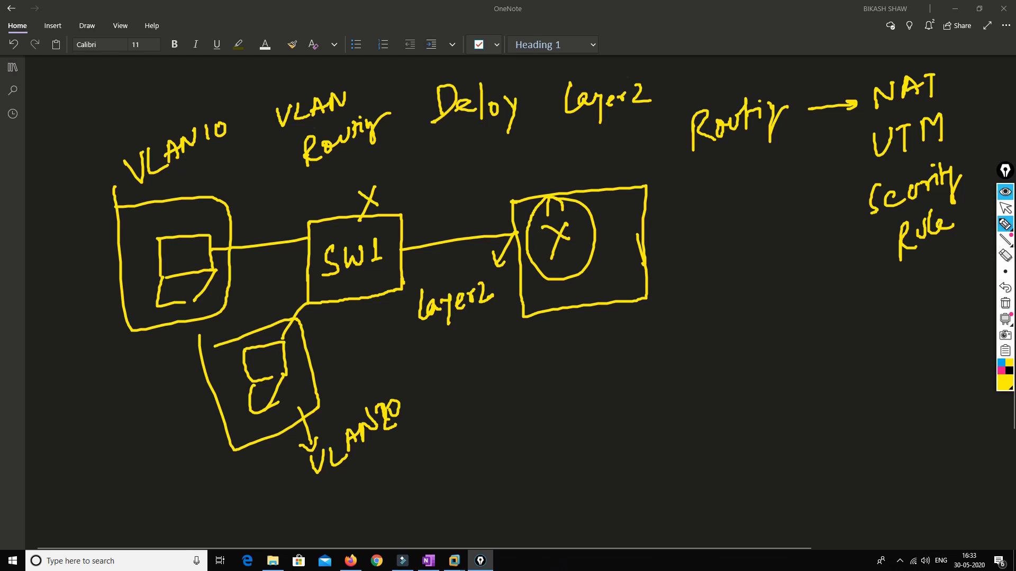
pyautogui.moveTo(521, 313)
pyautogui.mouseDown()
pyautogui.moveTo(500, 352)
pyautogui.moveTo(511, 364)
pyautogui.mouseUp()
pyautogui.moveTo(464, 393)
pyautogui.mouseDown()
pyautogui.moveTo(489, 419)
pyautogui.moveTo(503, 415)
pyautogui.moveTo(502, 443)
pyautogui.mouseUp()
pyautogui.moveTo(509, 412); pyautogui.dragTo(536, 391)
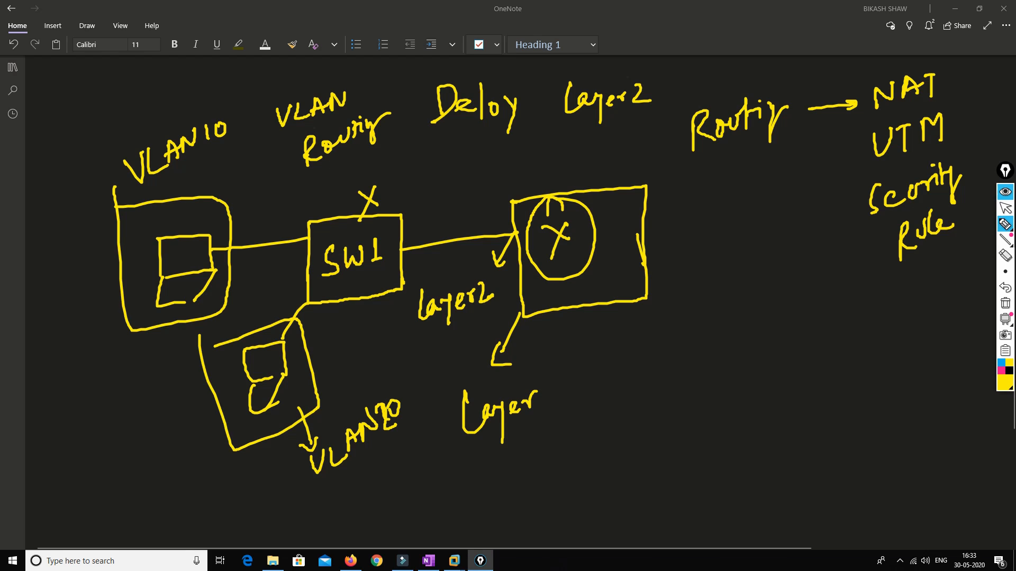
pyautogui.moveTo(521, 313); pyautogui.dragTo(524, 334)
pyautogui.moveTo(519, 327)
pyautogui.mouseDown()
pyautogui.moveTo(524, 335)
pyautogui.moveTo(530, 324)
pyautogui.mouseUp()
# Step: Draw a small box labelled "SVI" inside the router and link it to an outgoing interface labelled "Layer3"
pyautogui.moveTo(574, 238)
pyautogui.mouseDown()
pyautogui.moveTo(575, 254)
pyautogui.moveTo(589, 235)
pyautogui.moveTo(590, 253)
pyautogui.moveTo(569, 253)
pyautogui.moveTo(618, 321)
pyautogui.moveTo(613, 359)
pyautogui.moveTo(650, 335)
pyautogui.moveTo(646, 354)
pyautogui.mouseUp()
pyautogui.moveTo(640, 353); pyautogui.dragTo(657, 350)
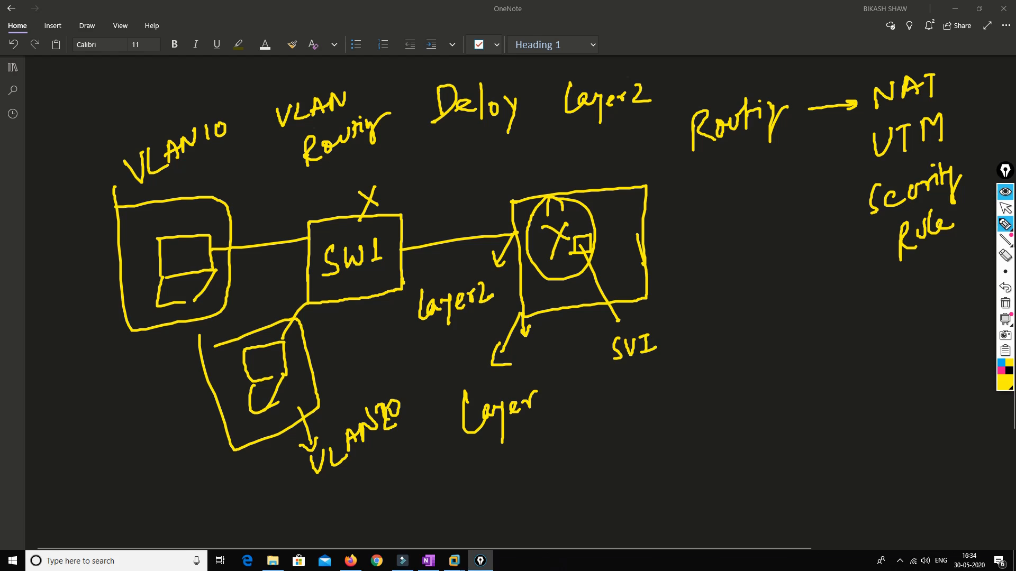
pyautogui.moveTo(580, 244)
pyautogui.mouseDown()
pyautogui.moveTo(659, 220)
pyautogui.moveTo(687, 251)
pyautogui.moveTo(698, 292)
pyautogui.moveTo(721, 288)
pyautogui.moveTo(725, 315)
pyautogui.mouseUp()
pyautogui.moveTo(730, 283); pyautogui.dragTo(751, 270)
pyautogui.moveTo(755, 267); pyautogui.dragTo(764, 287)
# Step: Label the firewall's outgoing interface "NAT" and connect it to a cloud representing the internet
pyautogui.moveTo(655, 219)
pyautogui.mouseDown()
pyautogui.moveTo(666, 183)
pyautogui.moveTo(680, 177)
pyautogui.mouseUp()
pyautogui.moveTo(683, 188); pyautogui.dragTo(712, 170)
pyautogui.moveTo(707, 170); pyautogui.dragTo(708, 185)
pyautogui.moveTo(657, 218)
pyautogui.mouseDown()
pyautogui.moveTo(760, 212)
pyautogui.moveTo(836, 173)
pyautogui.moveTo(797, 246)
pyautogui.moveTo(759, 214)
pyautogui.mouseUp()
pyautogui.moveTo(770, 211)
pyautogui.mouseDown()
pyautogui.moveTo(798, 206)
pyautogui.moveTo(785, 228)
pyautogui.mouseUp()
pyautogui.moveTo(778, 228); pyautogui.dragTo(811, 211)
pyautogui.moveTo(810, 194)
pyautogui.mouseDown()
pyautogui.moveTo(808, 221)
pyautogui.moveTo(836, 195)
pyautogui.mouseUp()
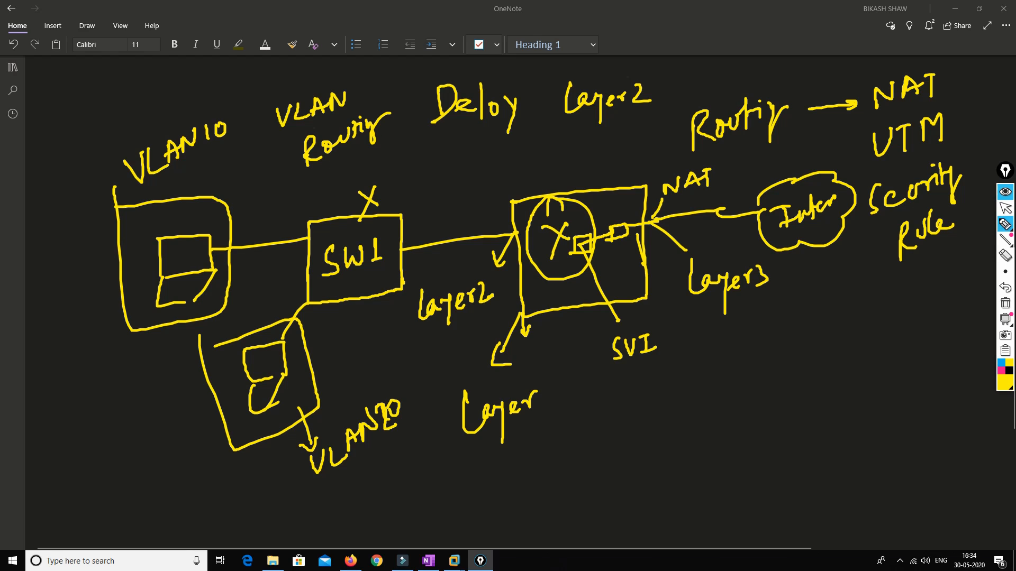
# Step: Start a traffic-flow sketch below the diagram with "PC", an arrow to "SW1" and an onward arrow
pyautogui.moveTo(330, 496)
pyautogui.mouseDown()
pyautogui.moveTo(328, 523)
pyautogui.moveTo(332, 505)
pyautogui.moveTo(355, 498)
pyautogui.moveTo(360, 519)
pyautogui.moveTo(440, 505)
pyautogui.mouseUp()
pyautogui.click(370, 507)
pyautogui.moveTo(426, 498)
pyautogui.mouseDown()
pyautogui.moveTo(438, 502)
pyautogui.moveTo(428, 511)
pyautogui.mouseUp()
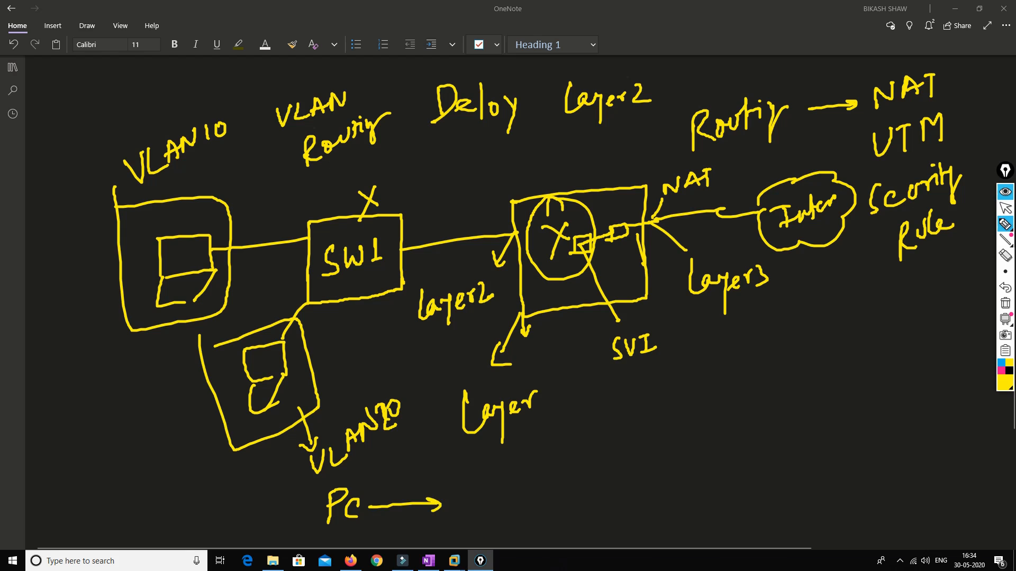
pyautogui.moveTo(476, 485)
pyautogui.mouseDown()
pyautogui.moveTo(459, 508)
pyautogui.moveTo(505, 487)
pyautogui.mouseUp()
pyautogui.moveTo(512, 482)
pyautogui.mouseDown()
pyautogui.moveTo(513, 500)
pyautogui.moveTo(608, 484)
pyautogui.mouseUp()
pyautogui.moveTo(588, 479)
pyautogui.mouseDown()
pyautogui.moveTo(610, 483)
pyautogui.moveTo(592, 492)
pyautogui.mouseUp()
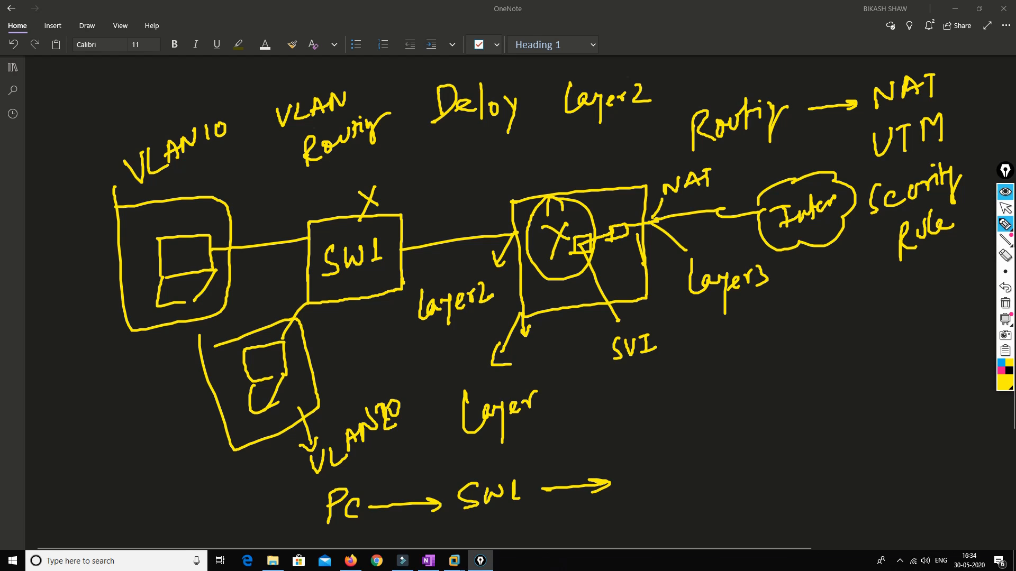
# Step: Draw a box labelled "PA" at the end of the flow, add a boxed "SVI" above it, and label its incoming interface "Layer2"
pyautogui.moveTo(628, 453)
pyautogui.mouseDown()
pyautogui.moveTo(629, 499)
pyautogui.moveTo(723, 484)
pyautogui.moveTo(642, 500)
pyautogui.moveTo(667, 464)
pyautogui.moveTo(656, 481)
pyautogui.mouseUp()
pyautogui.moveTo(677, 488)
pyautogui.mouseDown()
pyautogui.moveTo(684, 468)
pyautogui.moveTo(694, 486)
pyautogui.mouseUp()
pyautogui.moveTo(680, 480); pyautogui.dragTo(690, 479)
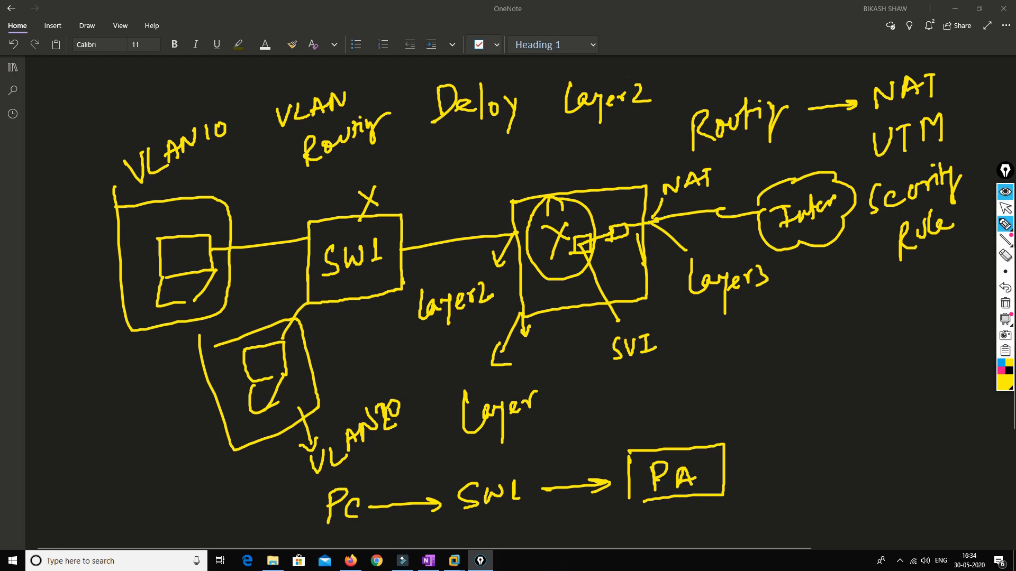
pyautogui.moveTo(649, 418)
pyautogui.mouseDown()
pyautogui.moveTo(649, 442)
pyautogui.moveTo(677, 415)
pyautogui.moveTo(650, 441)
pyautogui.moveTo(670, 421)
pyautogui.moveTo(671, 437)
pyautogui.mouseUp()
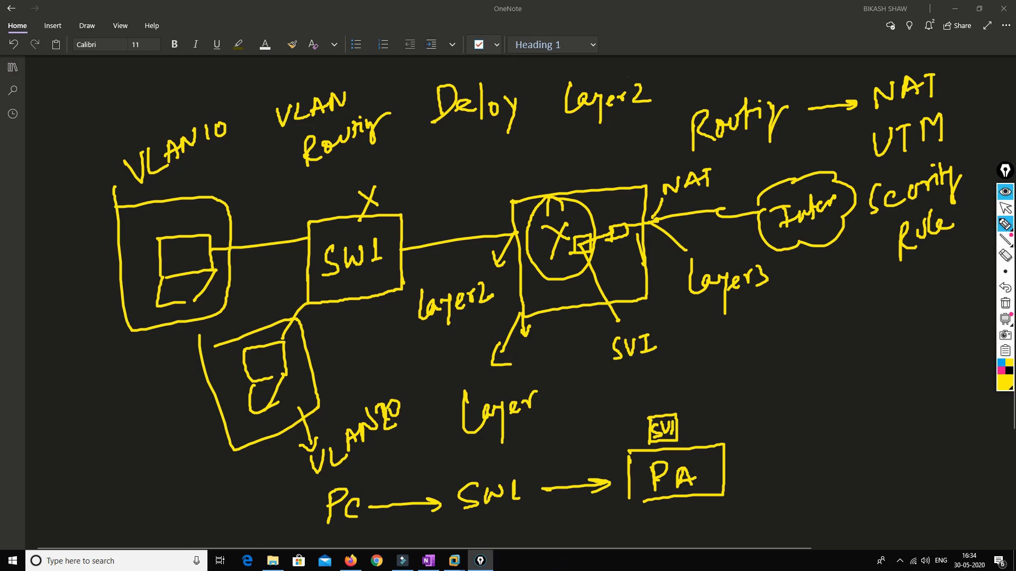
pyautogui.moveTo(609, 483)
pyautogui.mouseDown()
pyautogui.moveTo(624, 479)
pyautogui.moveTo(580, 451)
pyautogui.moveTo(546, 459)
pyautogui.mouseUp()
pyautogui.moveTo(550, 447)
pyautogui.mouseDown()
pyautogui.moveTo(576, 449)
pyautogui.moveTo(604, 420)
pyautogui.mouseUp()
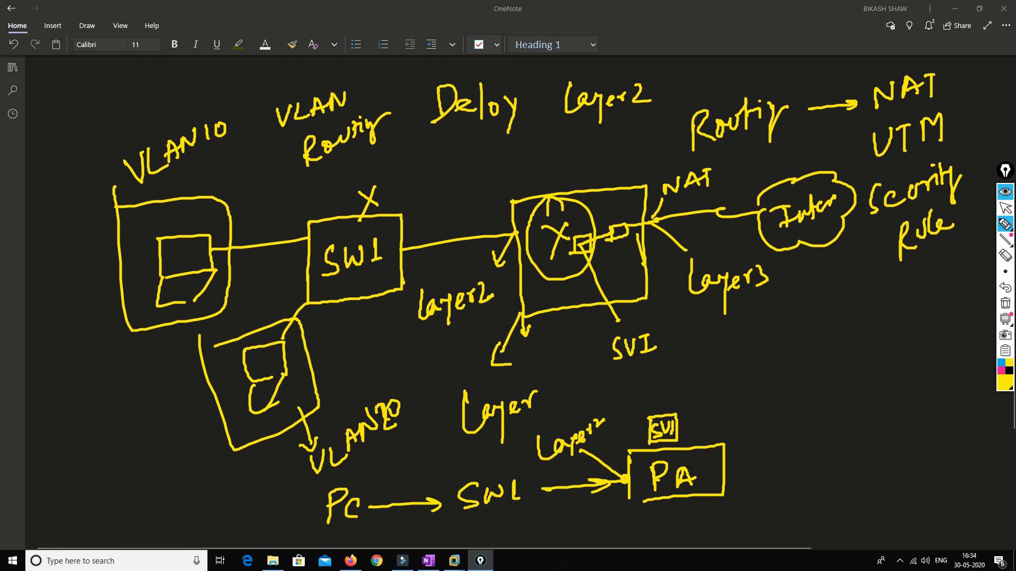
# Step: Extend the flow from the Layer2 interface through SVI to "Layer3" and on to a cloud, and annotate the area above it
pyautogui.moveTo(626, 475)
pyautogui.mouseDown()
pyautogui.moveTo(625, 451)
pyautogui.moveTo(648, 426)
pyautogui.mouseUp()
pyautogui.moveTo(678, 424)
pyautogui.mouseDown()
pyautogui.moveTo(723, 472)
pyautogui.moveTo(752, 459)
pyautogui.moveTo(776, 464)
pyautogui.moveTo(789, 447)
pyautogui.moveTo(800, 455)
pyautogui.moveTo(791, 463)
pyautogui.moveTo(880, 437)
pyautogui.mouseUp()
pyautogui.moveTo(860, 435); pyautogui.dragTo(862, 449)
pyautogui.moveTo(904, 421)
pyautogui.mouseDown()
pyautogui.moveTo(939, 392)
pyautogui.moveTo(976, 428)
pyautogui.moveTo(896, 437)
pyautogui.moveTo(903, 424)
pyautogui.mouseUp()
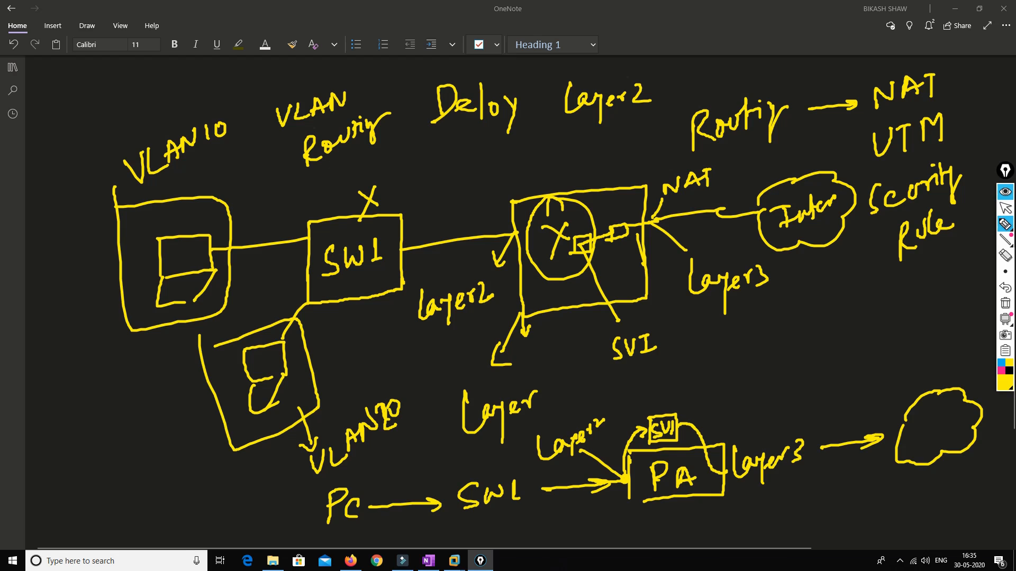
pyautogui.moveTo(709, 424)
pyautogui.mouseDown()
pyautogui.moveTo(812, 341)
pyautogui.moveTo(844, 332)
pyautogui.moveTo(837, 354)
pyautogui.mouseUp()
pyautogui.moveTo(875, 298)
pyautogui.mouseDown()
pyautogui.moveTo(871, 310)
pyautogui.moveTo(892, 323)
pyautogui.moveTo(959, 249)
pyautogui.mouseUp()
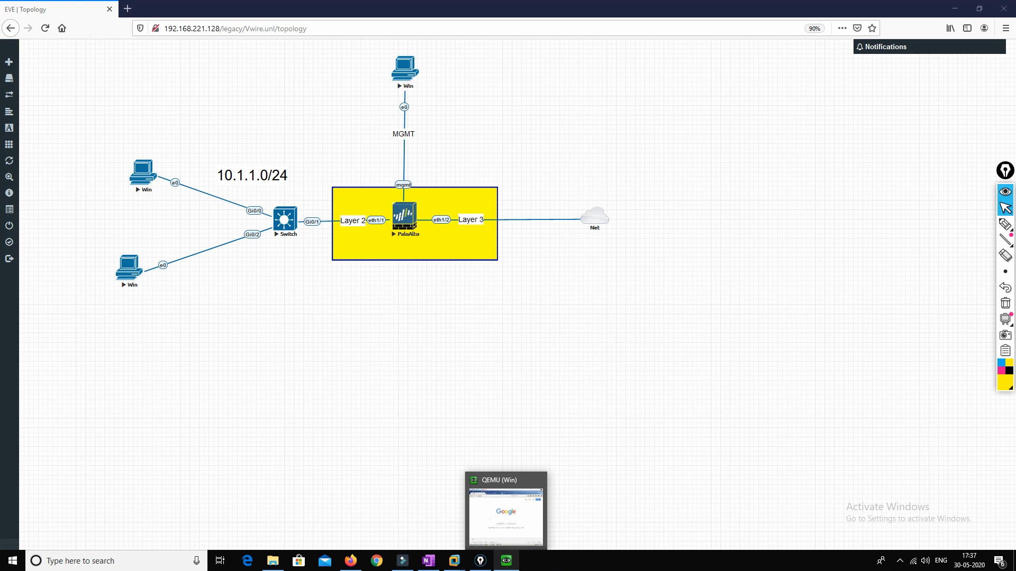
# Step: Close the Google browser console, launch the management Windows PC's console from the topology and move its window off the left-hand nodes
pyautogui.click(507, 561)
pyautogui.click(767, 62)
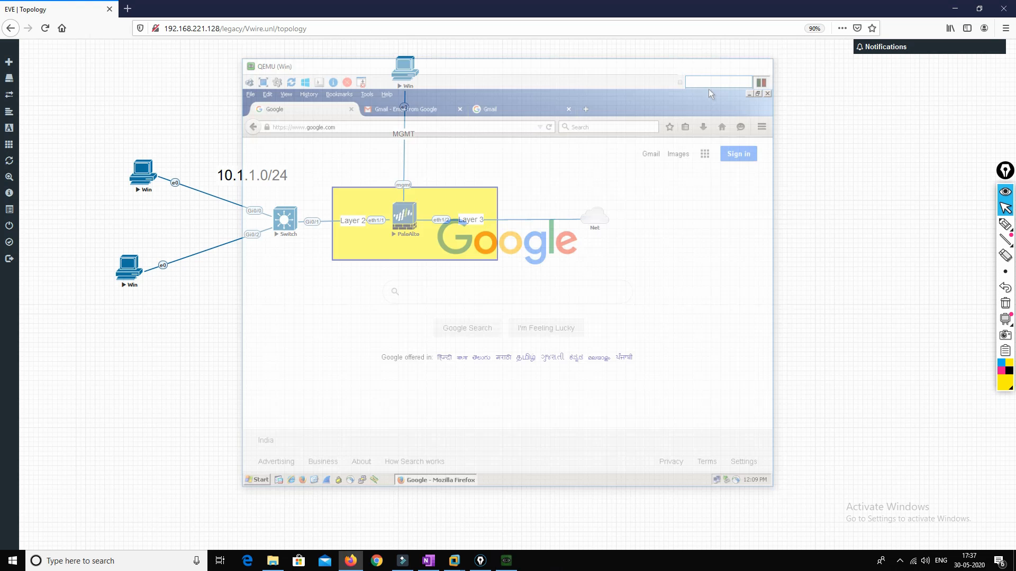
pyautogui.click(404, 215)
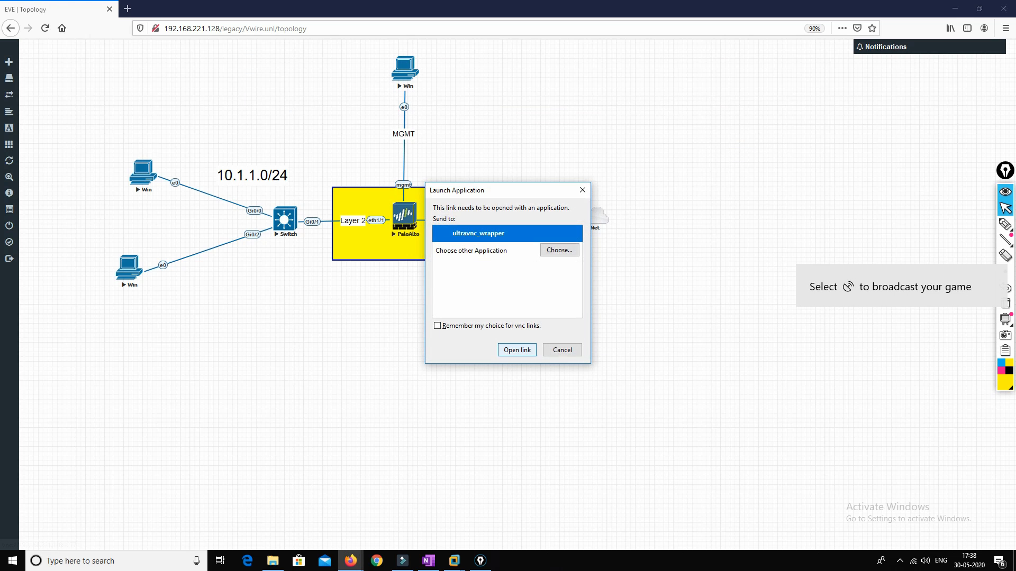
pyautogui.click(517, 350)
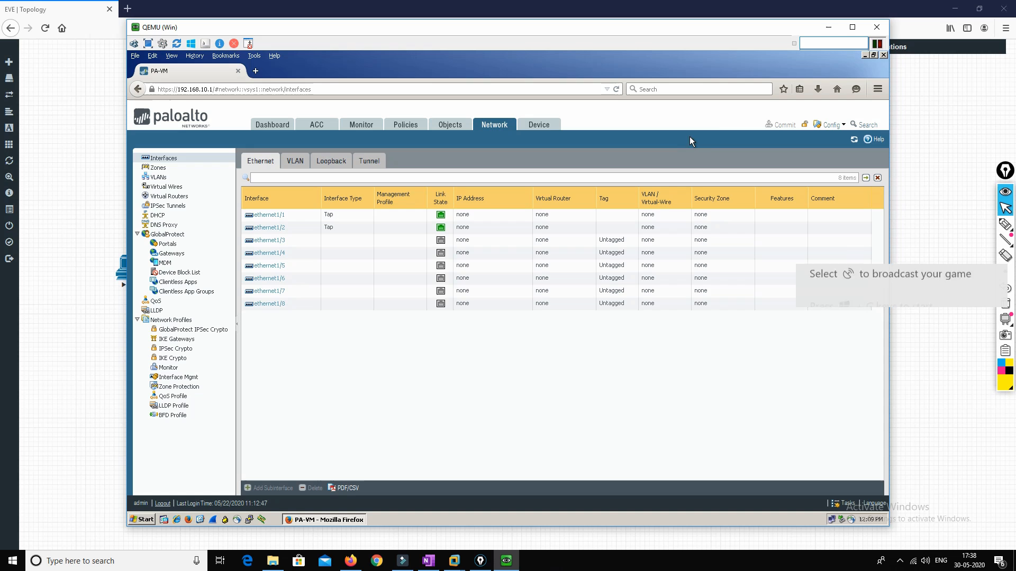
pyautogui.moveTo(310, 27); pyautogui.dragTo(606, 68)
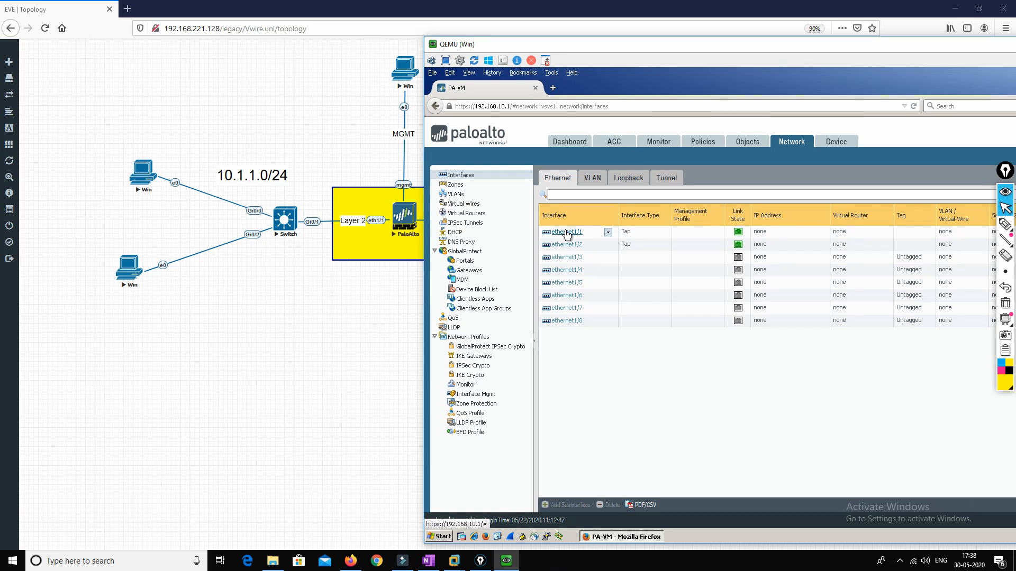
# Step: Open the settings of ethernet1/1 and set its interface type to Layer2
pyautogui.click(566, 233)
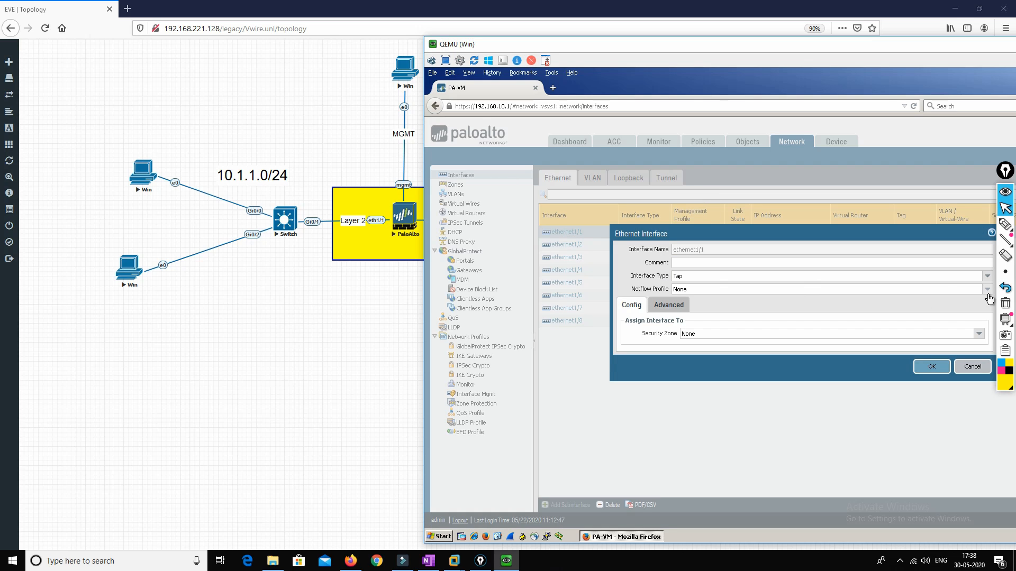
pyautogui.click(1005, 271)
pyautogui.moveTo(763, 68); pyautogui.dragTo(602, 78)
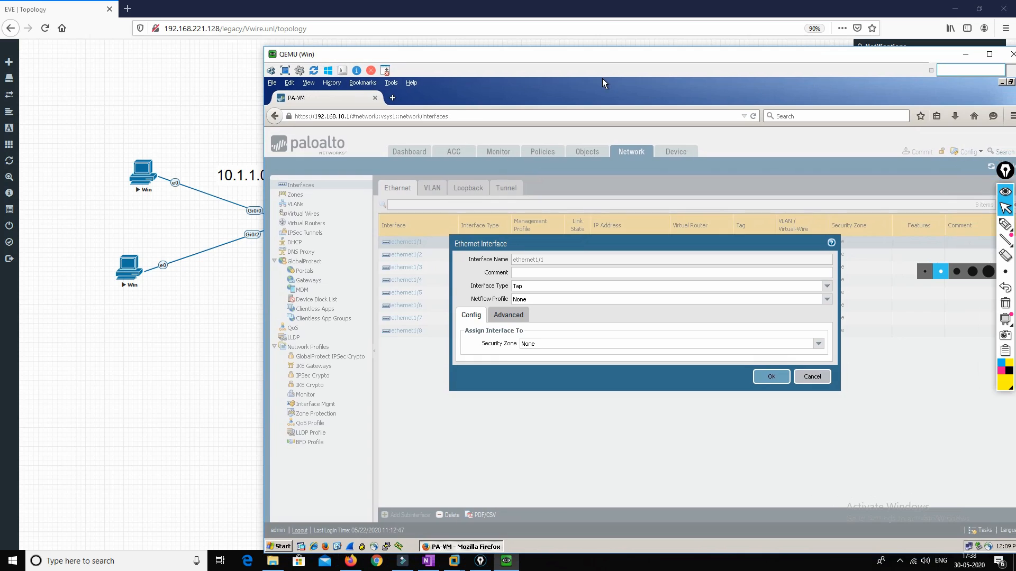
pyautogui.click(826, 286)
pyautogui.click(554, 331)
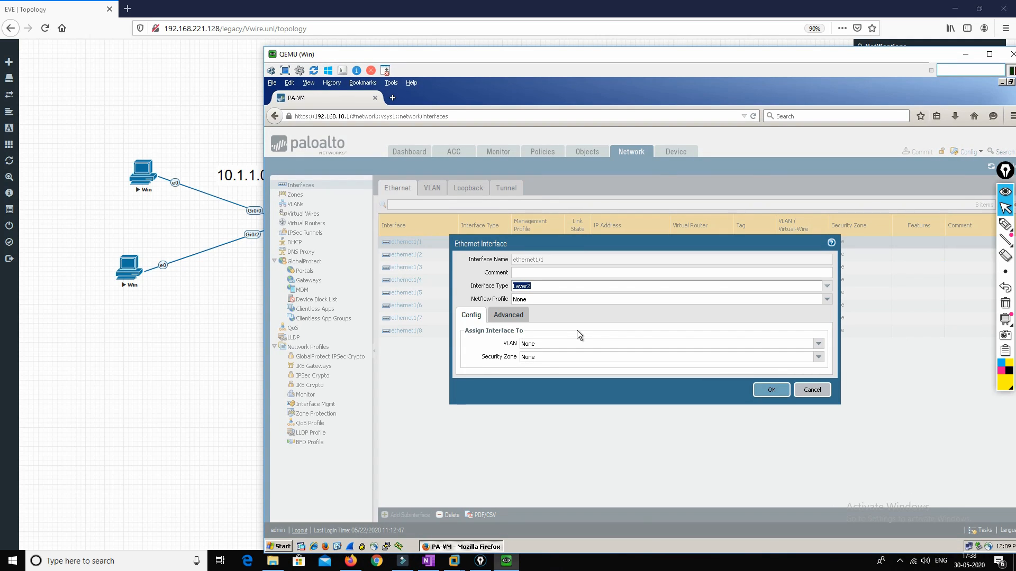
# Step: Show the VLAN choices for ethernet1/1 and handwrite "1) Create VLAN" above the topology, with a yellow number and black text
pyautogui.click(818, 344)
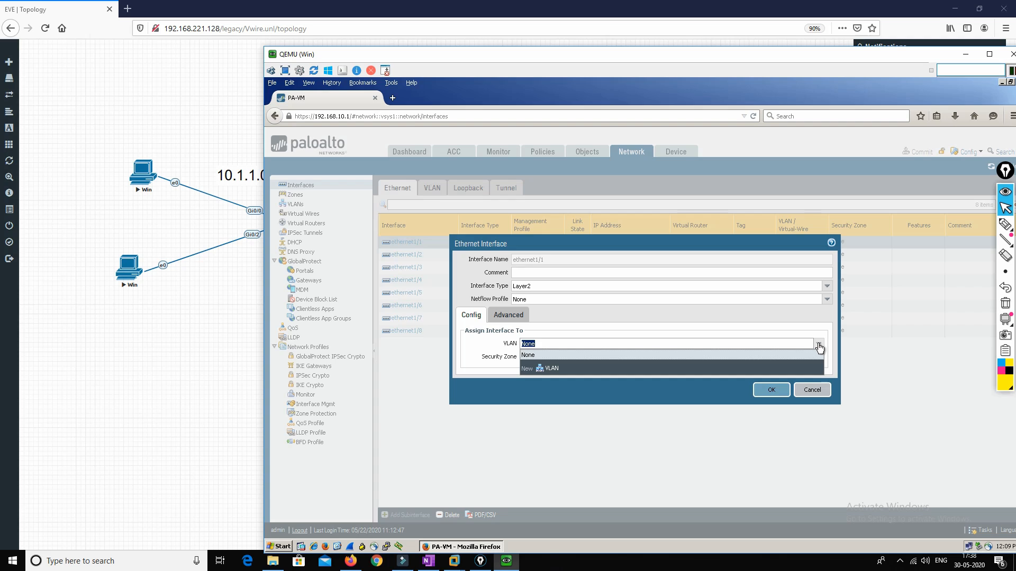
pyautogui.click(1005, 225)
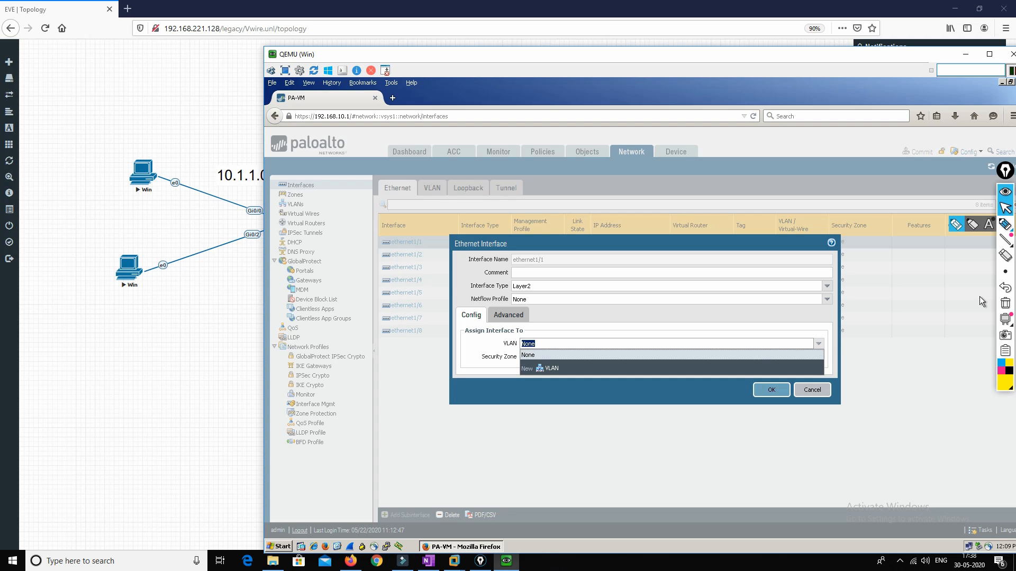
pyautogui.moveTo(30, 73); pyautogui.dragTo(31, 114)
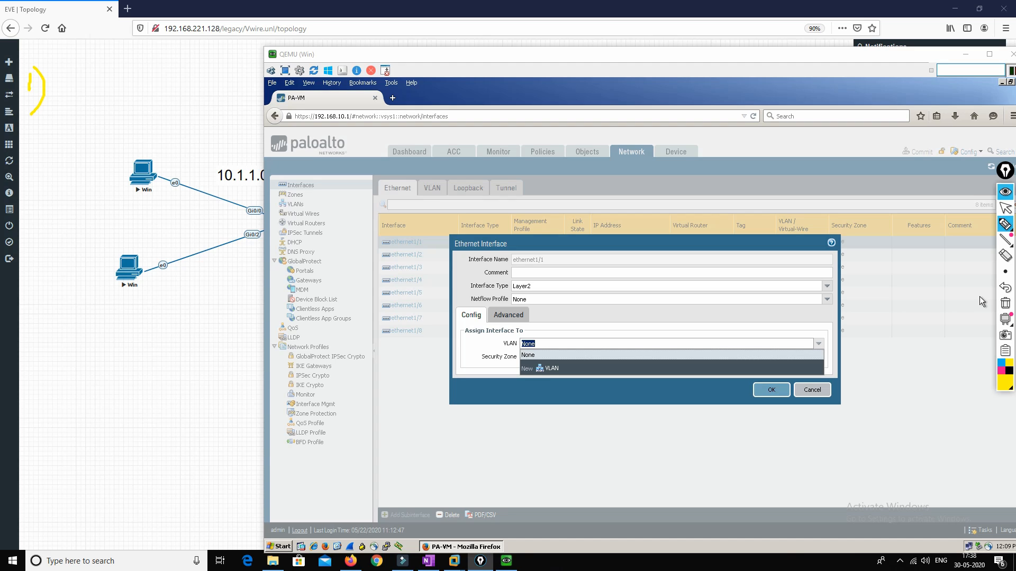
pyautogui.click(1010, 370)
pyautogui.moveTo(62, 74)
pyautogui.mouseDown()
pyautogui.moveTo(54, 85)
pyautogui.moveTo(101, 95)
pyautogui.moveTo(126, 79)
pyautogui.moveTo(170, 82)
pyautogui.moveTo(180, 61)
pyautogui.moveTo(191, 74)
pyautogui.moveTo(204, 55)
pyautogui.mouseUp()
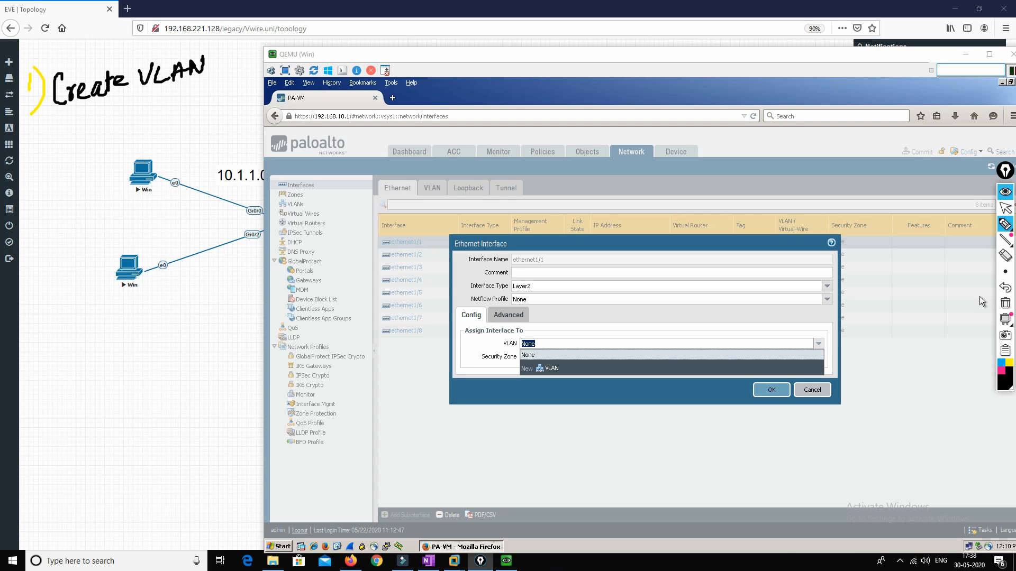
# Step: Create a new VLAN named VLAN10 and assign it to ethernet1/1
pyautogui.click(1005, 208)
pyautogui.click(550, 370)
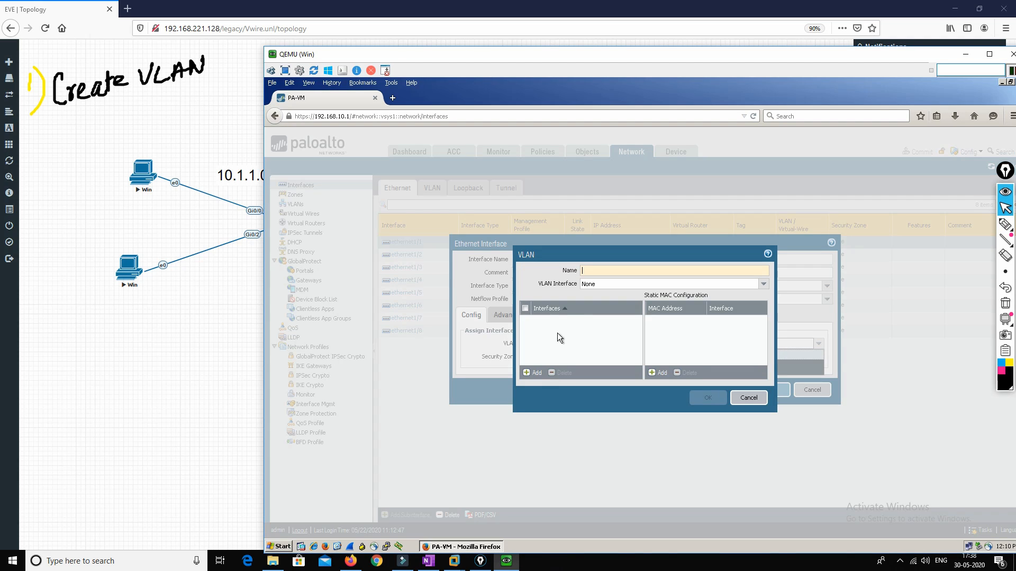
pyautogui.click(593, 269)
pyautogui.write('V')
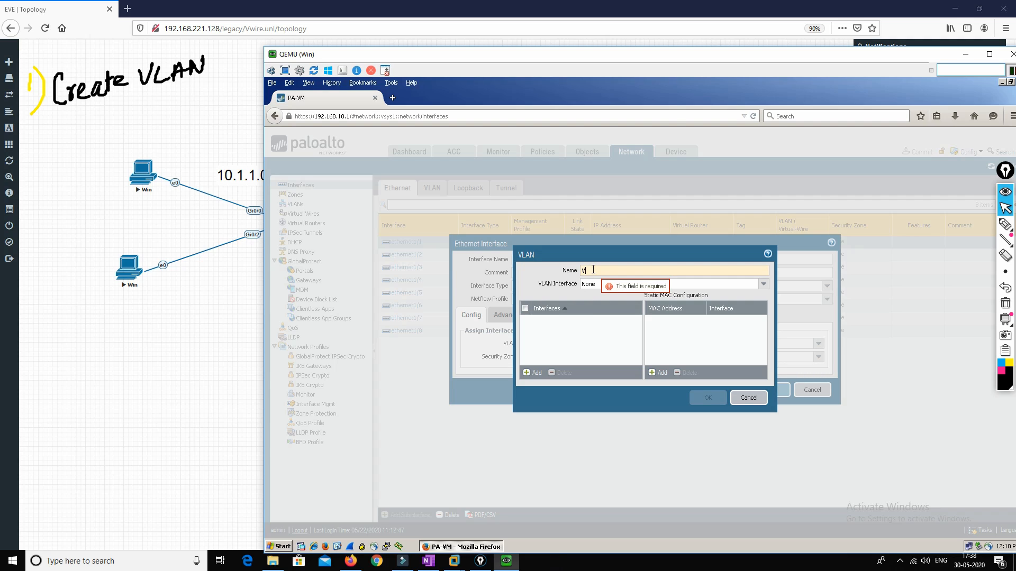
pyautogui.write('LAN10')
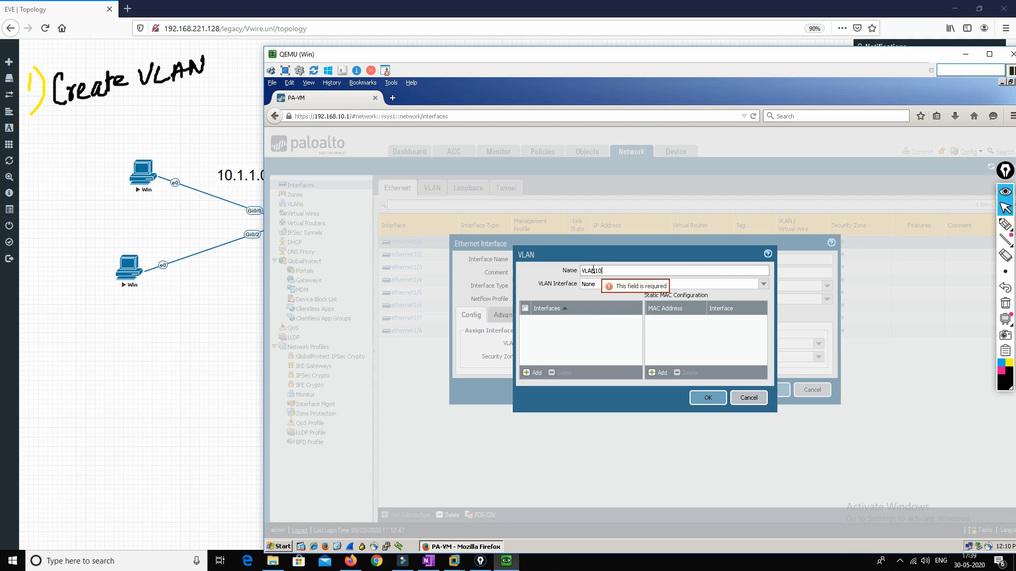
pyautogui.click(707, 399)
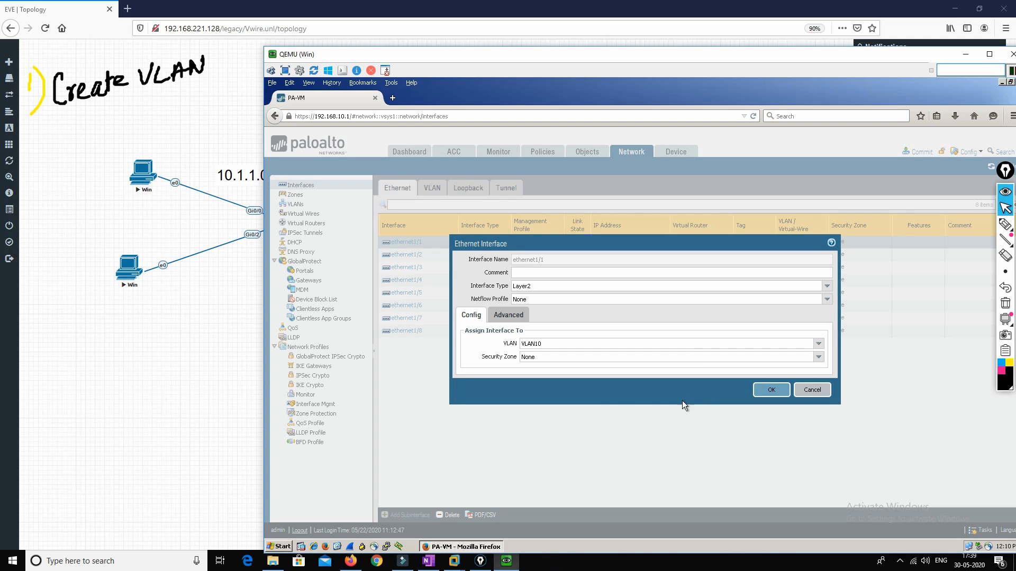
# Step: Start a new security zone for ethernet1/1 and handwrite "2) Create Zone" below the VLAN note
pyautogui.click(819, 358)
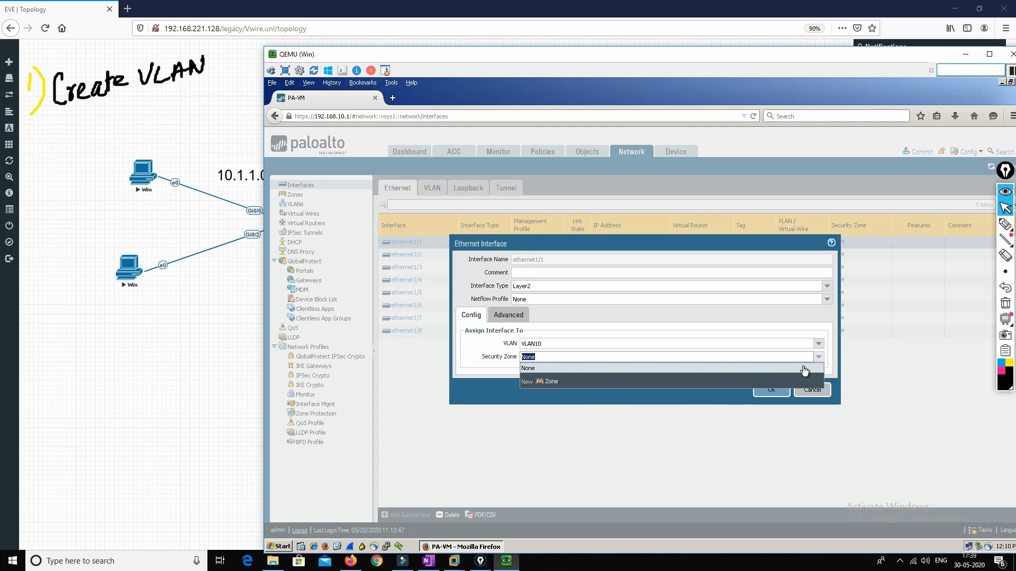
pyautogui.click(551, 382)
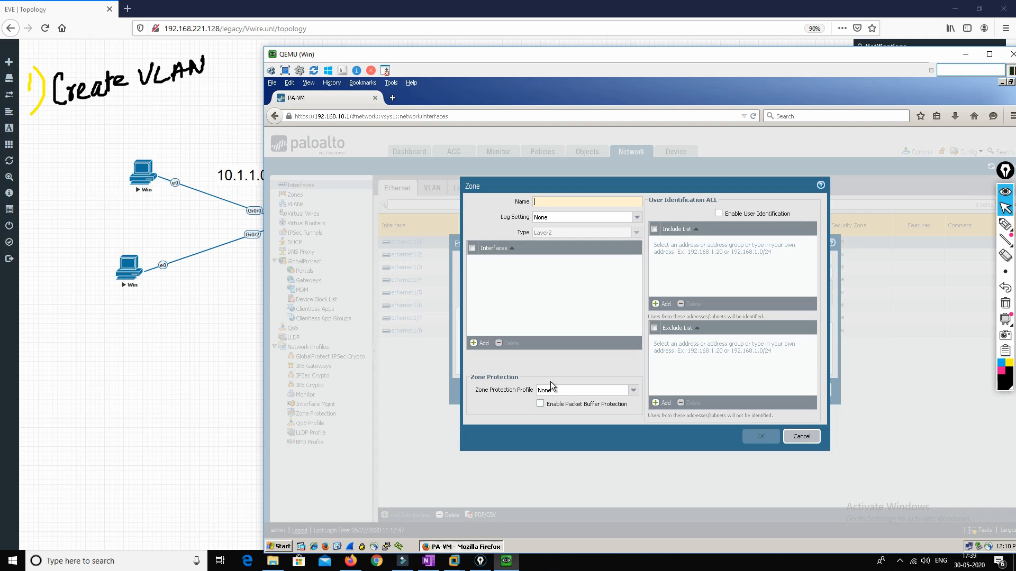
pyautogui.click(1004, 224)
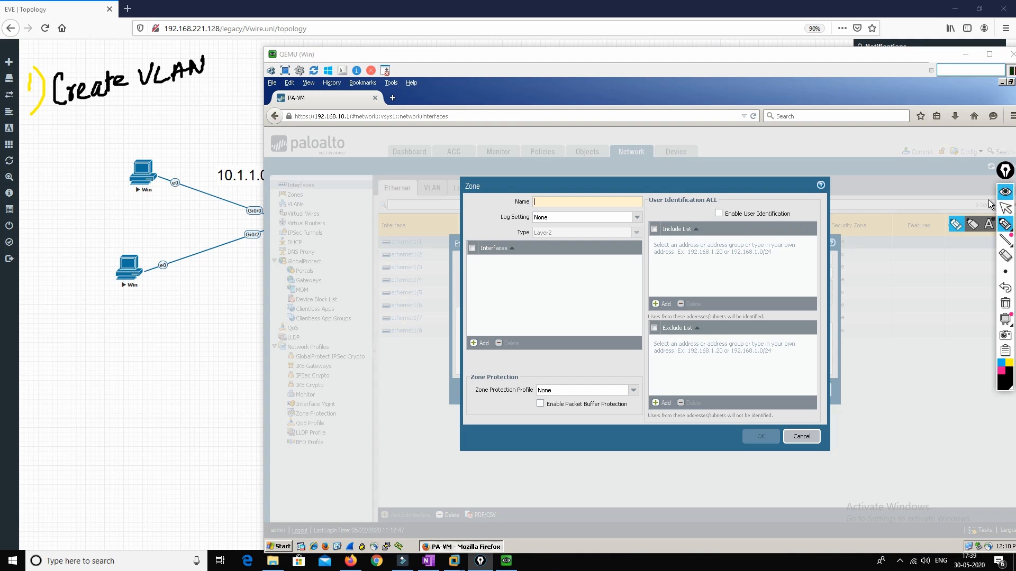
pyautogui.moveTo(30, 140); pyautogui.dragTo(39, 166)
pyautogui.moveTo(71, 134)
pyautogui.mouseDown()
pyautogui.moveTo(63, 155)
pyautogui.moveTo(96, 141)
pyautogui.mouseUp()
pyautogui.moveTo(104, 134)
pyautogui.mouseDown()
pyautogui.moveTo(109, 143)
pyautogui.moveTo(130, 118)
pyautogui.moveTo(164, 128)
pyautogui.moveTo(214, 98)
pyautogui.mouseUp()
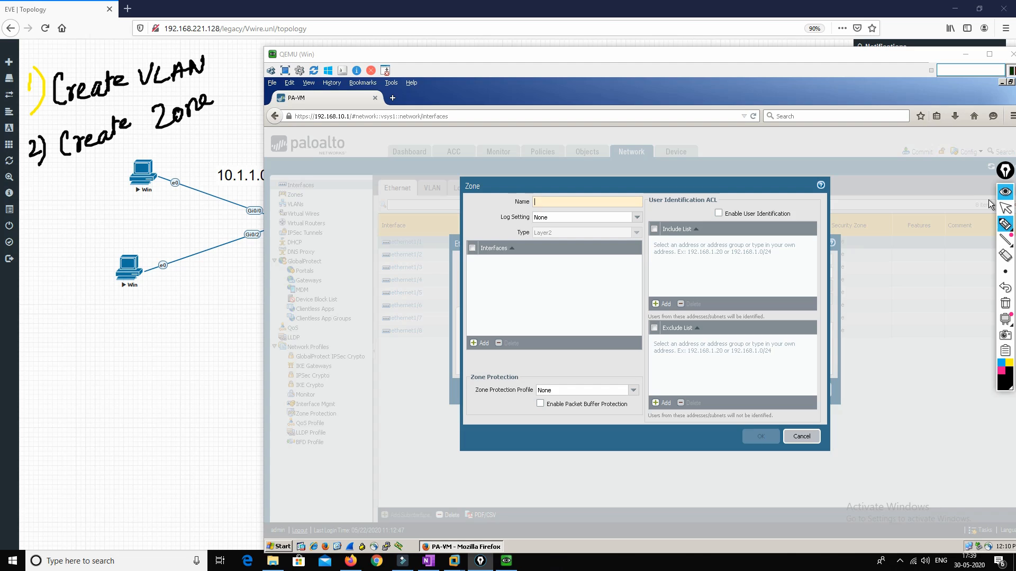
# Step: Name the new Layer2 zone Inside and save the ethernet1/1 interface settings
pyautogui.click(1005, 208)
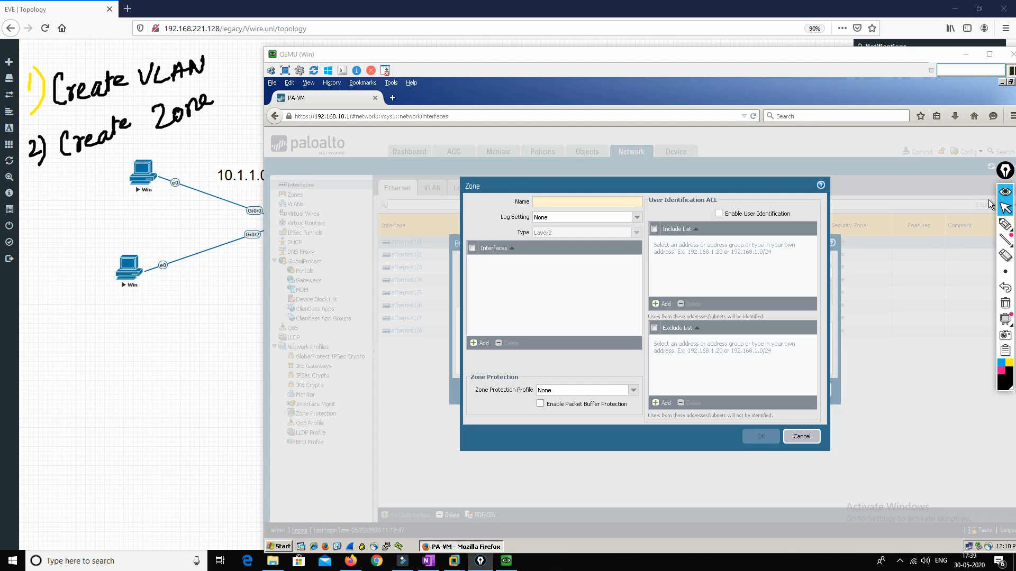
pyautogui.click(548, 201)
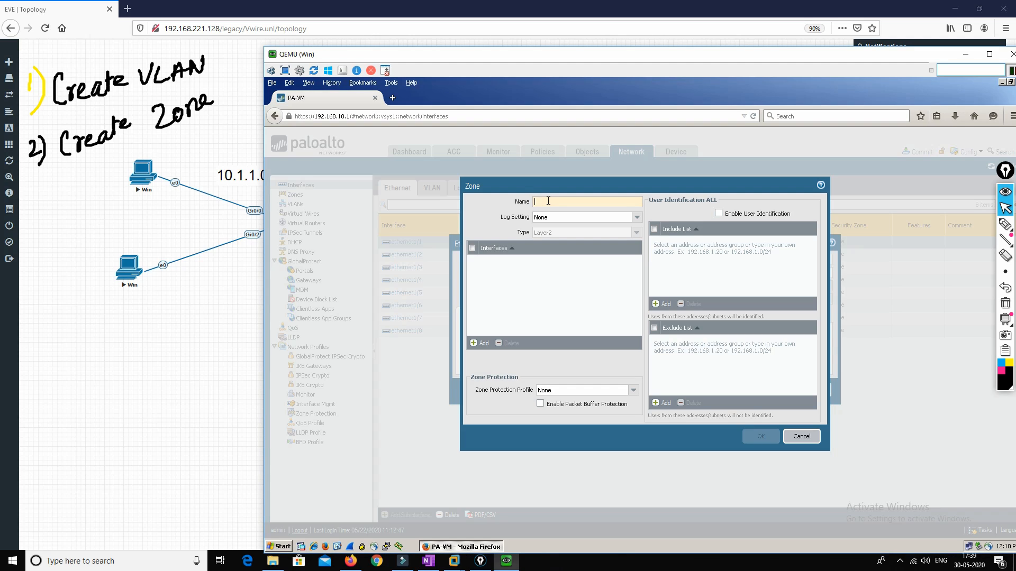
pyautogui.write('Inside')
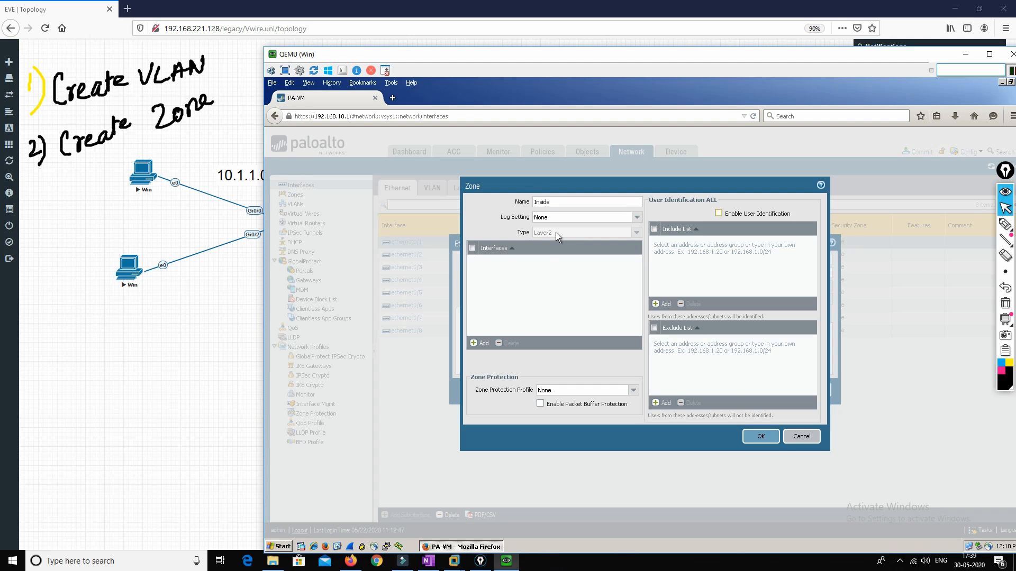
pyautogui.click(749, 435)
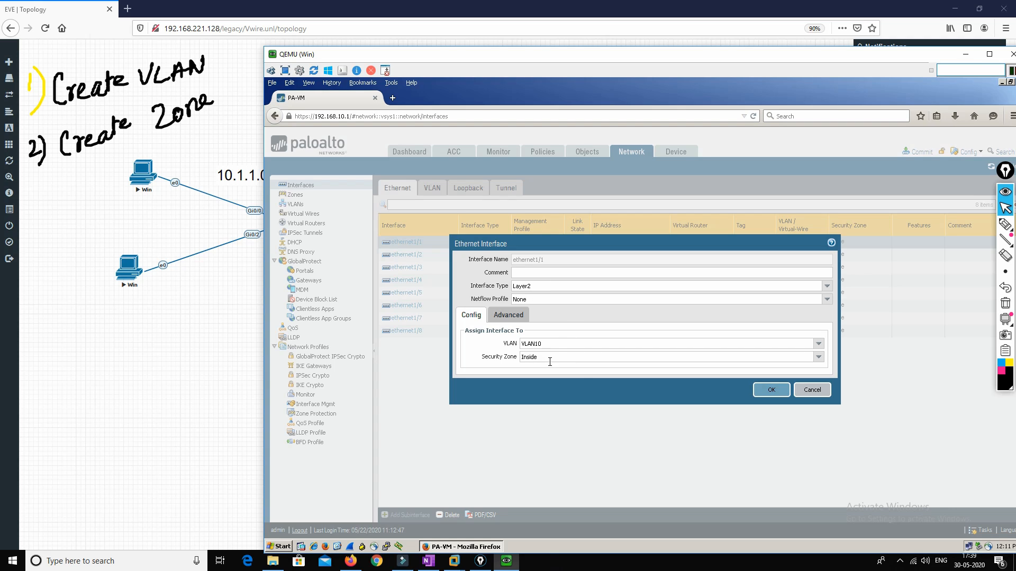
pyautogui.click(771, 392)
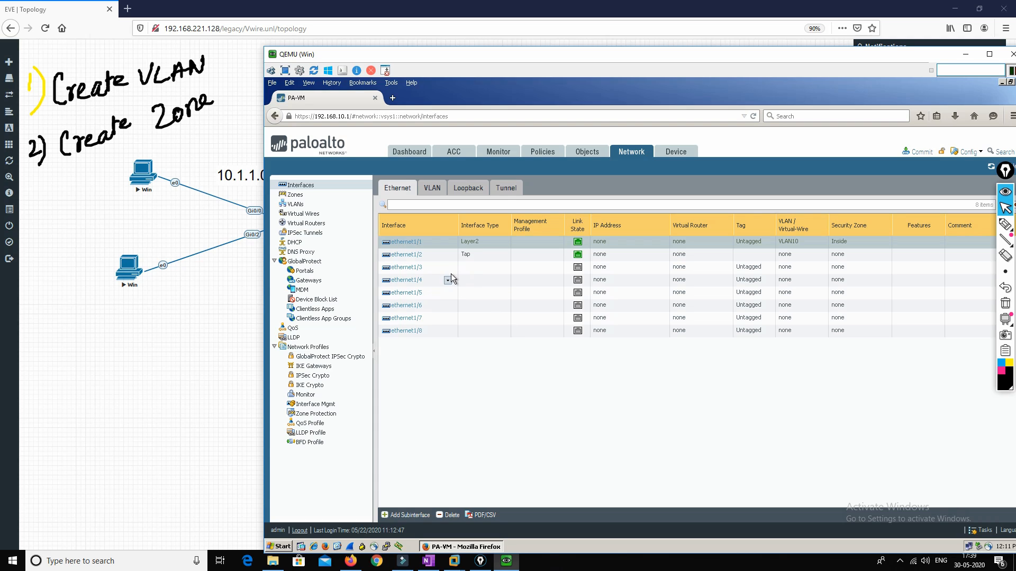
# Step: Set ethernet1/2 to interface type Layer3 and assign it to the default virtual router
pyautogui.click(417, 255)
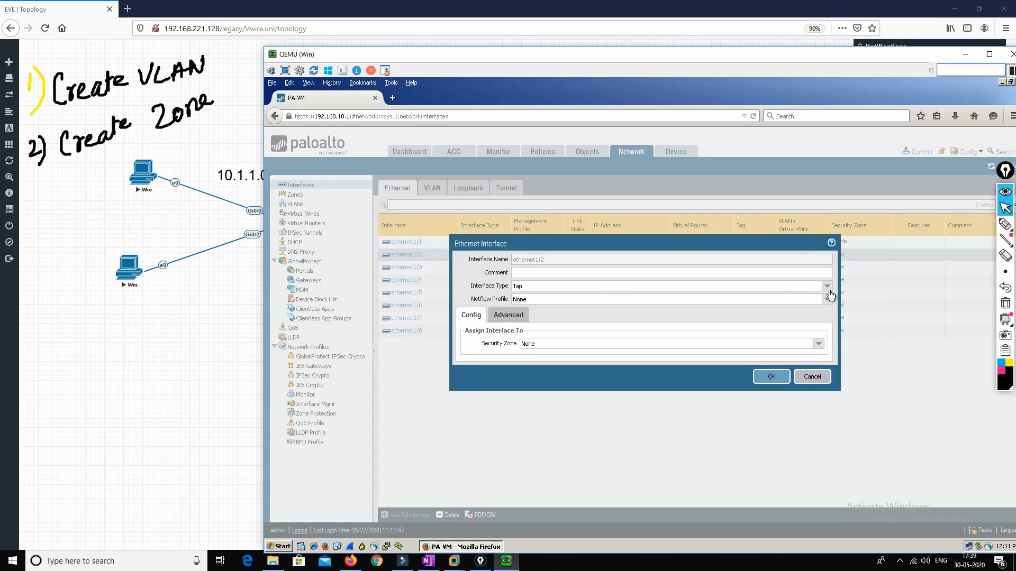
pyautogui.click(827, 286)
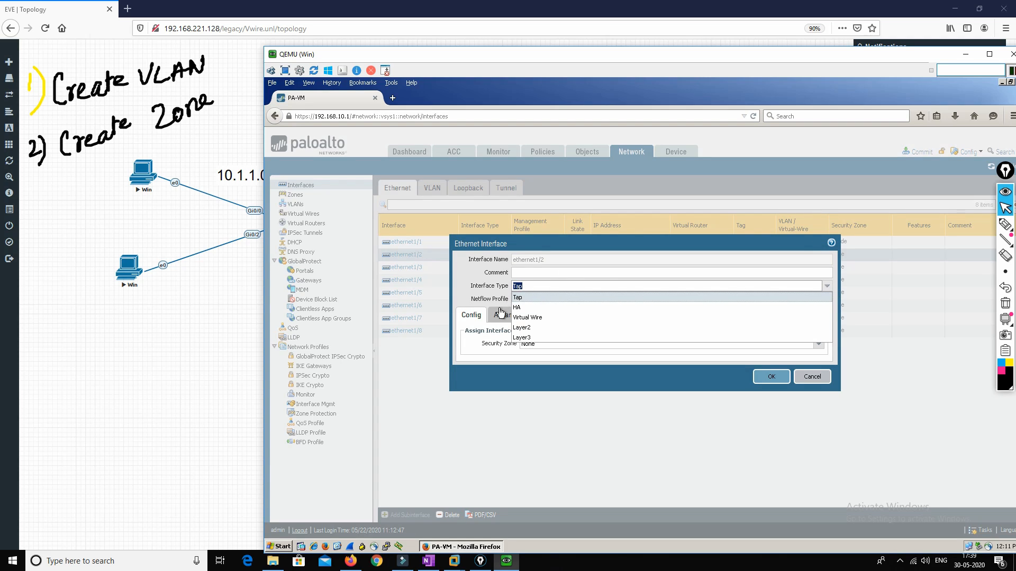
pyautogui.click(536, 338)
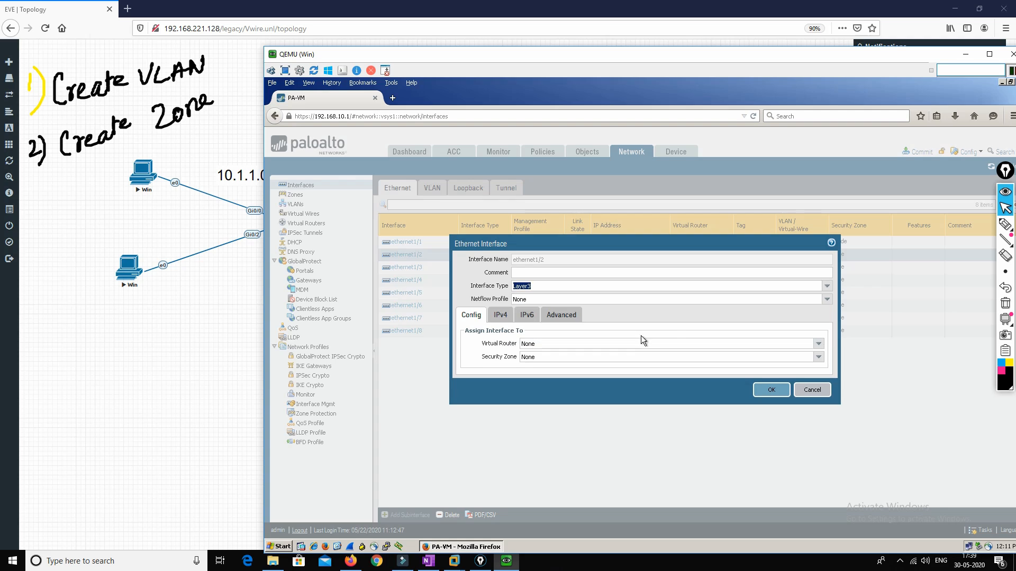
pyautogui.click(820, 345)
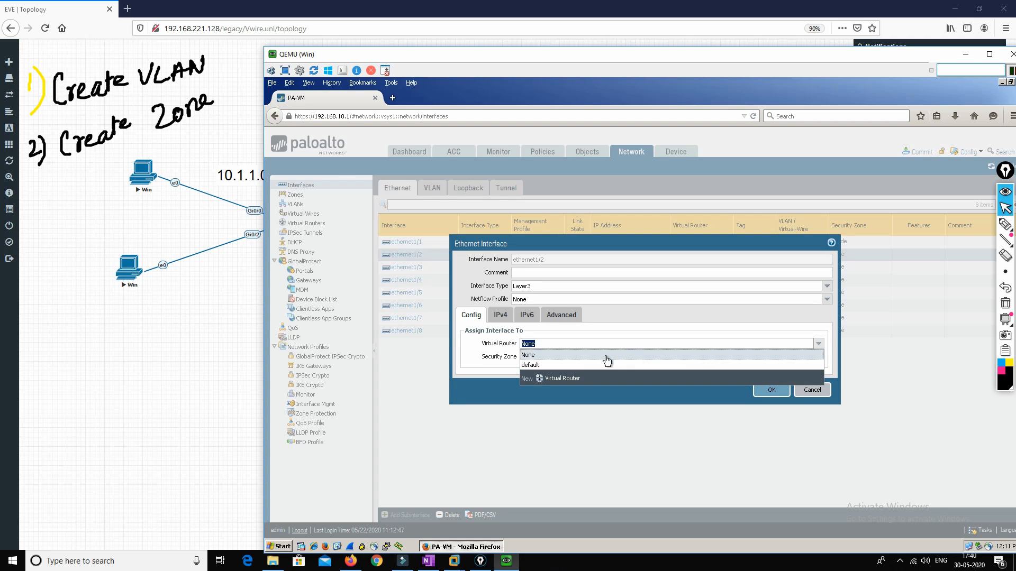
pyautogui.click(542, 366)
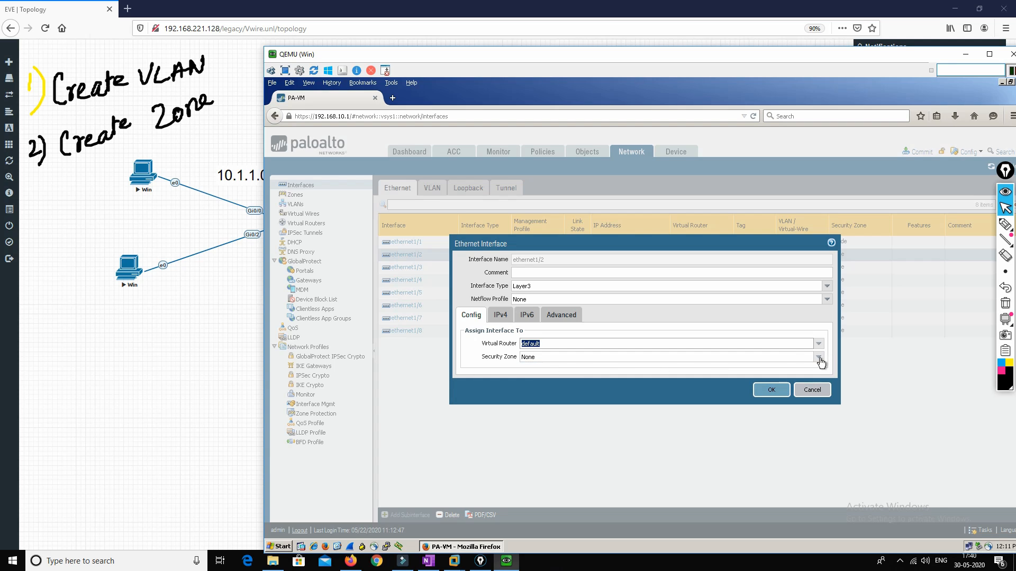
# Step: Create a Layer3 security zone named Outside for ethernet1/2 and save the interface settings
pyautogui.click(819, 359)
pyautogui.click(546, 382)
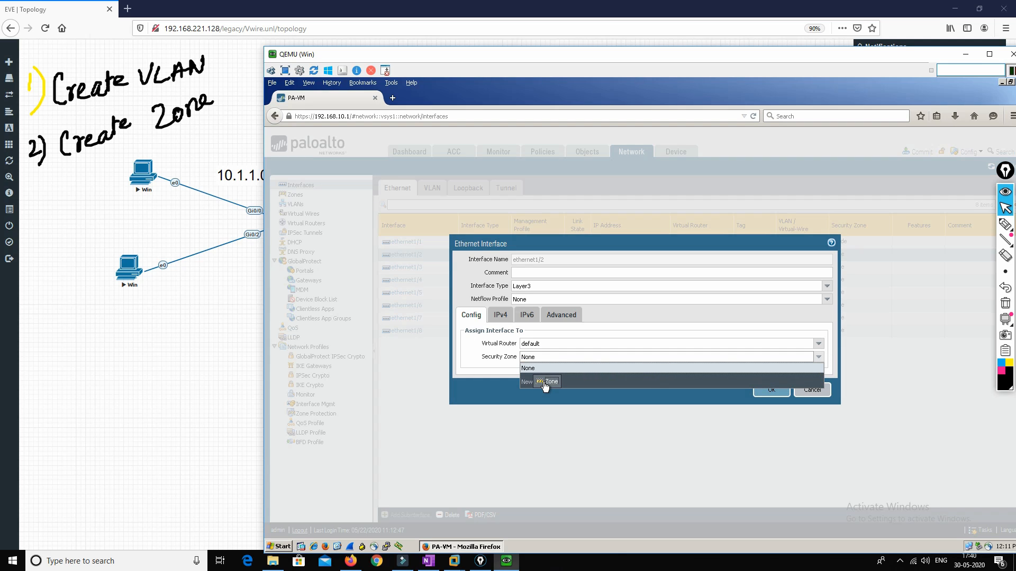
pyautogui.click(546, 382)
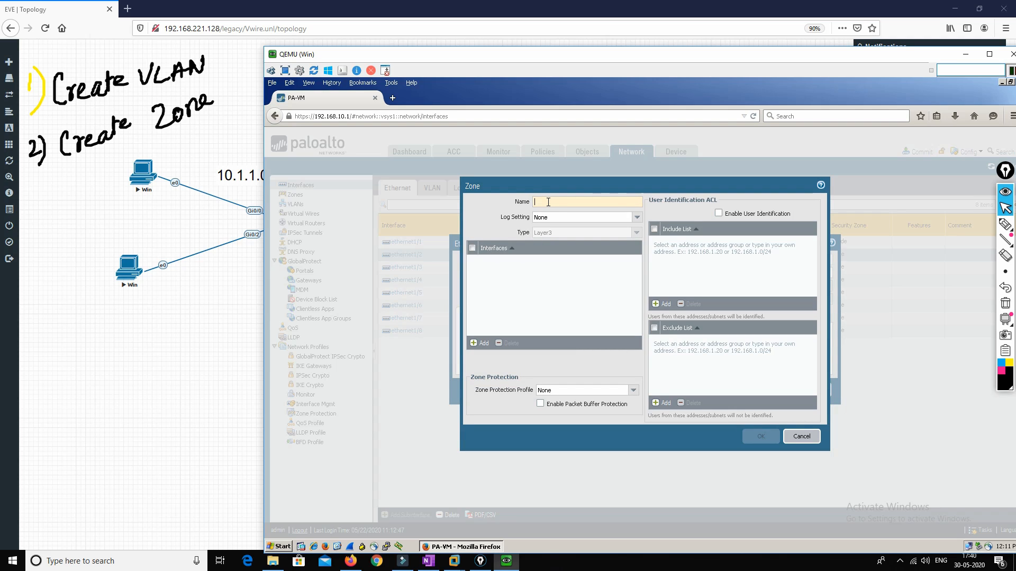
pyautogui.write('Outsid')
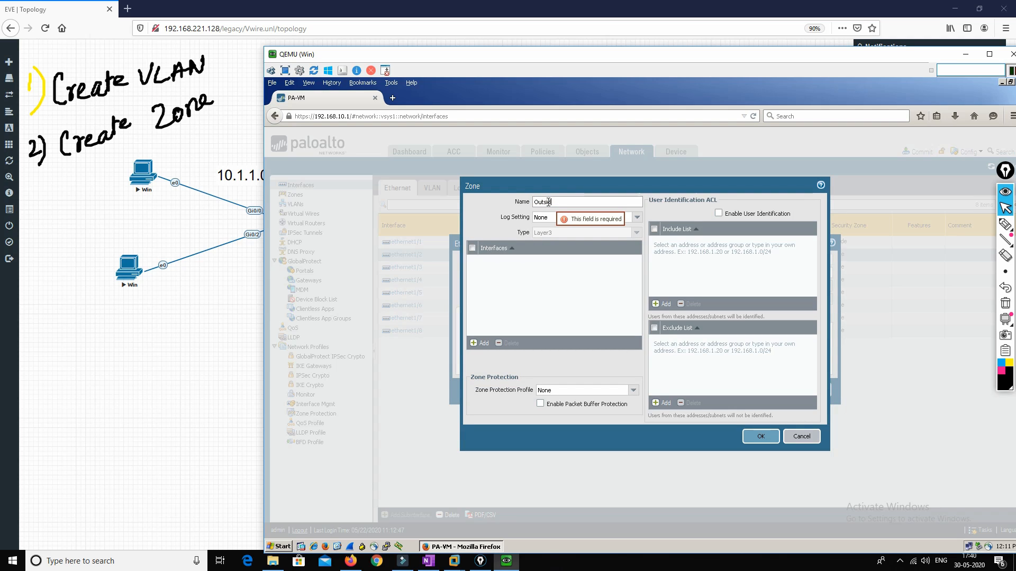
pyautogui.write('e')
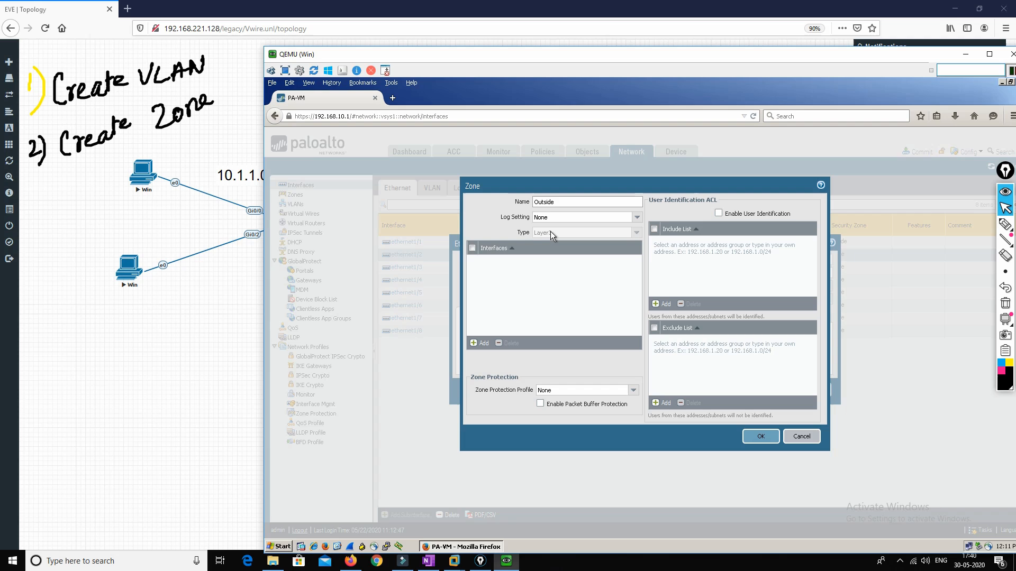
pyautogui.click(760, 438)
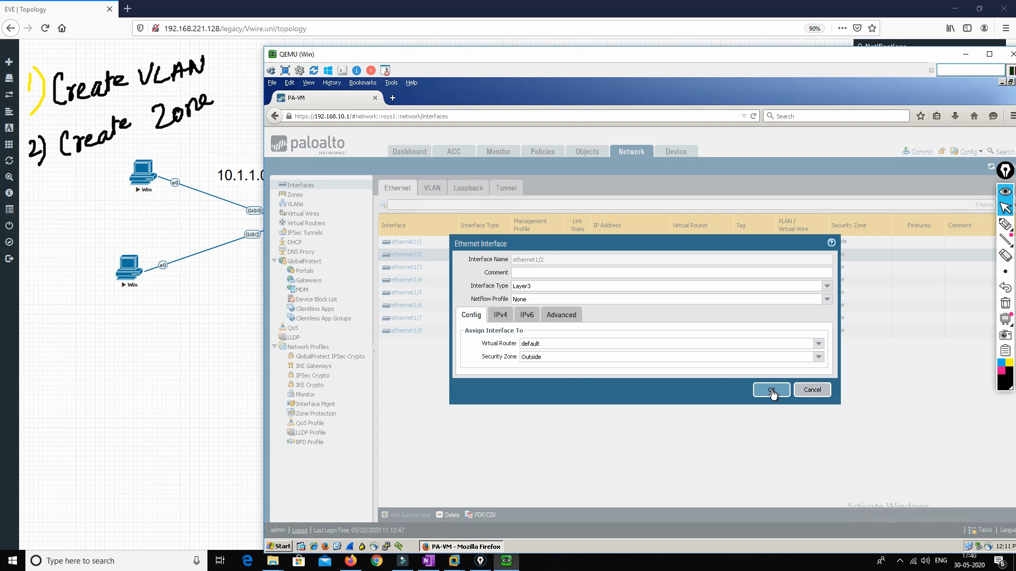
pyautogui.click(771, 390)
# Step: Commit the firewall configuration and handwrite check marks beside the "Create VLAN" and "Create Zone" notes
pyautogui.click(919, 152)
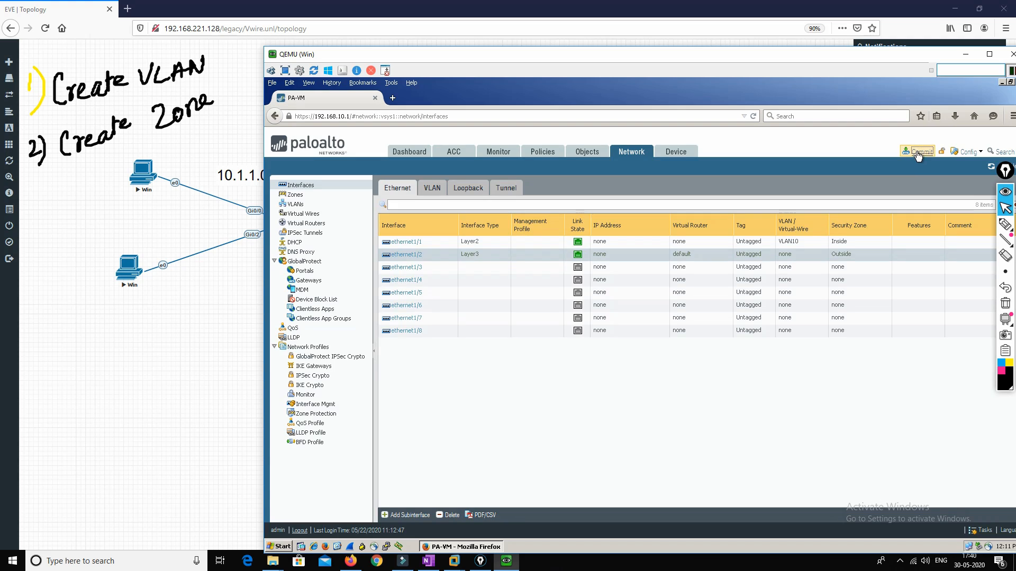
pyautogui.click(741, 453)
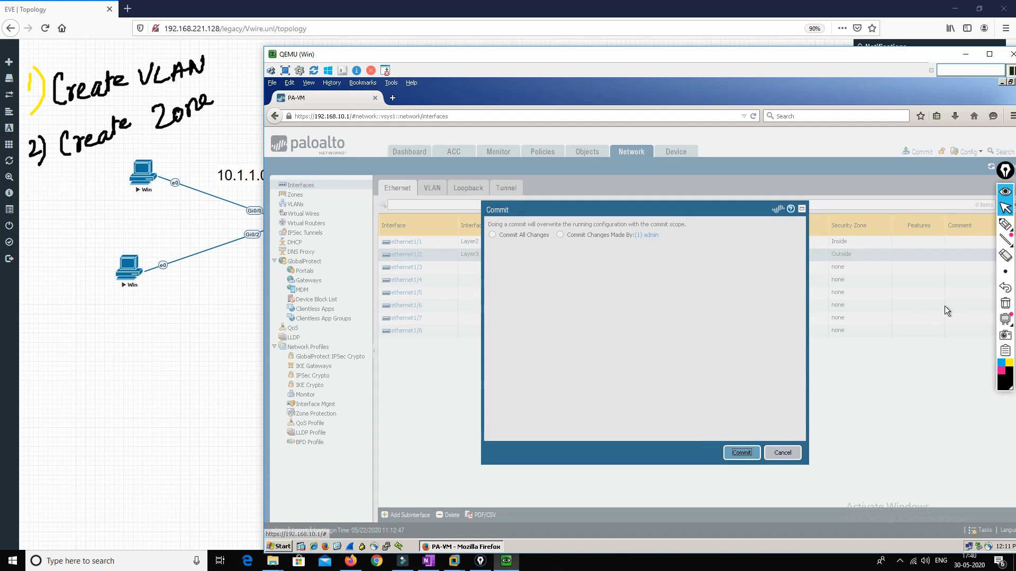
pyautogui.click(1004, 225)
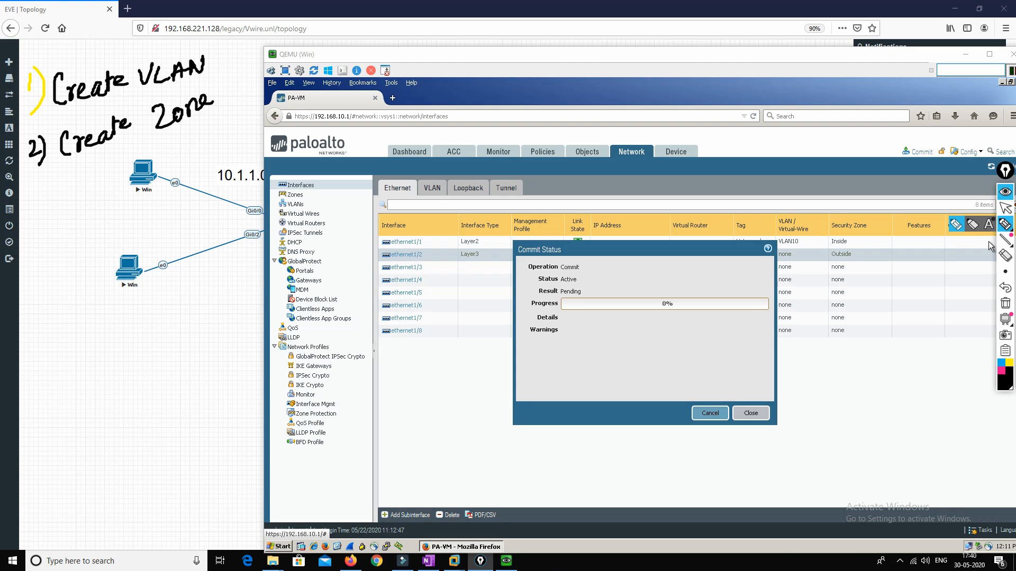
pyautogui.moveTo(213, 57); pyautogui.dragTo(234, 55)
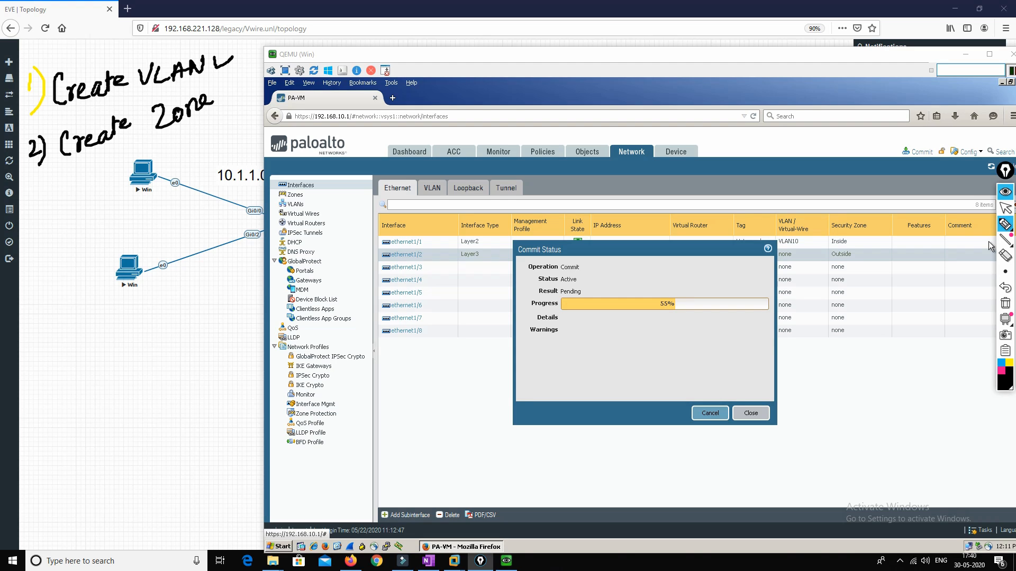
pyautogui.moveTo(229, 92)
pyautogui.mouseDown()
pyautogui.moveTo(233, 105)
pyautogui.moveTo(243, 88)
pyautogui.mouseUp()
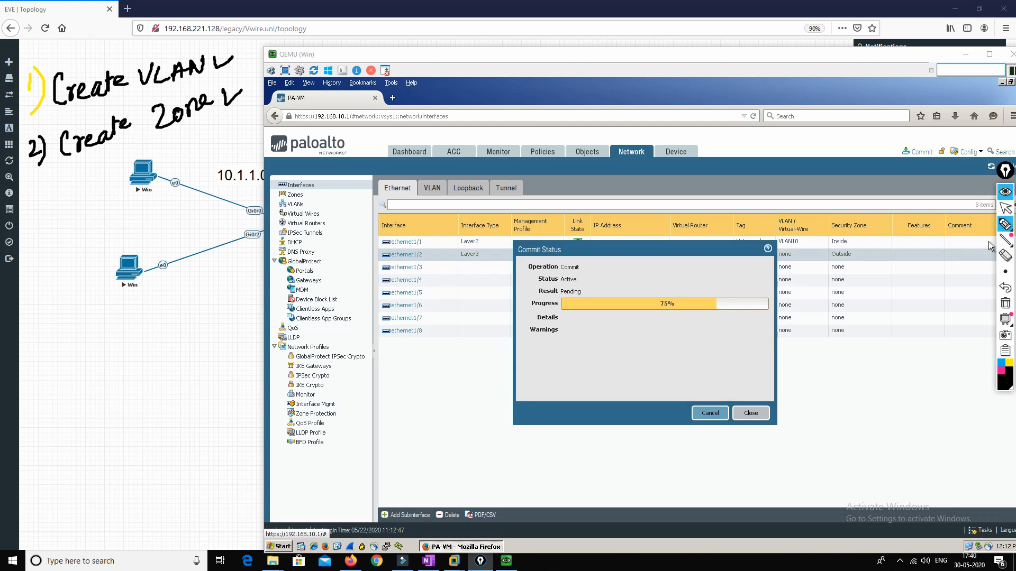
# Step: Handwrite "3) Interface Config" below the "Create Zone" note
pyautogui.moveTo(31, 200)
pyautogui.mouseDown()
pyautogui.moveTo(33, 229)
pyautogui.moveTo(45, 231)
pyautogui.mouseUp()
pyautogui.moveTo(64, 185); pyautogui.dragTo(77, 181)
pyautogui.moveTo(73, 183)
pyautogui.mouseDown()
pyautogui.moveTo(74, 202)
pyautogui.moveTo(82, 201)
pyautogui.mouseUp()
pyautogui.moveTo(80, 198)
pyautogui.mouseDown()
pyautogui.moveTo(99, 172)
pyautogui.moveTo(111, 175)
pyautogui.mouseUp()
pyautogui.moveTo(105, 168)
pyautogui.mouseDown()
pyautogui.moveTo(108, 182)
pyautogui.moveTo(118, 166)
pyautogui.mouseUp()
pyautogui.moveTo(119, 156)
pyautogui.mouseDown()
pyautogui.moveTo(114, 187)
pyautogui.moveTo(140, 158)
pyautogui.moveTo(155, 166)
pyautogui.moveTo(182, 151)
pyautogui.moveTo(182, 162)
pyautogui.mouseUp()
pyautogui.moveTo(198, 149)
pyautogui.mouseDown()
pyautogui.moveTo(197, 158)
pyautogui.moveTo(234, 138)
pyautogui.mouseUp()
pyautogui.moveTo(243, 127); pyautogui.dragTo(239, 148)
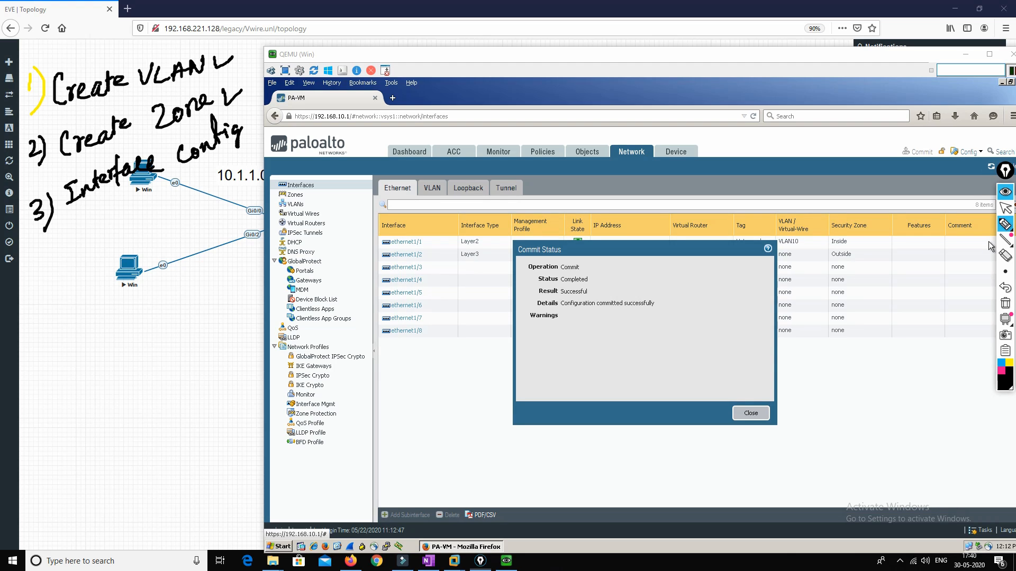
# Step: Draw a downward arrow under the Interface Config note and handwrite "Commit" below it
pyautogui.moveTo(121, 201); pyautogui.dragTo(123, 222)
pyautogui.moveTo(116, 213); pyautogui.dragTo(130, 212)
pyautogui.moveTo(85, 268); pyautogui.dragTo(84, 289)
pyautogui.moveTo(94, 267); pyautogui.dragTo(153, 230)
pyautogui.moveTo(144, 213); pyautogui.dragTo(154, 214)
pyautogui.moveTo(150, 224); pyautogui.dragTo(168, 216)
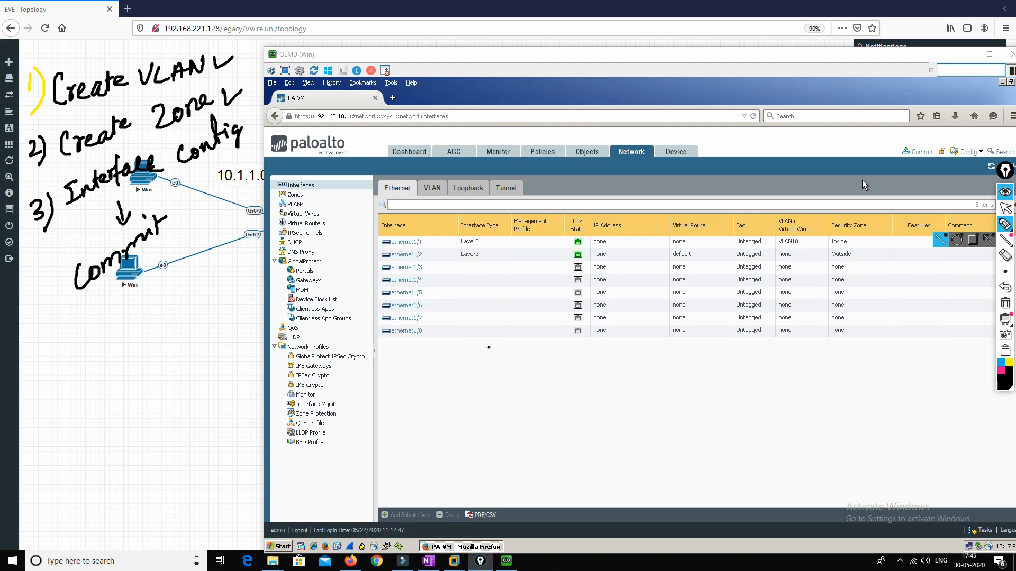
# Step: Handwrite "4) Configure VLAN" below the "Commit" note
pyautogui.moveTo(40, 340)
pyautogui.mouseDown()
pyautogui.moveTo(39, 366)
pyautogui.moveTo(26, 362)
pyautogui.mouseUp()
pyautogui.moveTo(26, 361)
pyautogui.mouseDown()
pyautogui.moveTo(43, 360)
pyautogui.moveTo(48, 387)
pyautogui.mouseUp()
pyautogui.moveTo(72, 336)
pyautogui.mouseDown()
pyautogui.moveTo(81, 361)
pyautogui.moveTo(99, 356)
pyautogui.mouseUp()
pyautogui.moveTo(106, 314)
pyautogui.mouseDown()
pyautogui.moveTo(94, 347)
pyautogui.moveTo(115, 328)
pyautogui.mouseUp()
pyautogui.moveTo(108, 333)
pyautogui.mouseDown()
pyautogui.moveTo(110, 324)
pyautogui.moveTo(118, 360)
pyautogui.mouseUp()
pyautogui.moveTo(127, 318); pyautogui.dragTo(137, 320)
pyautogui.moveTo(135, 320); pyautogui.dragTo(150, 306)
pyautogui.moveTo(148, 312)
pyautogui.mouseDown()
pyautogui.moveTo(194, 271)
pyautogui.moveTo(209, 286)
pyautogui.moveTo(249, 253)
pyautogui.mouseUp()
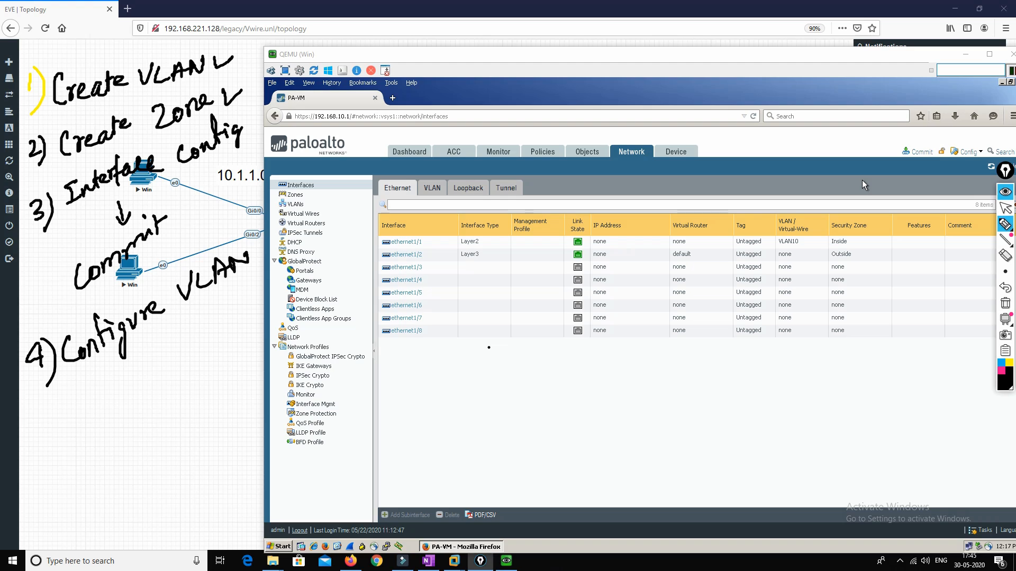
# Step: Handwrite "Layer3 Zone" below the "Configure VLAN" note
pyautogui.moveTo(78, 391)
pyautogui.mouseDown()
pyautogui.moveTo(85, 421)
pyautogui.moveTo(102, 410)
pyautogui.moveTo(110, 423)
pyautogui.moveTo(133, 380)
pyautogui.moveTo(141, 390)
pyautogui.mouseUp()
pyautogui.moveTo(163, 354); pyautogui.dragTo(182, 379)
pyautogui.moveTo(178, 354); pyautogui.dragTo(201, 343)
pyautogui.moveTo(198, 343); pyautogui.dragTo(214, 339)
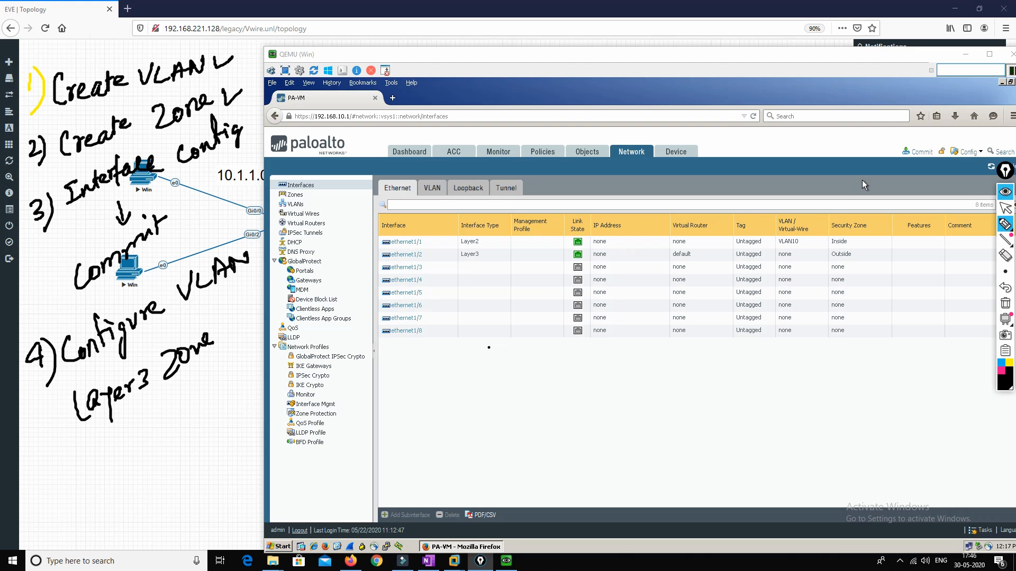
# Step: Sketch a device linked to a PA box labelled Layer2 and SVI Layer3, with an arrow to the Layer3 Zone note, and erase the sketch
pyautogui.moveTo(24, 473)
pyautogui.mouseDown()
pyautogui.moveTo(37, 468)
pyautogui.moveTo(46, 489)
pyautogui.moveTo(24, 474)
pyautogui.moveTo(43, 509)
pyautogui.moveTo(75, 471)
pyautogui.moveTo(81, 483)
pyautogui.moveTo(118, 464)
pyautogui.moveTo(70, 494)
pyautogui.moveTo(59, 518)
pyautogui.moveTo(79, 510)
pyautogui.moveTo(82, 524)
pyautogui.mouseUp()
pyautogui.moveTo(84, 509); pyautogui.dragTo(102, 509)
pyautogui.moveTo(86, 458)
pyautogui.mouseDown()
pyautogui.moveTo(79, 471)
pyautogui.moveTo(123, 499)
pyautogui.moveTo(116, 520)
pyautogui.moveTo(145, 498)
pyautogui.moveTo(149, 544)
pyautogui.moveTo(180, 527)
pyautogui.moveTo(185, 543)
pyautogui.mouseUp()
pyautogui.click(123, 506)
pyautogui.moveTo(186, 504); pyautogui.dragTo(198, 513)
pyautogui.moveTo(203, 493)
pyautogui.mouseDown()
pyautogui.moveTo(204, 507)
pyautogui.moveTo(158, 524)
pyautogui.mouseUp()
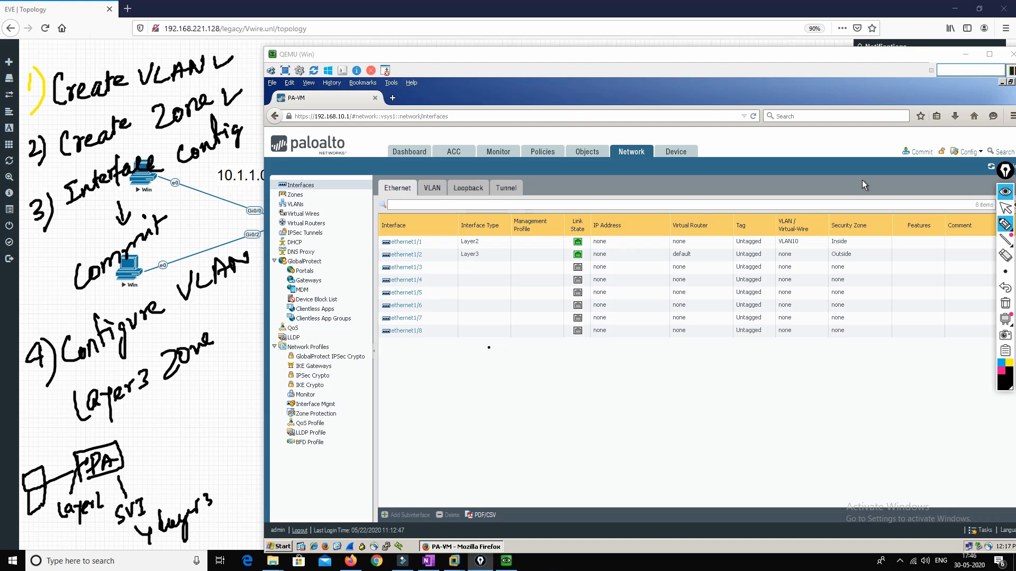
pyautogui.moveTo(212, 492)
pyautogui.mouseDown()
pyautogui.moveTo(161, 411)
pyautogui.moveTo(176, 419)
pyautogui.mouseUp()
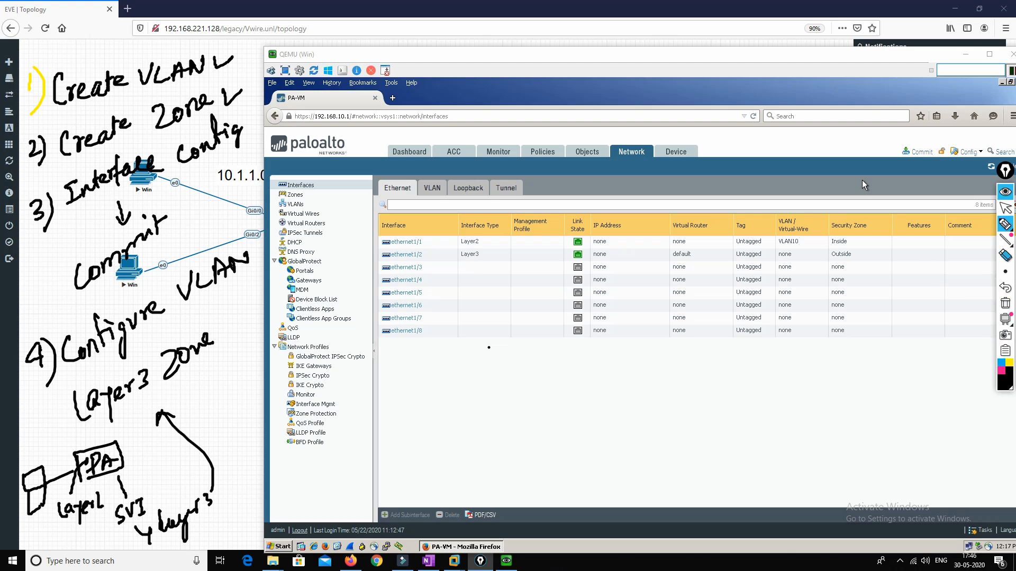
pyautogui.moveTo(117, 449)
pyautogui.mouseDown()
pyautogui.moveTo(50, 480)
pyautogui.moveTo(161, 520)
pyautogui.moveTo(213, 485)
pyautogui.moveTo(207, 501)
pyautogui.moveTo(78, 512)
pyautogui.moveTo(33, 503)
pyautogui.mouseUp()
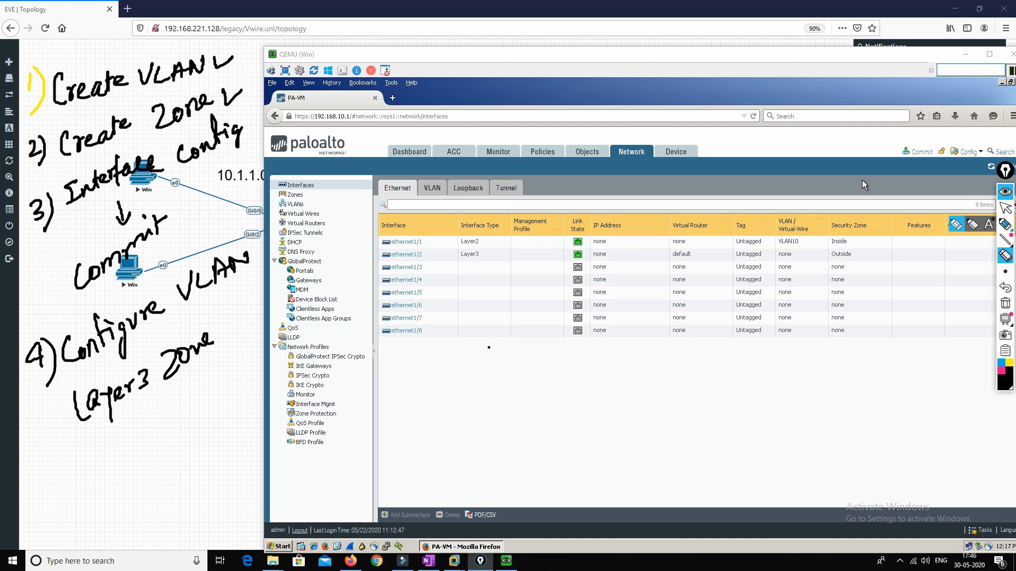
# Step: Add VLAN interface vlan.10 and assign it to VLAN10 and the default virtual router
pyautogui.click(1005, 208)
pyautogui.click(432, 188)
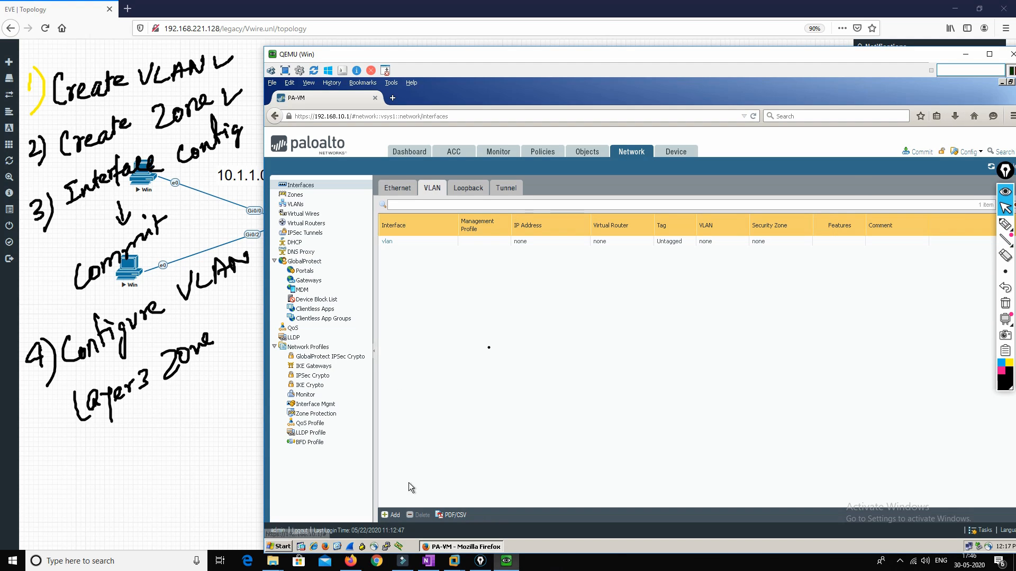
pyautogui.click(539, 293)
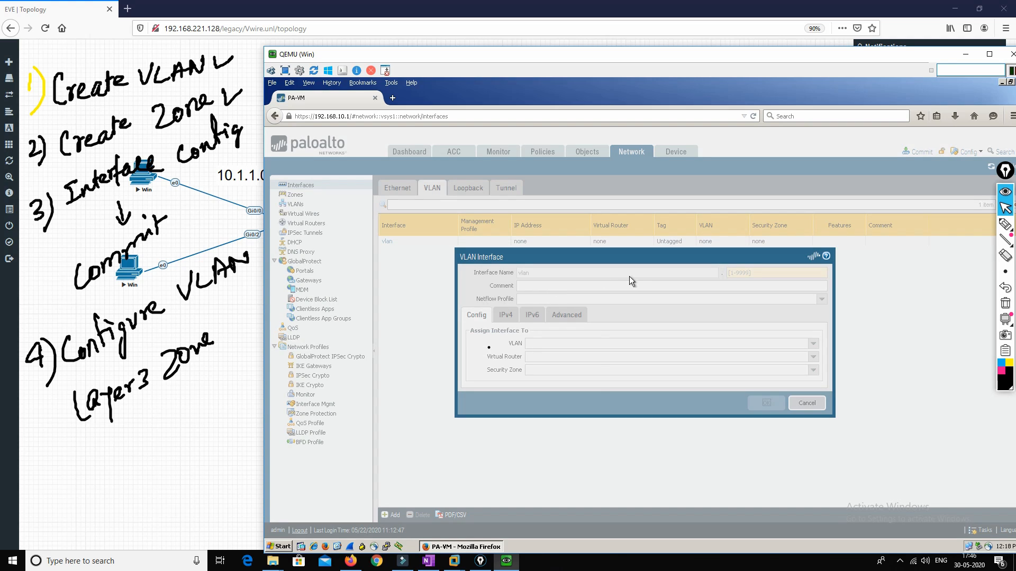
pyautogui.click(740, 273)
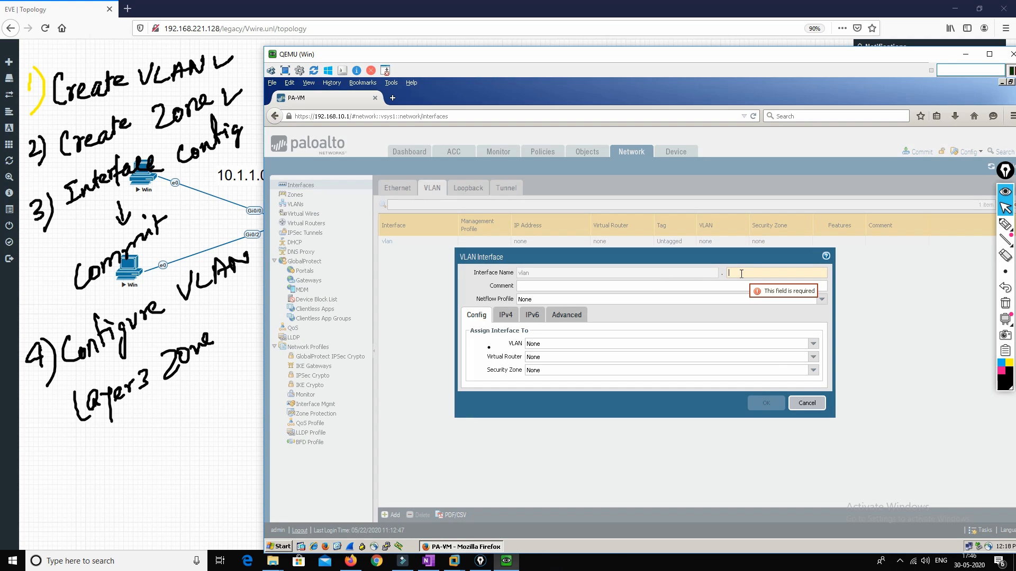
pyautogui.write('10')
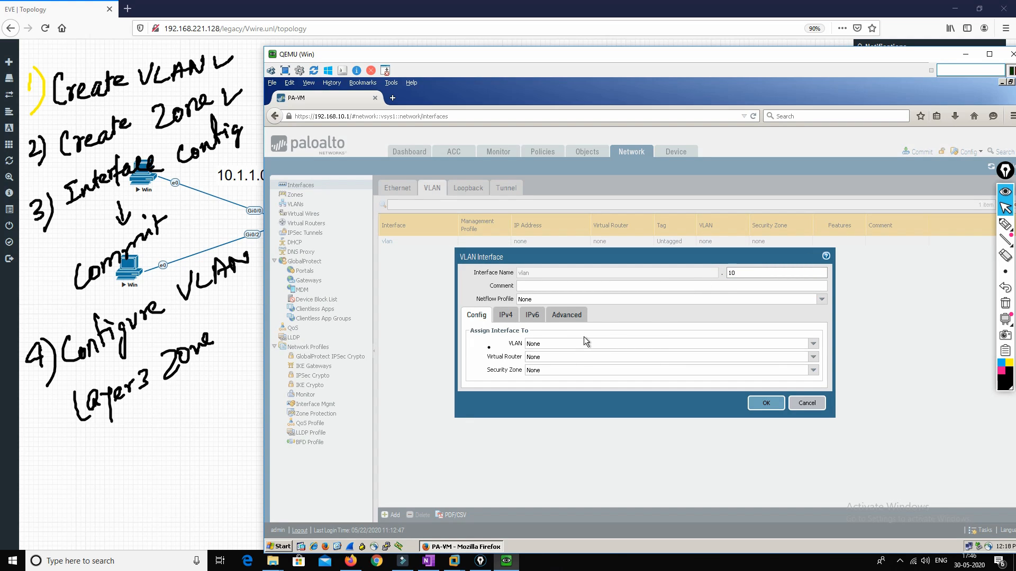
pyautogui.click(570, 343)
pyautogui.click(813, 344)
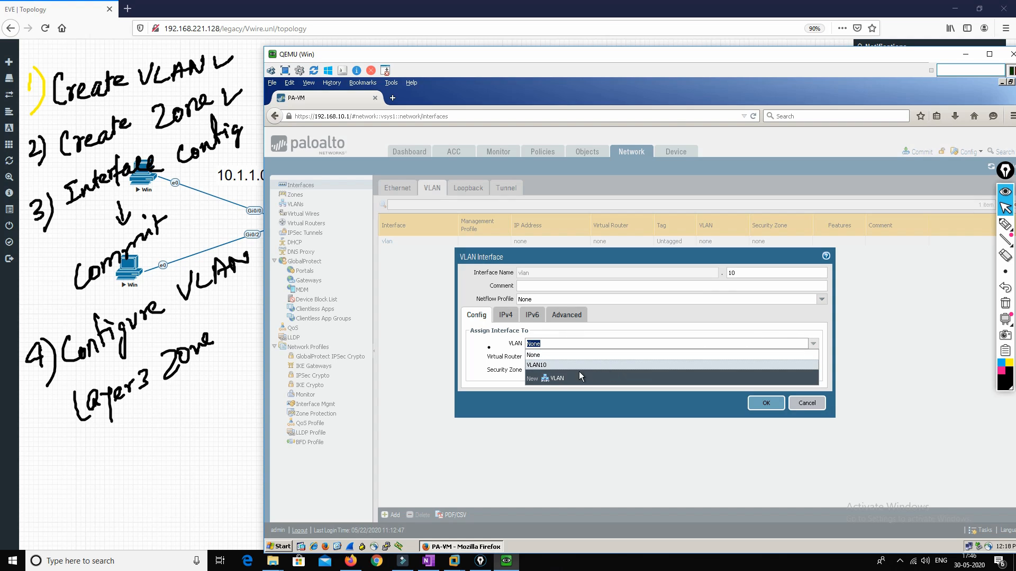
pyautogui.click(547, 368)
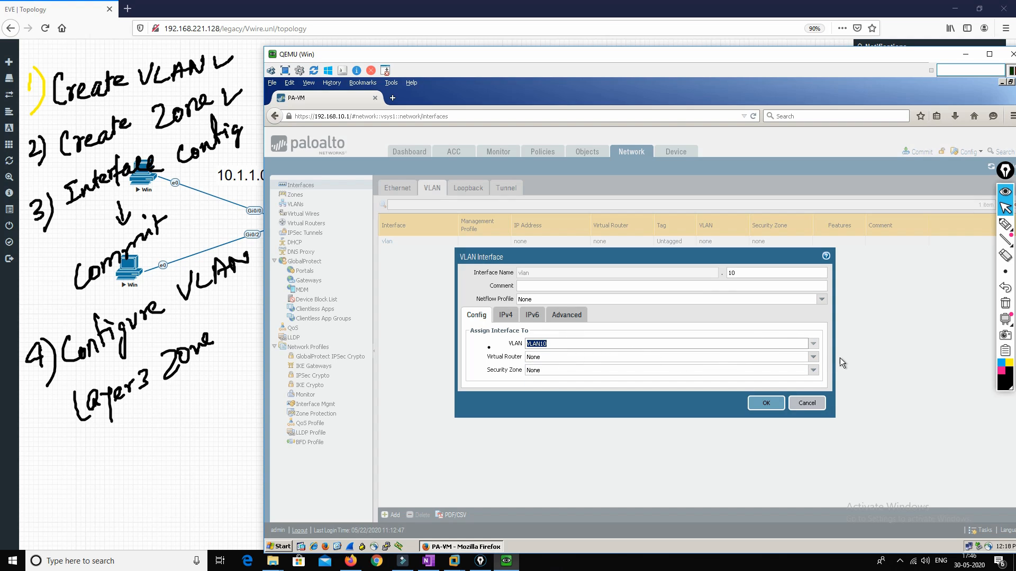
pyautogui.click(813, 358)
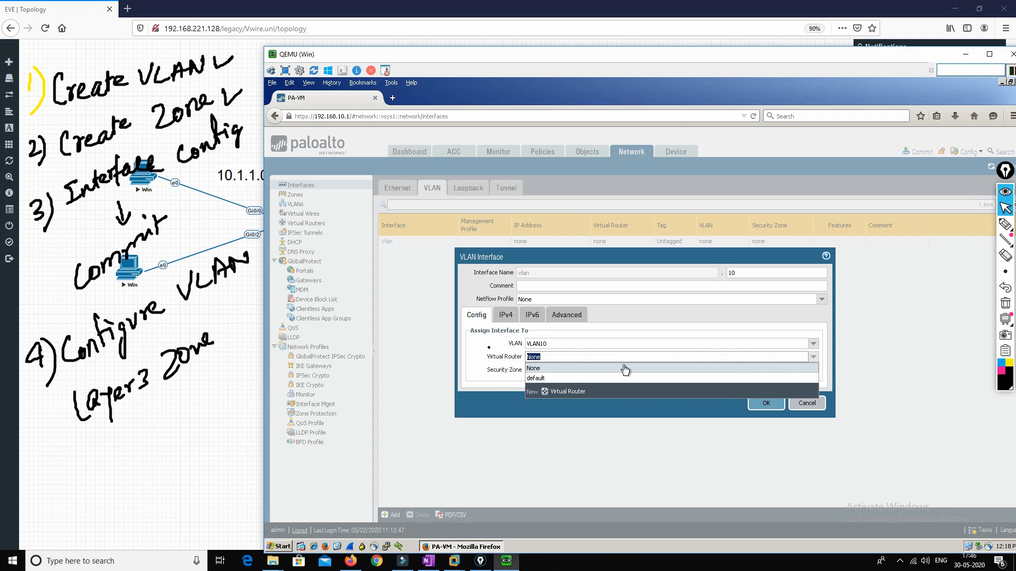
pyautogui.click(547, 378)
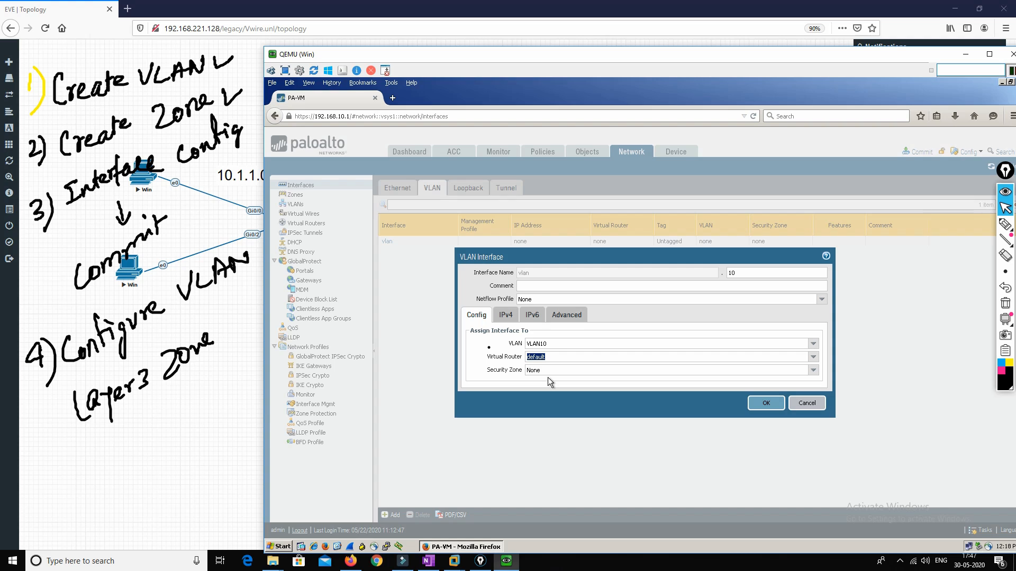
# Step: Create a Layer3 security zone named Inter-vlan-Zone for the VLAN interface and save the interface settings
pyautogui.click(813, 371)
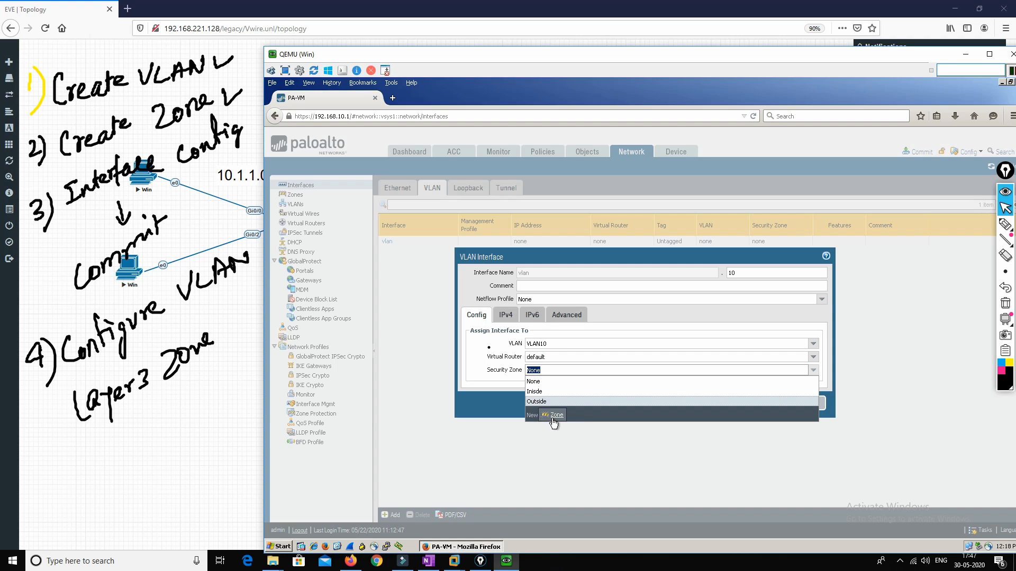
pyautogui.click(553, 416)
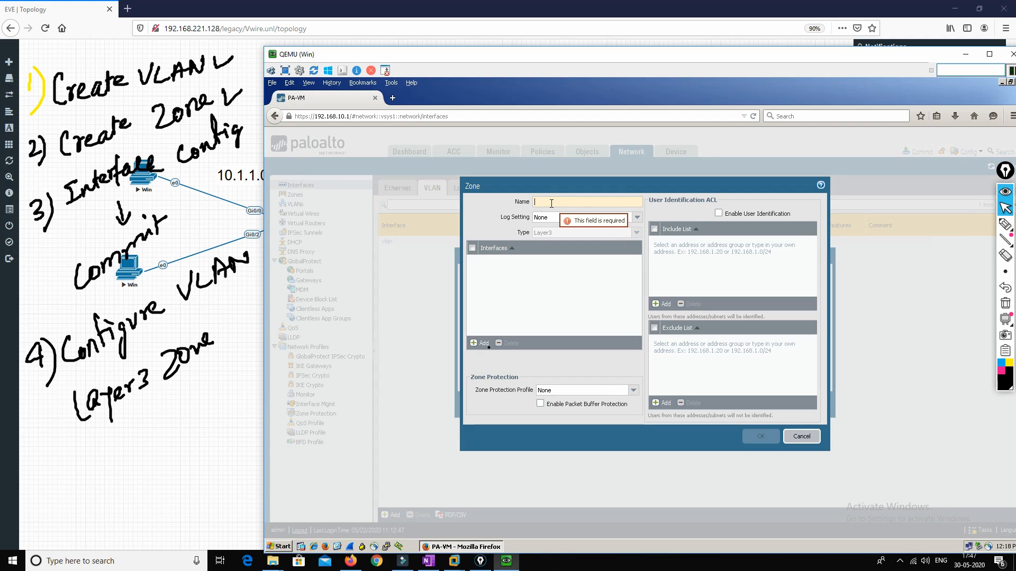
pyautogui.write('Inter')
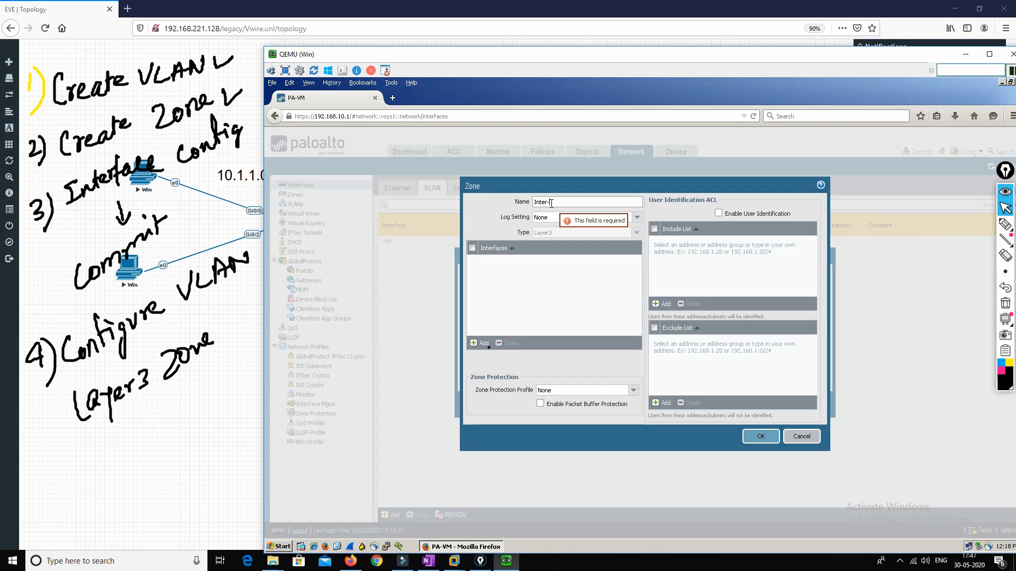
pyautogui.write('-Vla')
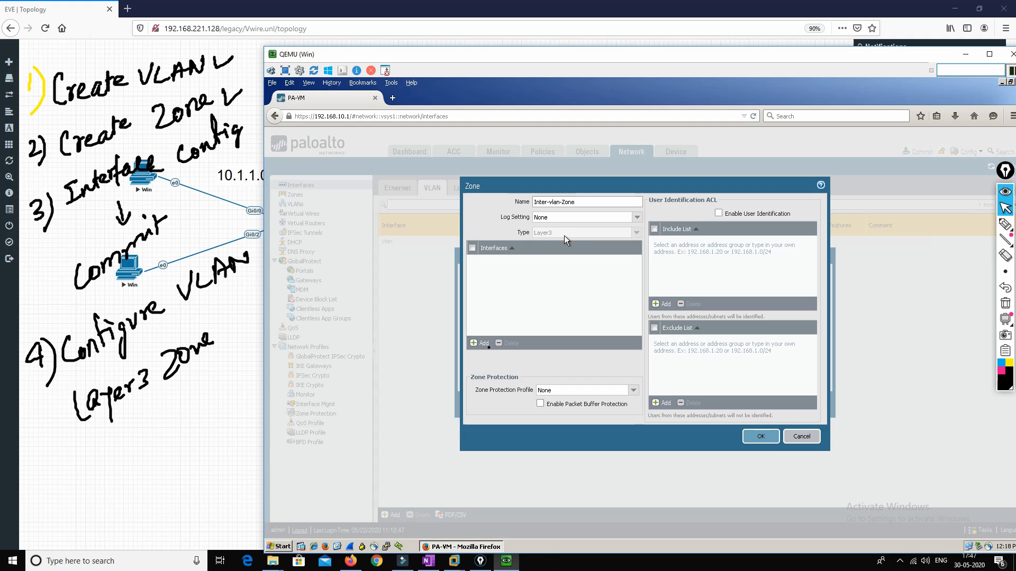
pyautogui.click(760, 437)
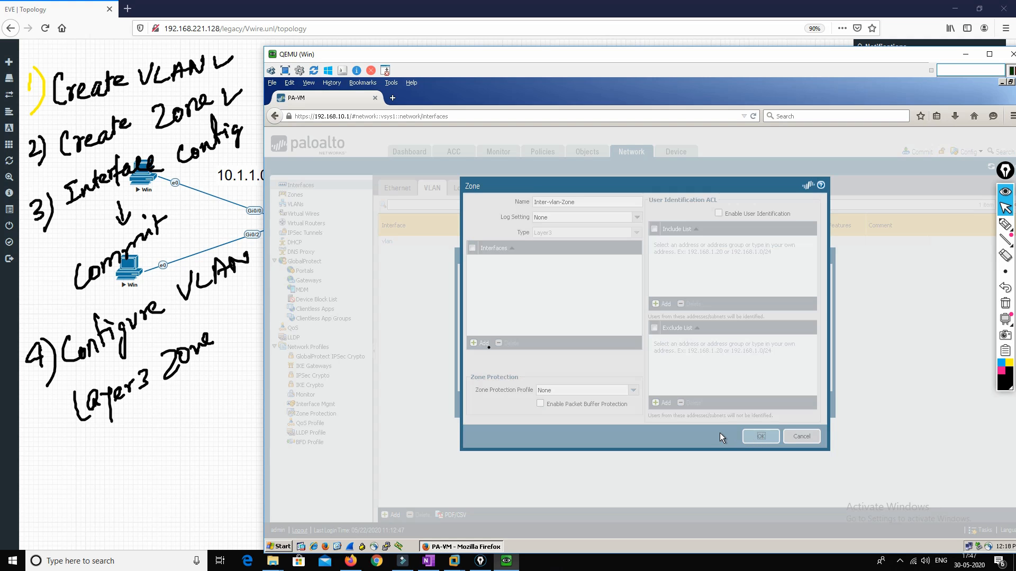
pyautogui.click(765, 404)
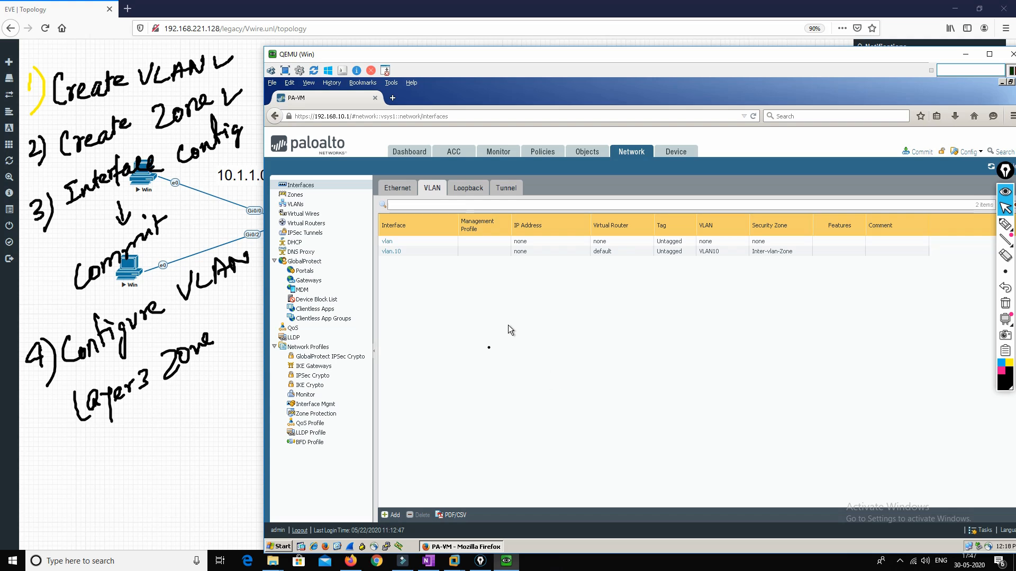
# Step: Commit the VLAN interface changes and handwrite "5) Creating Rule" below the "Layer3 Zone" note
pyautogui.click(923, 152)
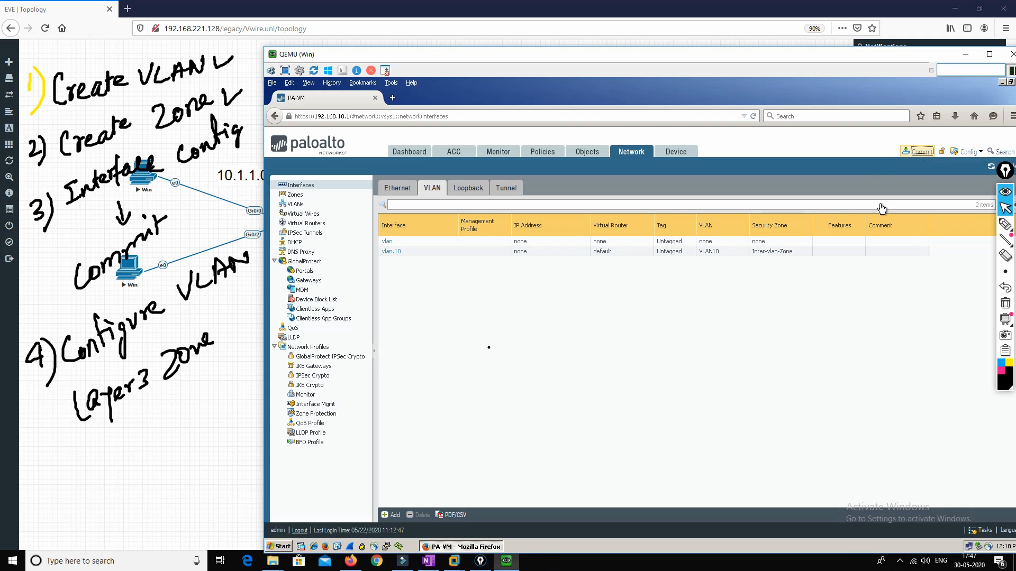
pyautogui.click(741, 453)
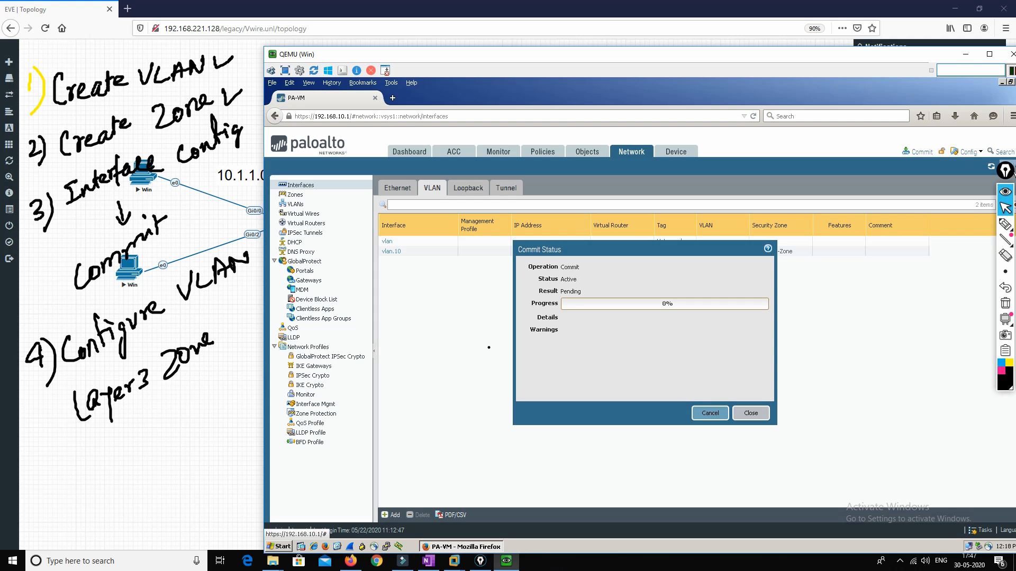
pyautogui.click(1005, 224)
pyautogui.moveTo(41, 462)
pyautogui.mouseDown()
pyautogui.moveTo(43, 500)
pyautogui.moveTo(62, 460)
pyautogui.mouseUp()
pyautogui.moveTo(61, 461)
pyautogui.mouseDown()
pyautogui.moveTo(66, 507)
pyautogui.moveTo(85, 476)
pyautogui.moveTo(111, 480)
pyautogui.moveTo(118, 457)
pyautogui.mouseUp()
pyautogui.moveTo(131, 445)
pyautogui.mouseDown()
pyautogui.moveTo(141, 450)
pyautogui.moveTo(209, 395)
pyautogui.moveTo(211, 407)
pyautogui.mouseUp()
pyautogui.moveTo(208, 374)
pyautogui.mouseDown()
pyautogui.moveTo(220, 398)
pyautogui.moveTo(240, 365)
pyautogui.mouseUp()
pyautogui.moveTo(245, 355)
pyautogui.mouseDown()
pyautogui.moveTo(245, 371)
pyautogui.moveTo(259, 364)
pyautogui.mouseUp()
# Step: Handwrite "6) NAT" and check off the Interface Config, Configure VLAN, Layer3 Zone, Creating Rule and NAT notes, dismissing the commit status
pyautogui.moveTo(63, 522)
pyautogui.mouseDown()
pyautogui.moveTo(56, 542)
pyautogui.moveTo(64, 536)
pyautogui.mouseUp()
pyautogui.moveTo(69, 526); pyautogui.dragTo(77, 558)
pyautogui.moveTo(102, 513)
pyautogui.mouseDown()
pyautogui.moveTo(99, 532)
pyautogui.moveTo(116, 509)
pyautogui.moveTo(141, 517)
pyautogui.moveTo(159, 486)
pyautogui.mouseUp()
pyautogui.moveTo(151, 489); pyautogui.dragTo(154, 512)
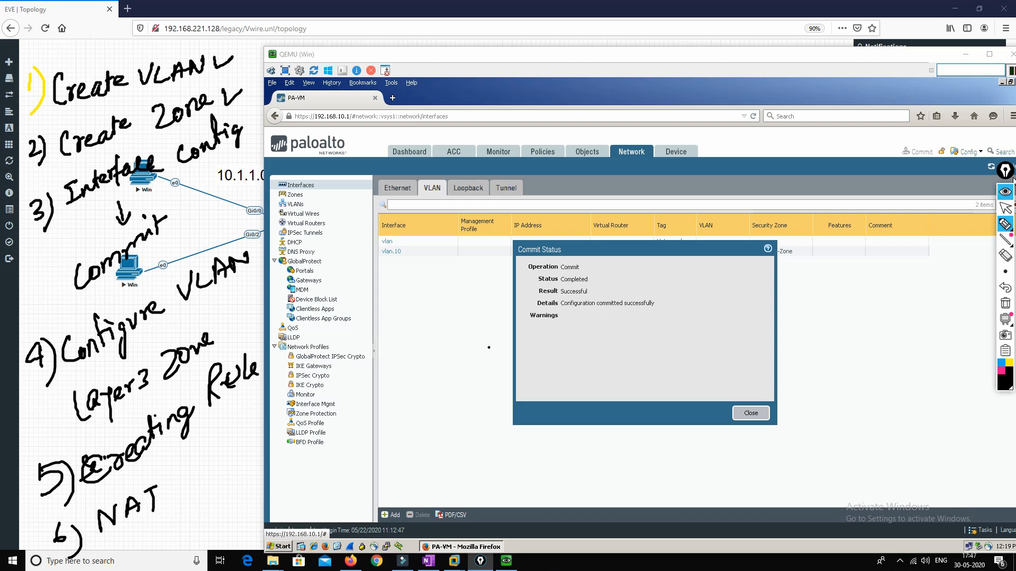
pyautogui.moveTo(251, 138); pyautogui.dragTo(264, 131)
pyautogui.moveTo(252, 253); pyautogui.dragTo(275, 246)
pyautogui.moveTo(232, 329); pyautogui.dragTo(264, 312)
pyautogui.moveTo(260, 369); pyautogui.dragTo(283, 351)
pyautogui.moveTo(170, 482); pyautogui.dragTo(194, 474)
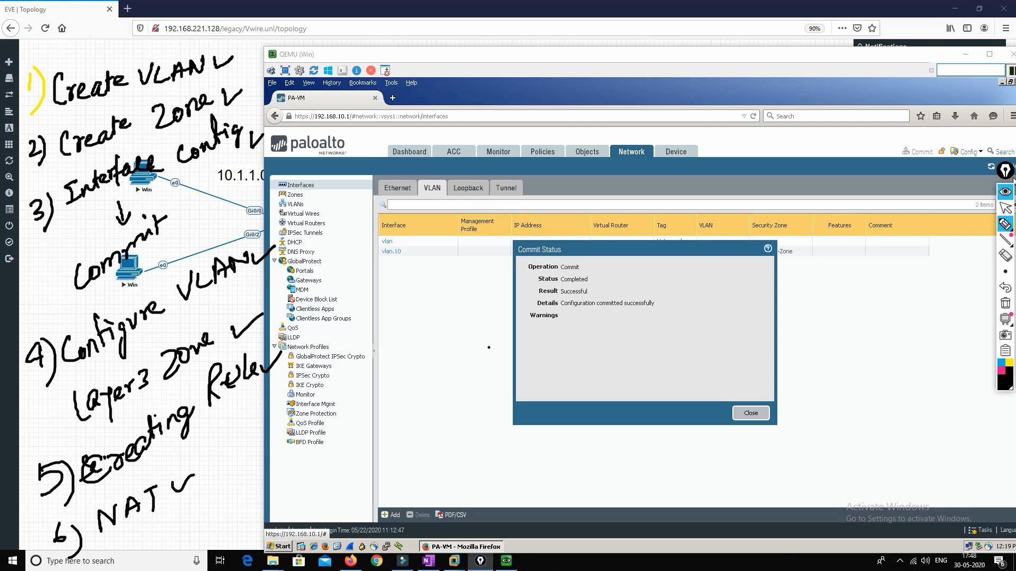
pyautogui.click(1004, 208)
pyautogui.click(751, 414)
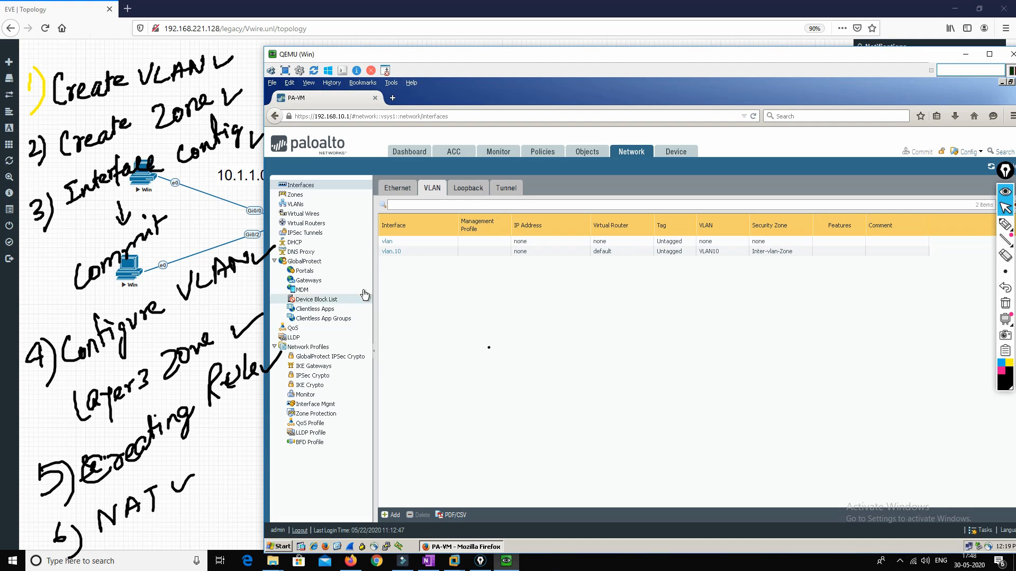
pyautogui.click(548, 152)
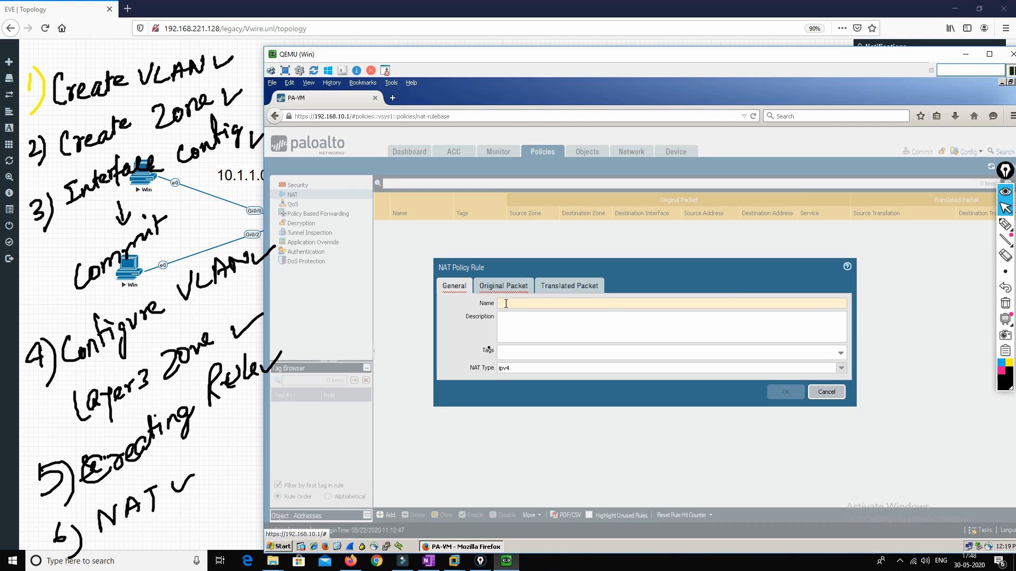
pyautogui.click(512, 303)
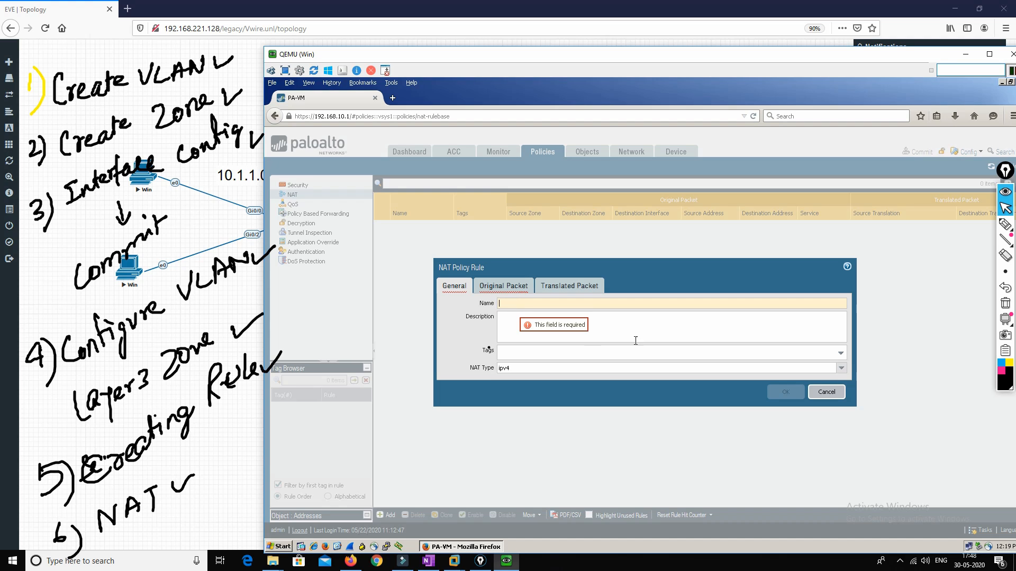
pyautogui.click(829, 394)
# Step: Add a security policy rule named Inside-Out with Inter-vlan-Zone as its source zone
pyautogui.click(297, 185)
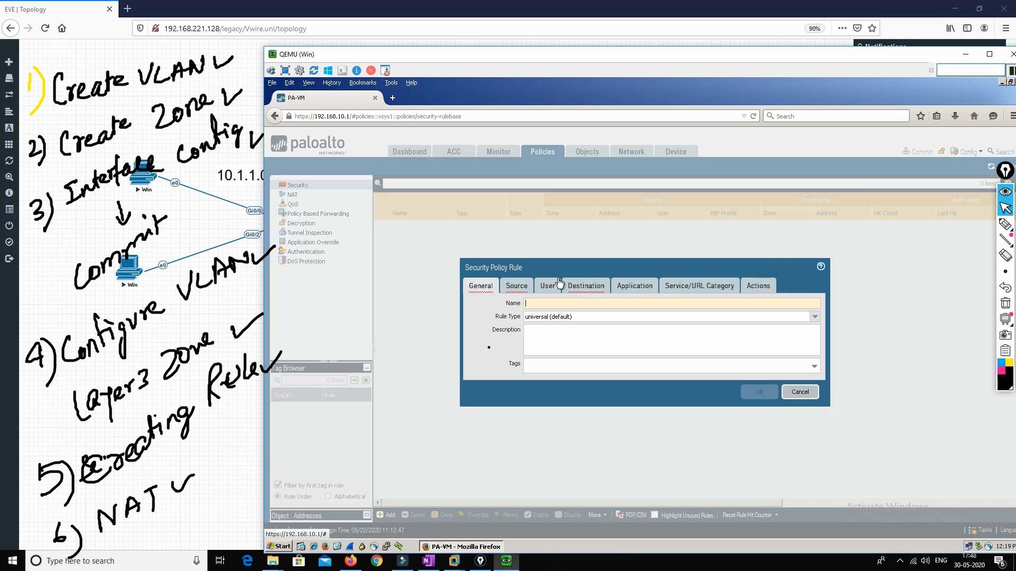
pyautogui.write('Inside-Out')
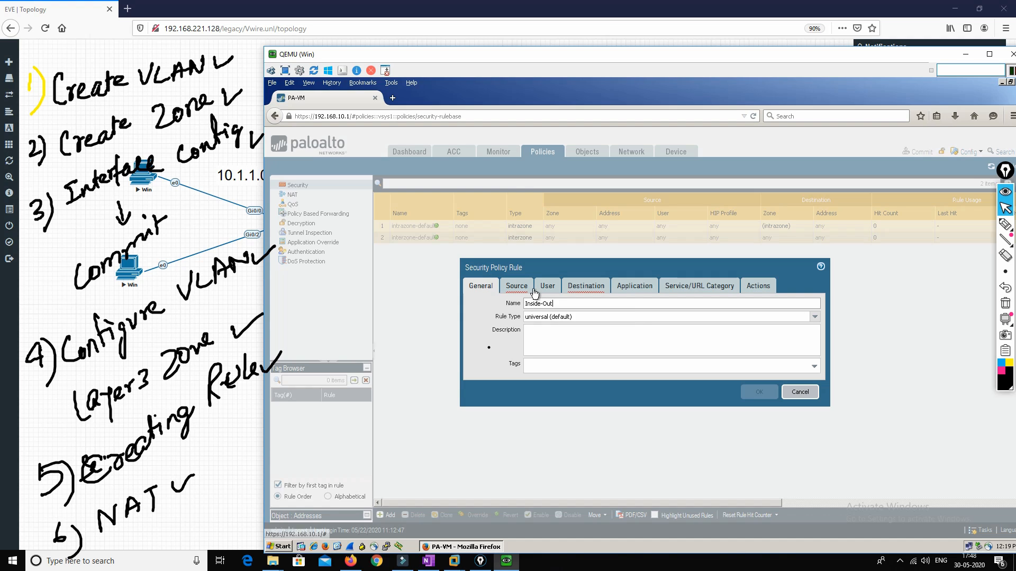
pyautogui.click(517, 286)
pyautogui.click(487, 422)
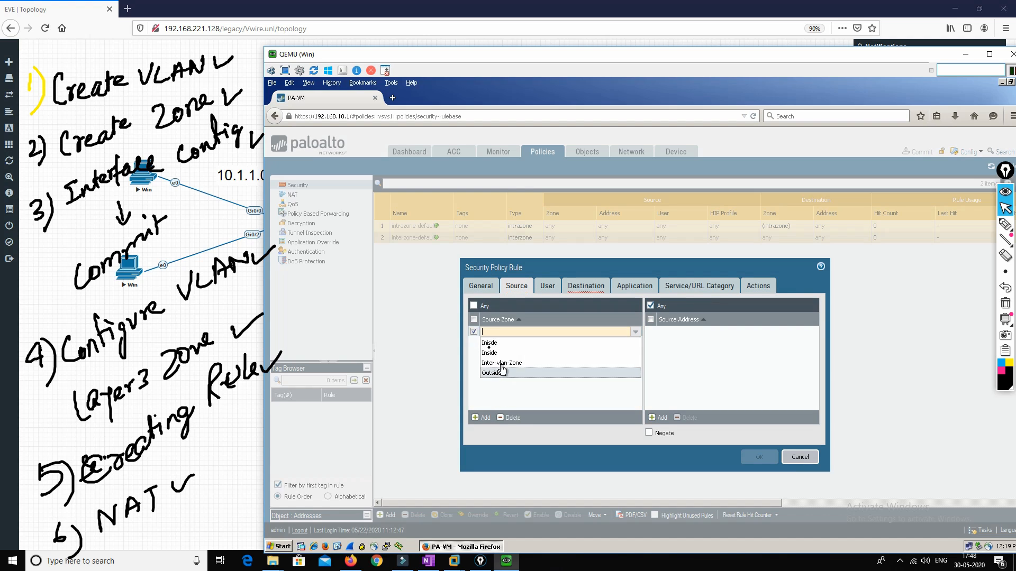
pyautogui.click(502, 365)
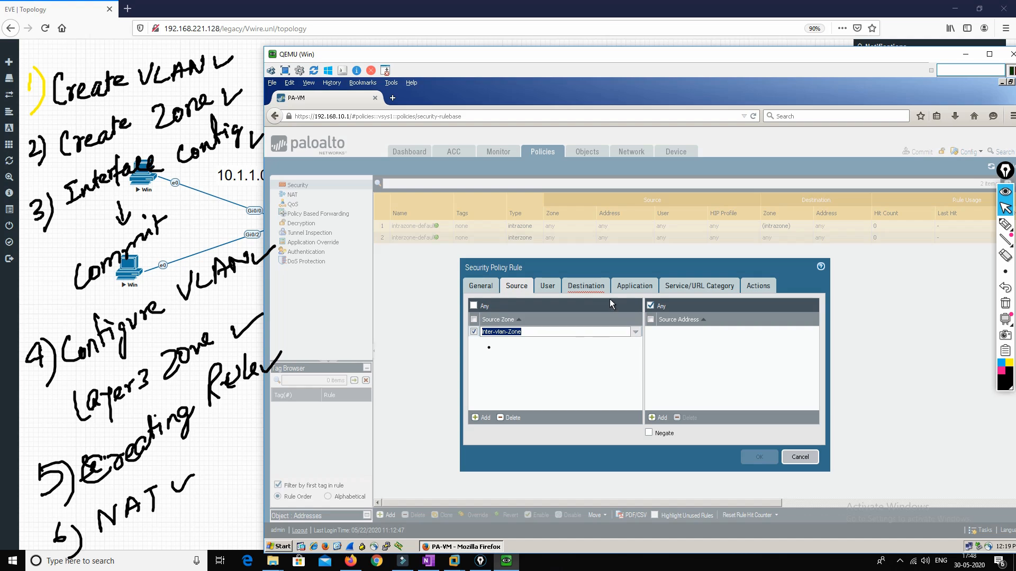
# Step: Set the Inside-Out security rule's destination zone to Outside, view its action settings and save the rule
pyautogui.click(597, 286)
pyautogui.click(490, 418)
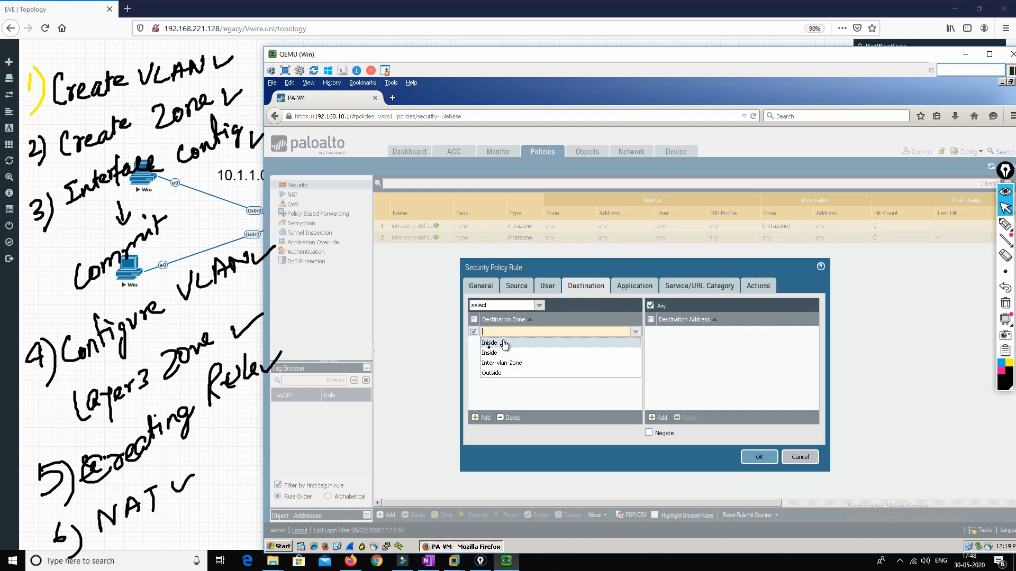
pyautogui.click(497, 373)
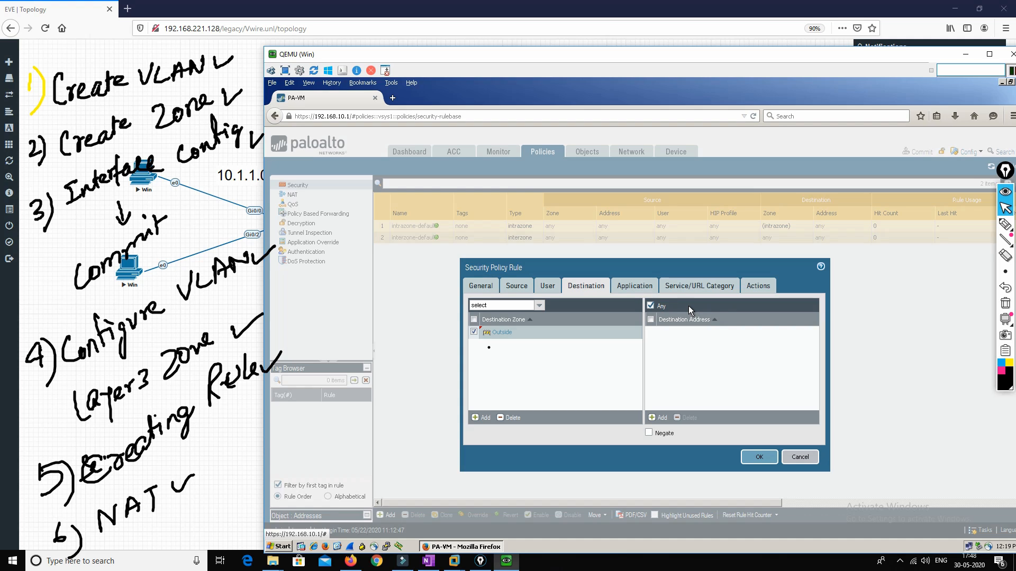
pyautogui.click(746, 287)
pyautogui.click(758, 426)
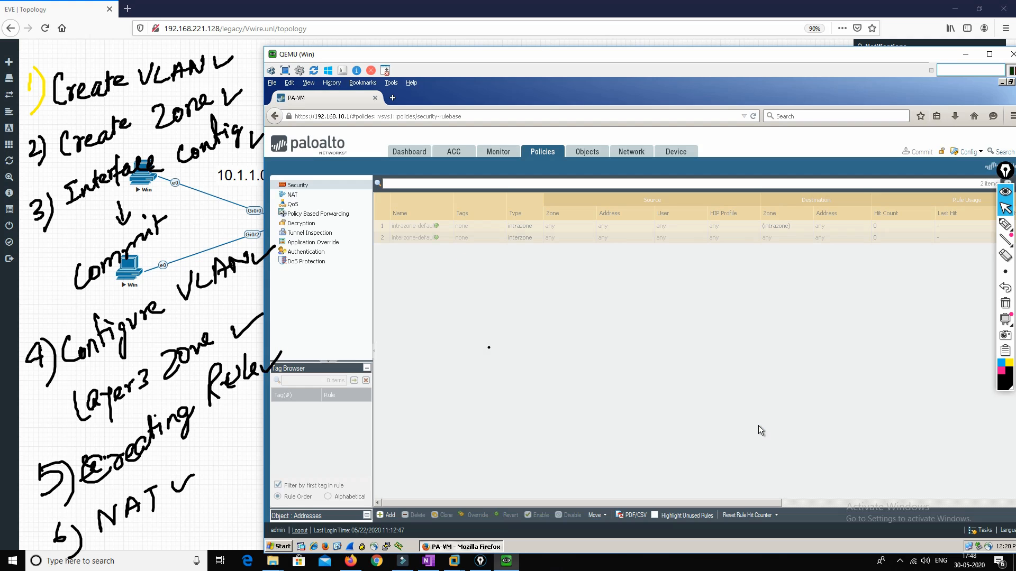
# Step: Add a NAT policy rule named Inside-out, erasing the handwritten notes from the screen
pyautogui.click(292, 194)
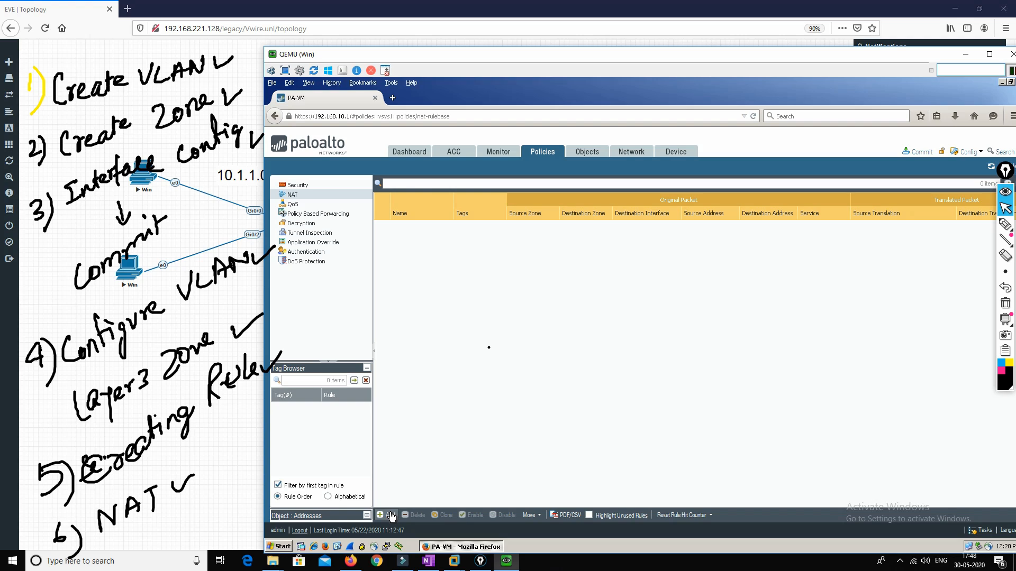
pyautogui.click(390, 515)
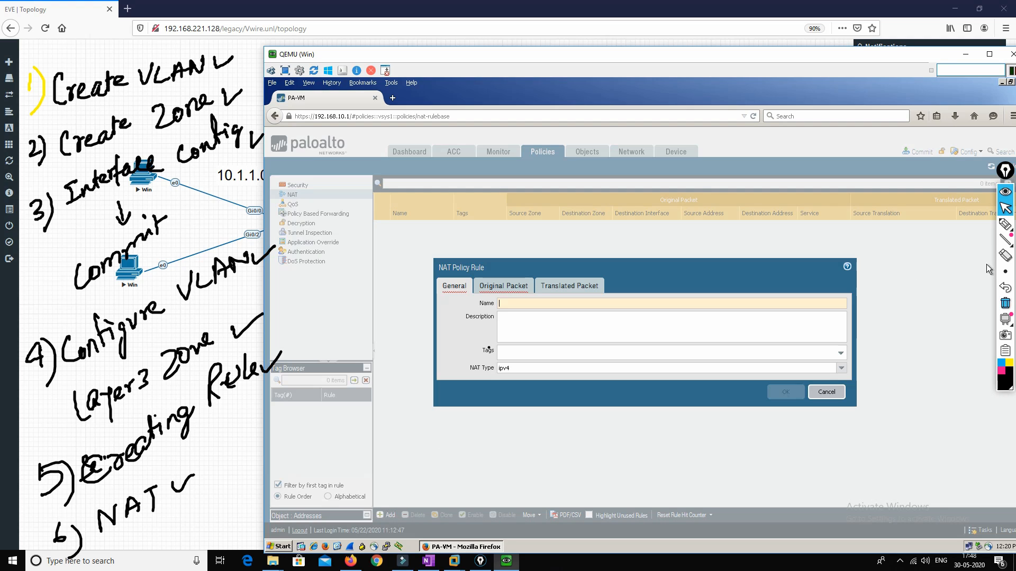
pyautogui.click(1004, 303)
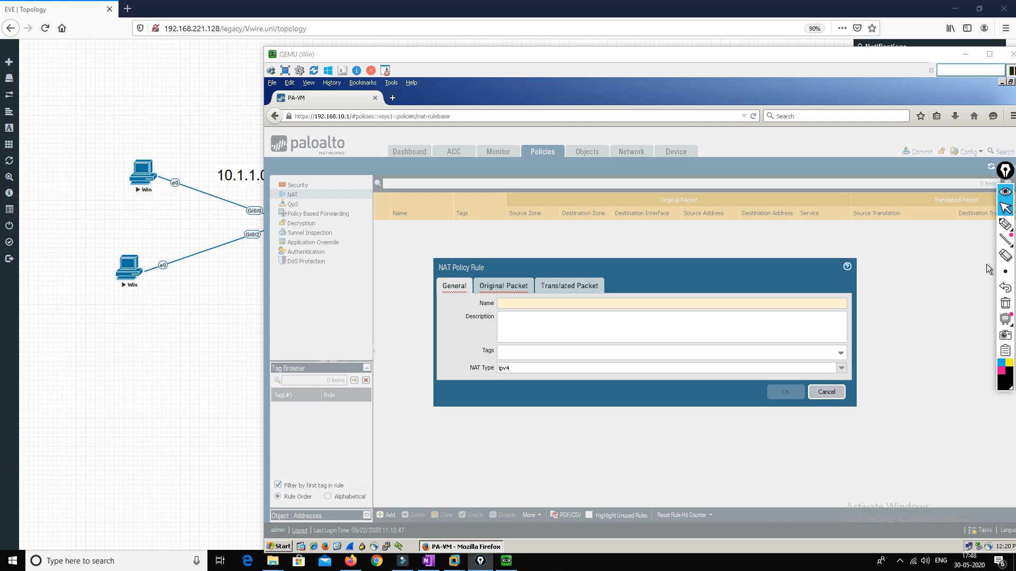
pyautogui.click(512, 304)
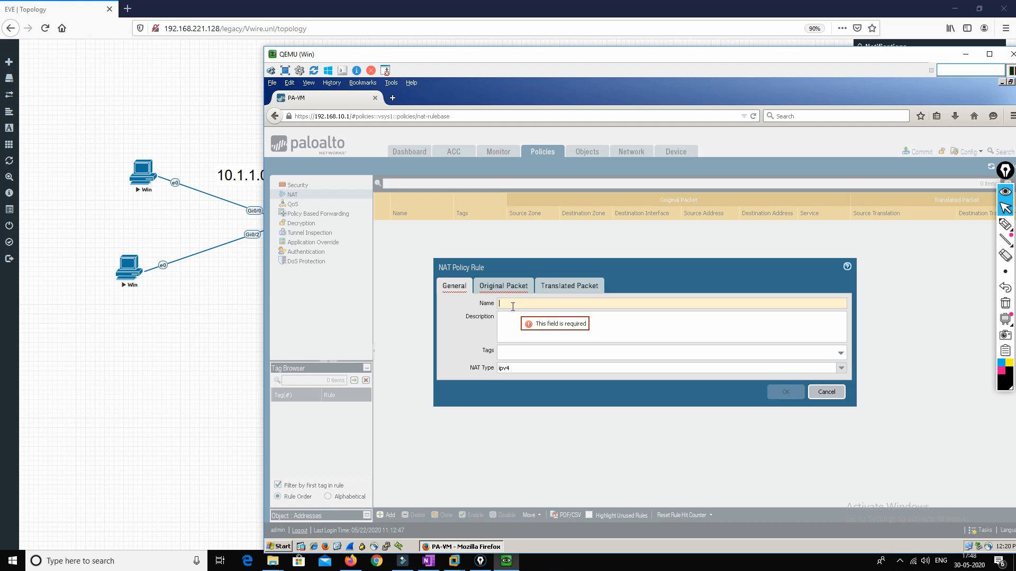
pyautogui.write('Inside-out')
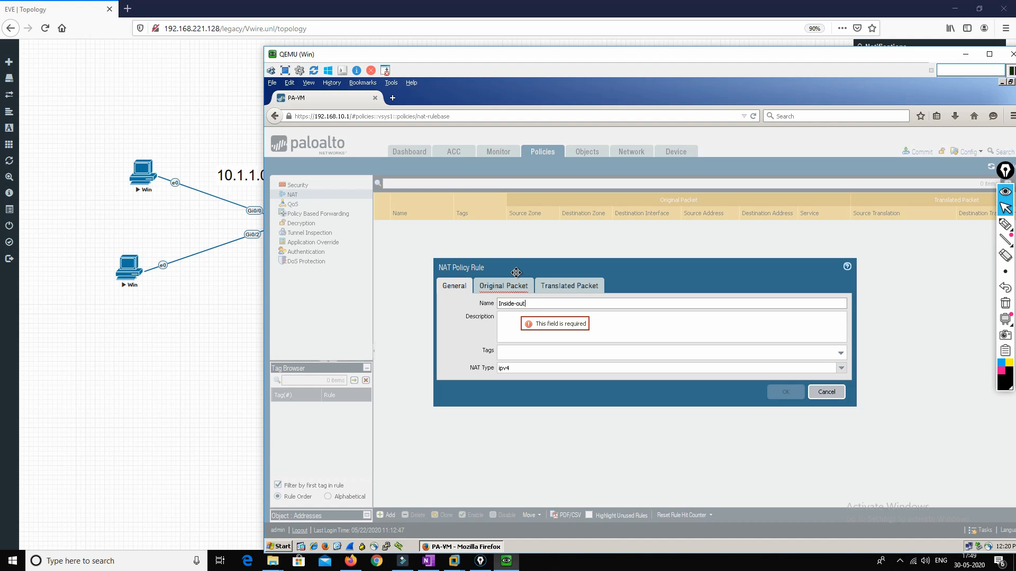
# Step: Set the NAT rule's original packet source zone to Inter-vlan-Zone and destination zone to Outside
pyautogui.click(515, 286)
pyautogui.click(458, 417)
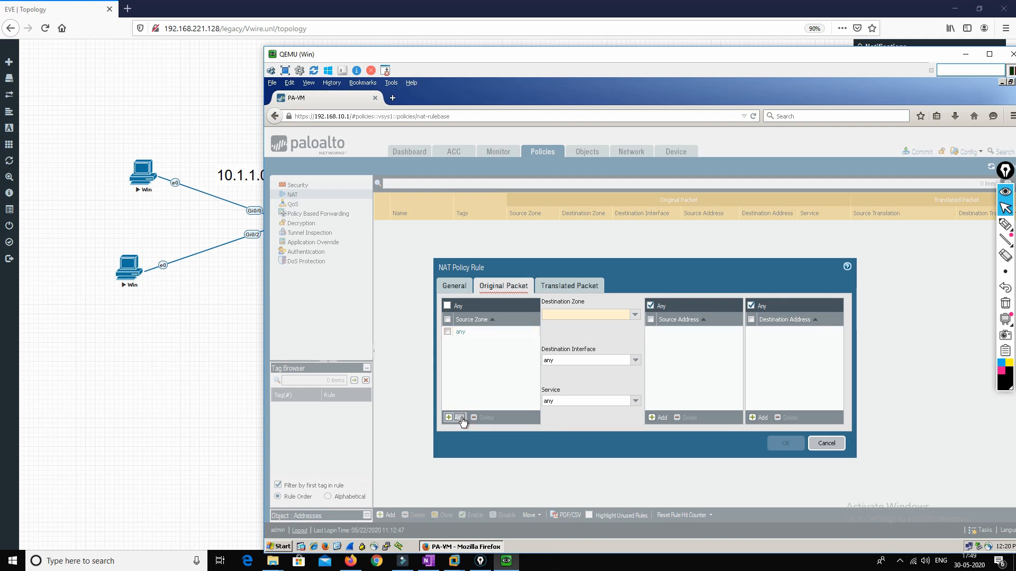
pyautogui.click(482, 353)
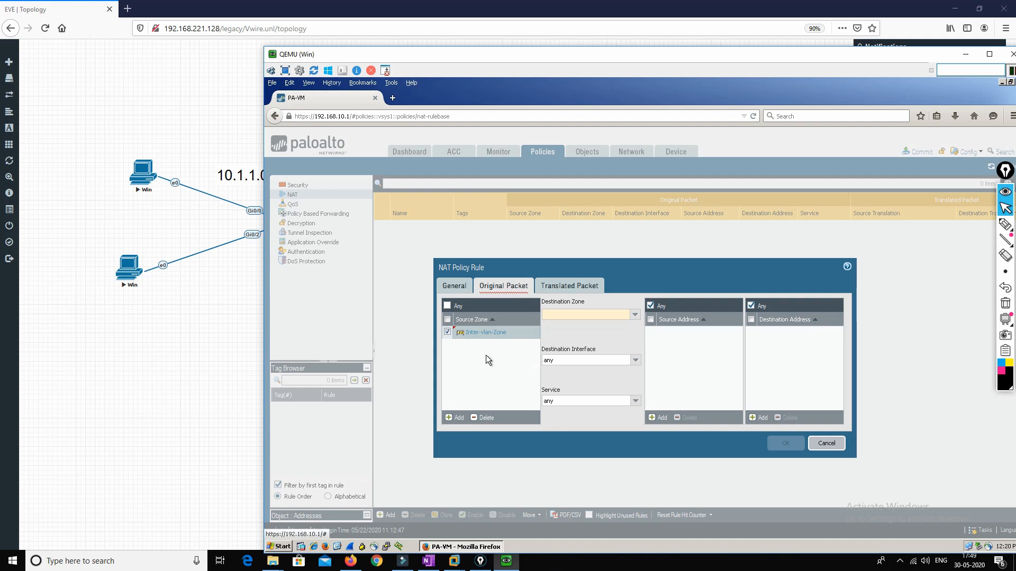
pyautogui.click(634, 314)
pyautogui.click(568, 345)
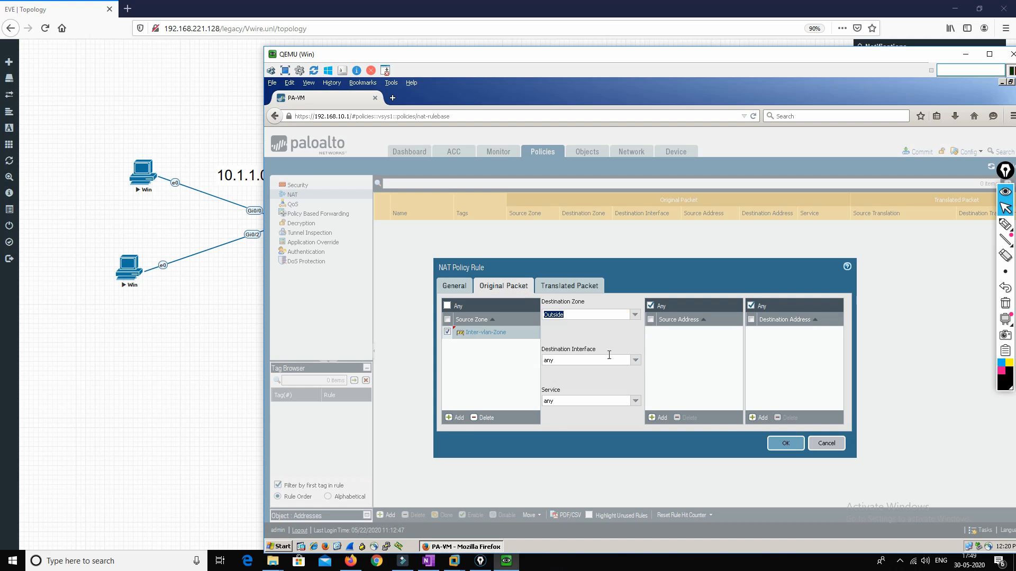
# Step: Set the NAT rule's source translation to Dynamic IP And Port using the interface address of ethernet1/2, and save the rule
pyautogui.click(589, 288)
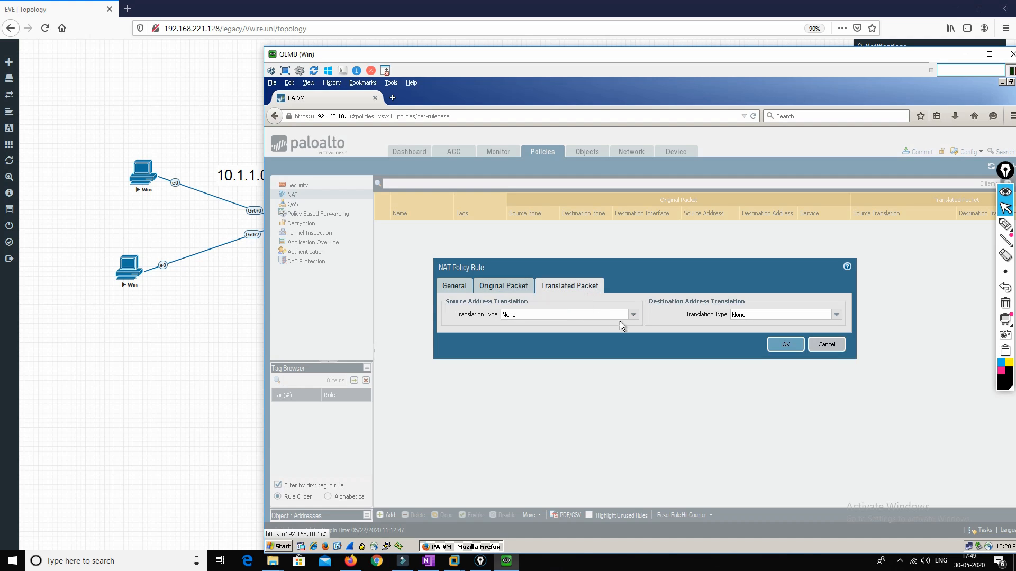
pyautogui.click(633, 315)
pyautogui.click(532, 324)
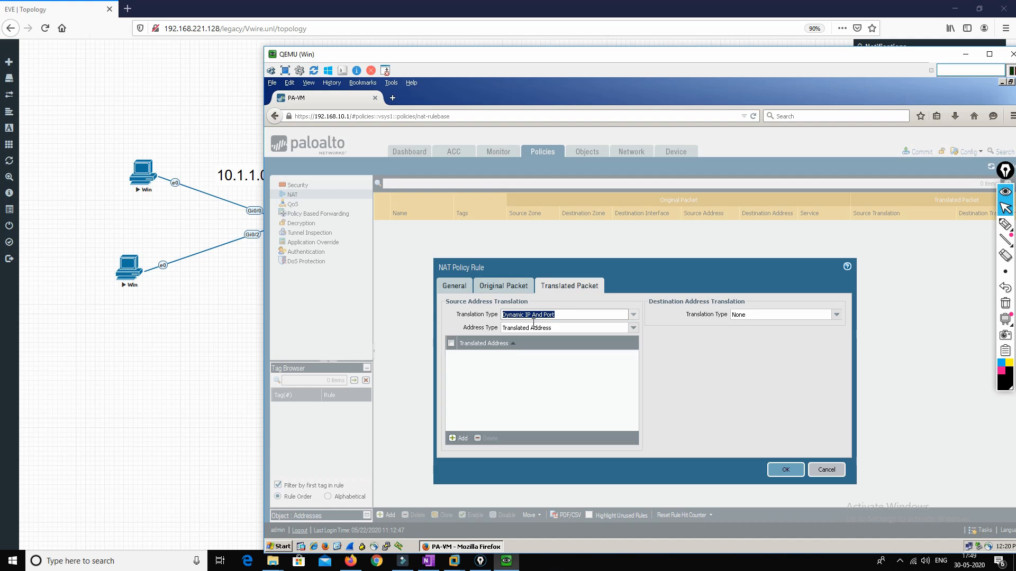
pyautogui.click(633, 328)
pyautogui.click(521, 350)
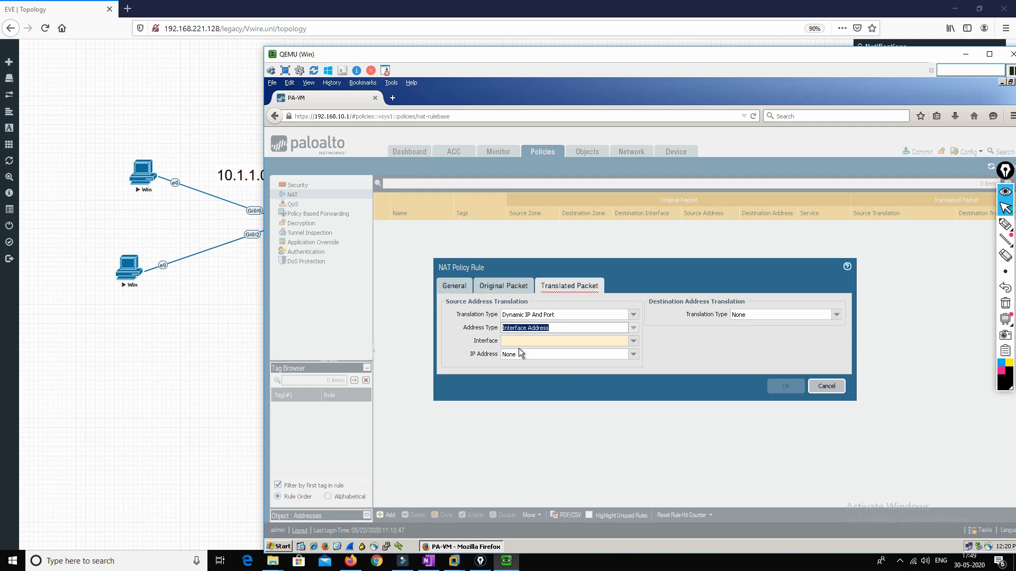
pyautogui.click(633, 341)
pyautogui.click(516, 353)
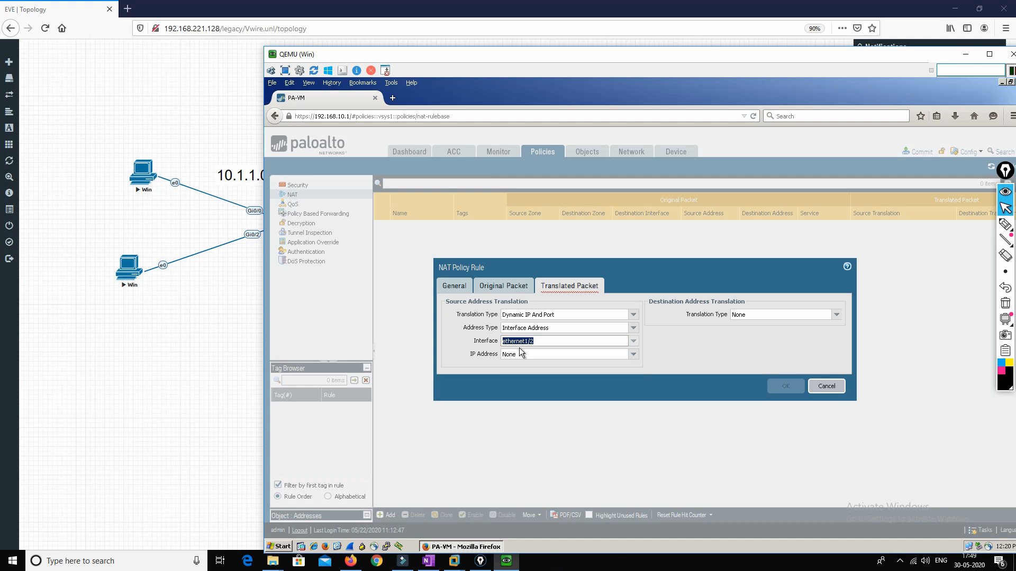
pyautogui.moveTo(484, 78); pyautogui.dragTo(668, 85)
pyautogui.click(966, 394)
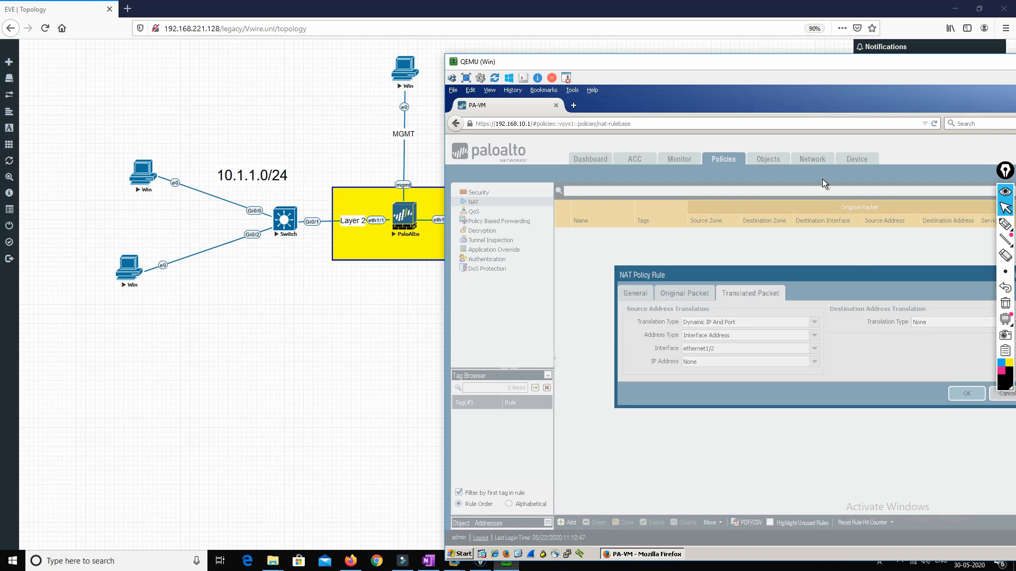
# Step: Try to commit the security and NAT rule changes and close the commit status
pyautogui.moveTo(778, 85); pyautogui.dragTo(541, 85)
pyautogui.click(863, 160)
pyautogui.click(685, 462)
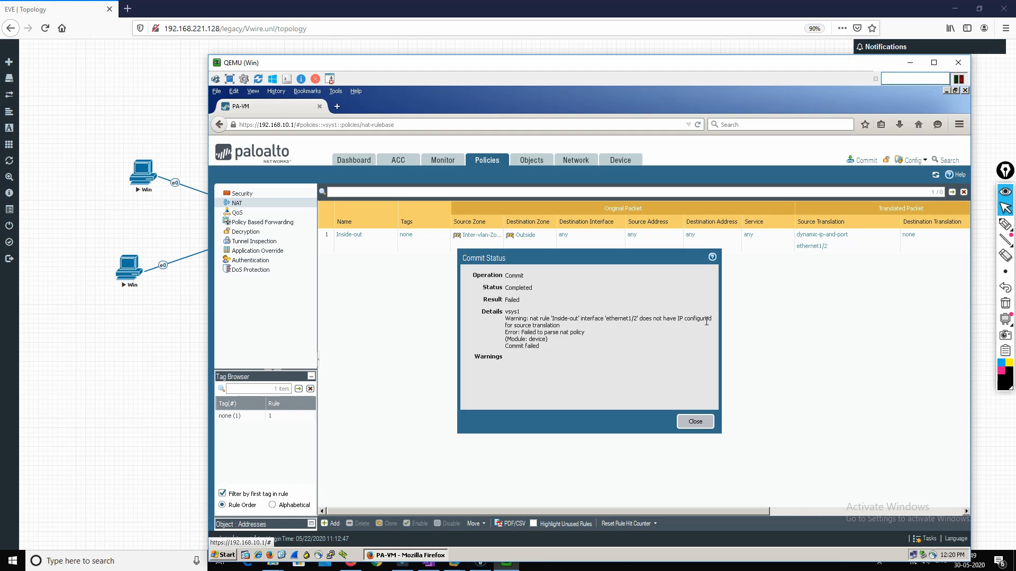
pyautogui.click(691, 422)
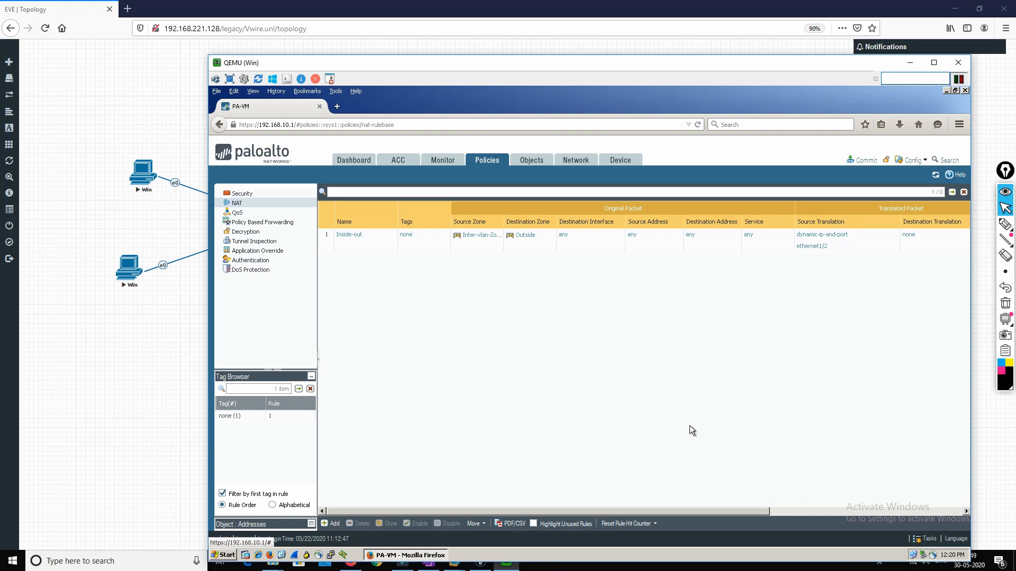
# Step: Assign the static IPv4 address 10.1.1.10/24 to VLAN interface vlan.10 and save it
pyautogui.click(575, 159)
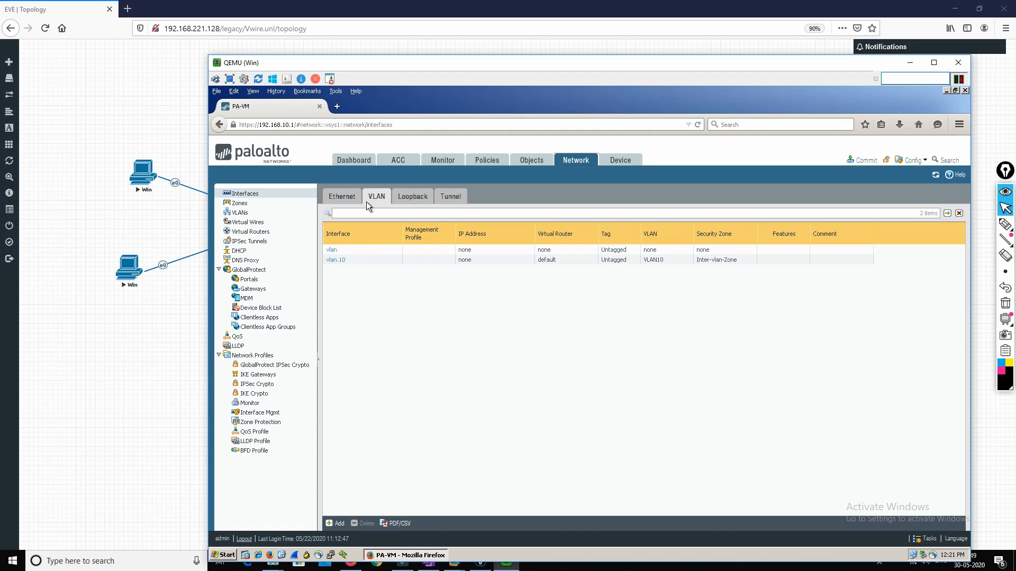
pyautogui.click(340, 262)
pyautogui.moveTo(373, 62); pyautogui.dragTo(682, 46)
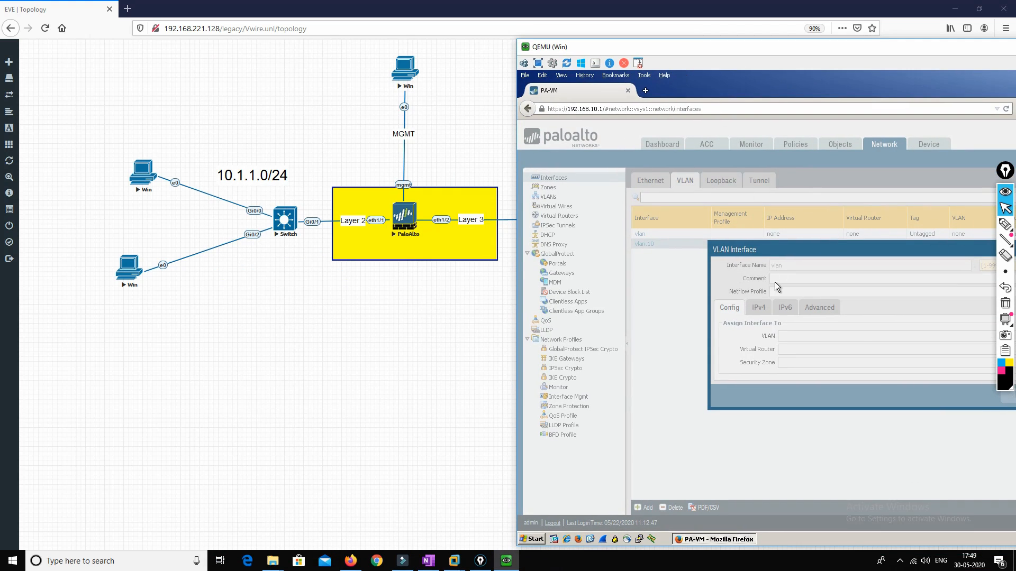
pyautogui.click(758, 309)
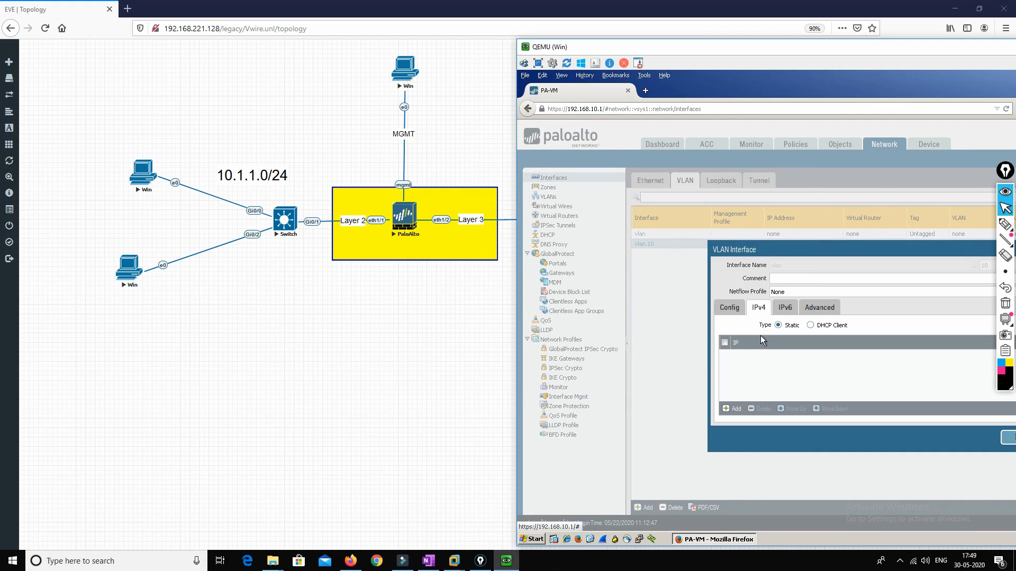
pyautogui.click(733, 409)
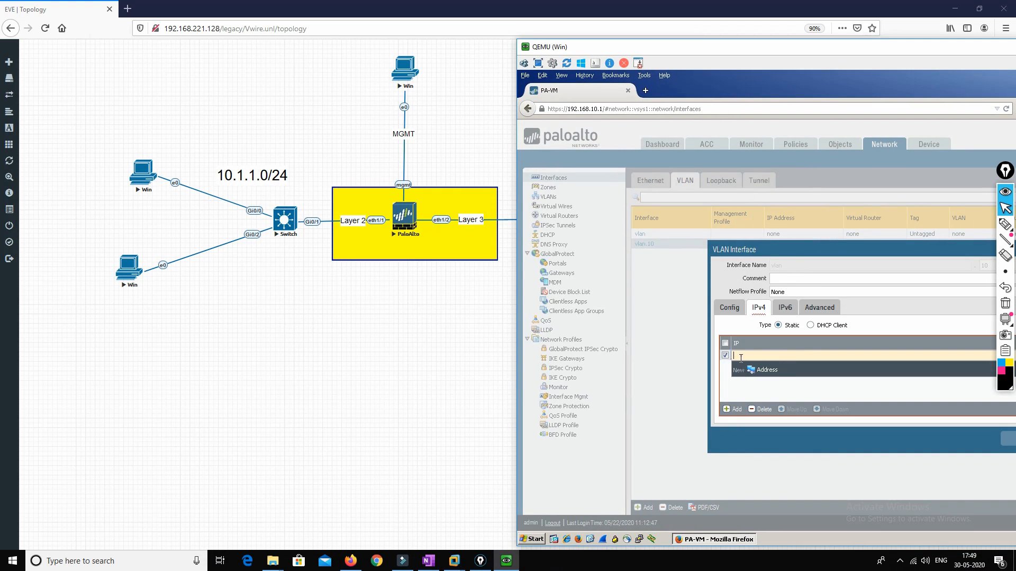
pyautogui.write('10.1.1.10/24')
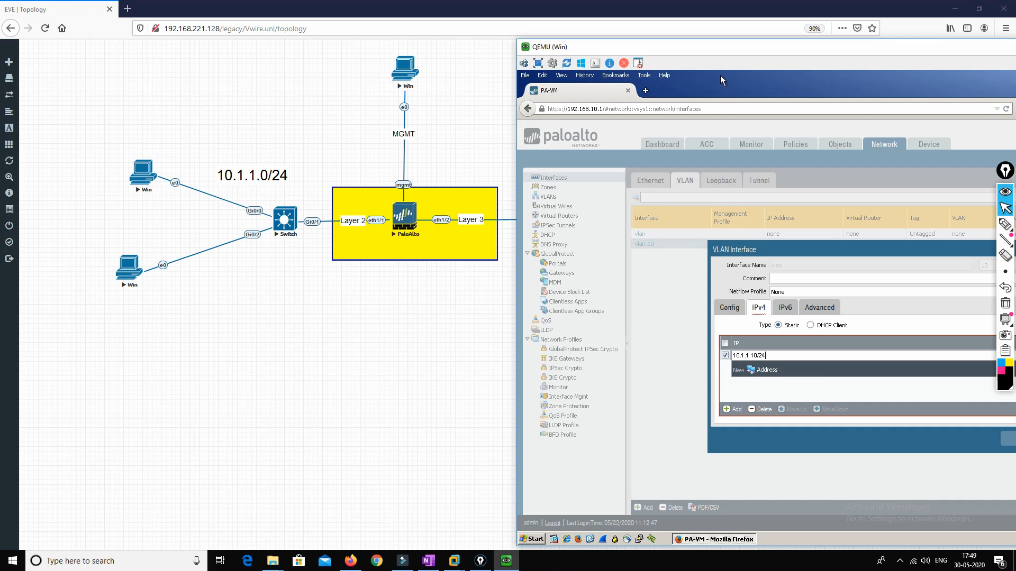
pyautogui.moveTo(719, 75); pyautogui.dragTo(589, 84)
pyautogui.click(886, 447)
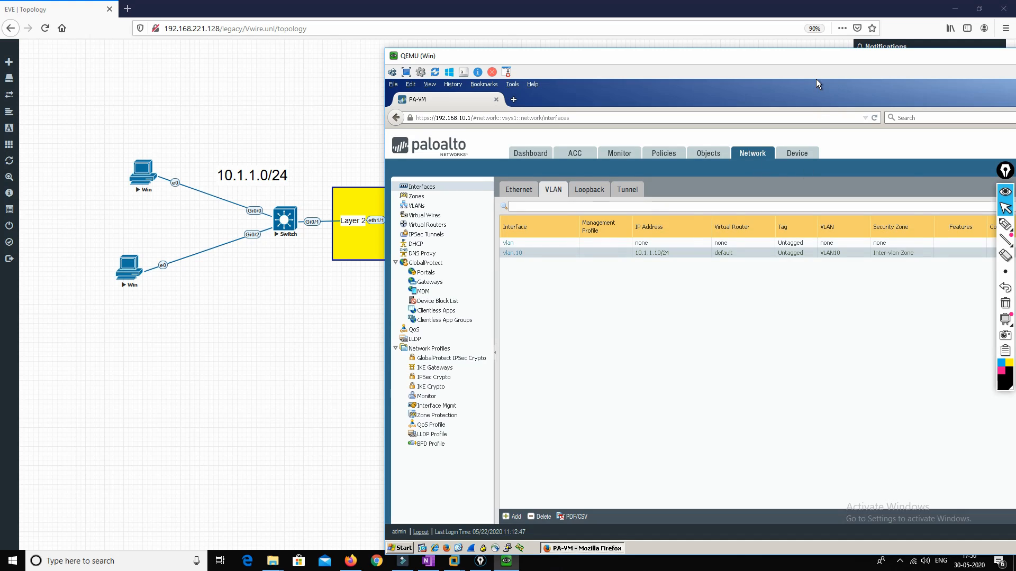
# Step: Try to commit the configuration with the vlan.10 address and close the commit status
pyautogui.moveTo(816, 55); pyautogui.dragTo(703, 69)
pyautogui.click(929, 167)
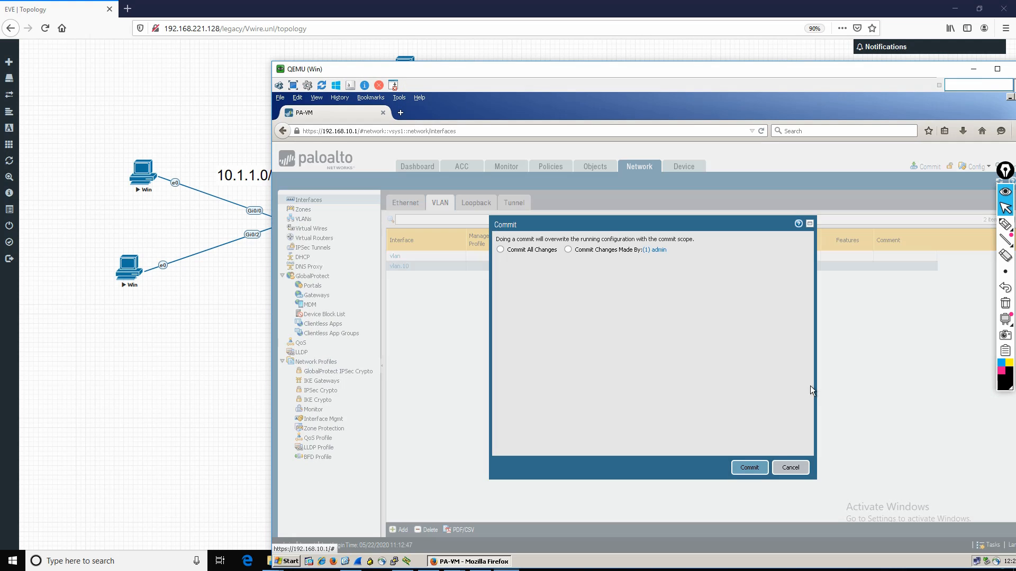
pyautogui.click(755, 465)
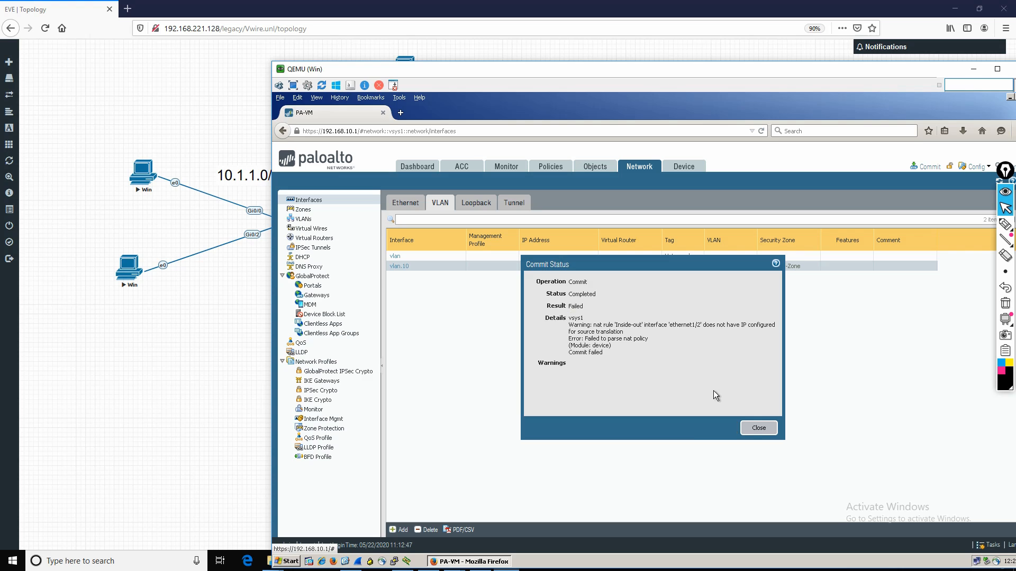
pyautogui.click(756, 428)
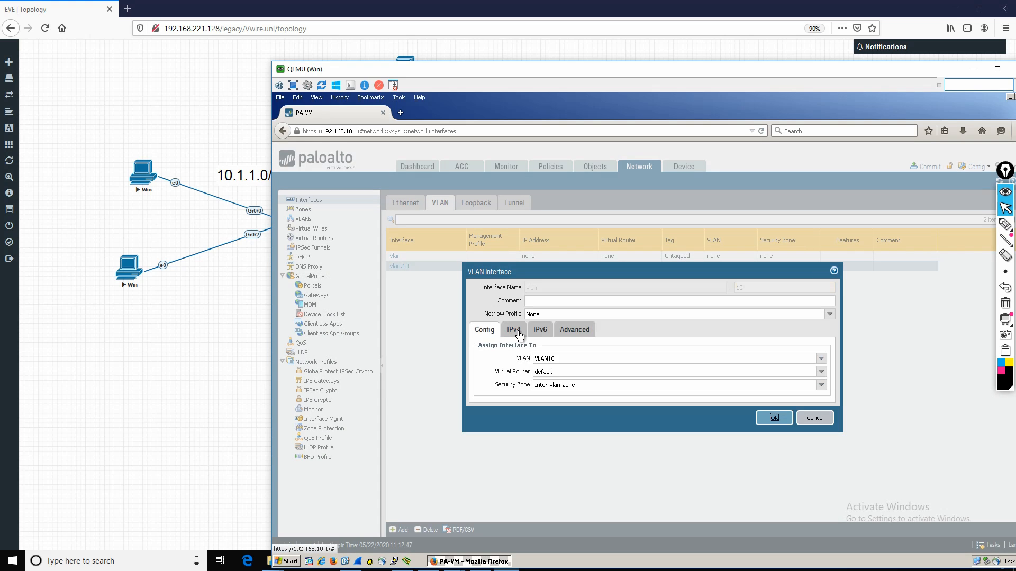
# Step: Check vlan.10's IPv4 configuration and review the NAT rule's zones and source translation
pyautogui.click(518, 335)
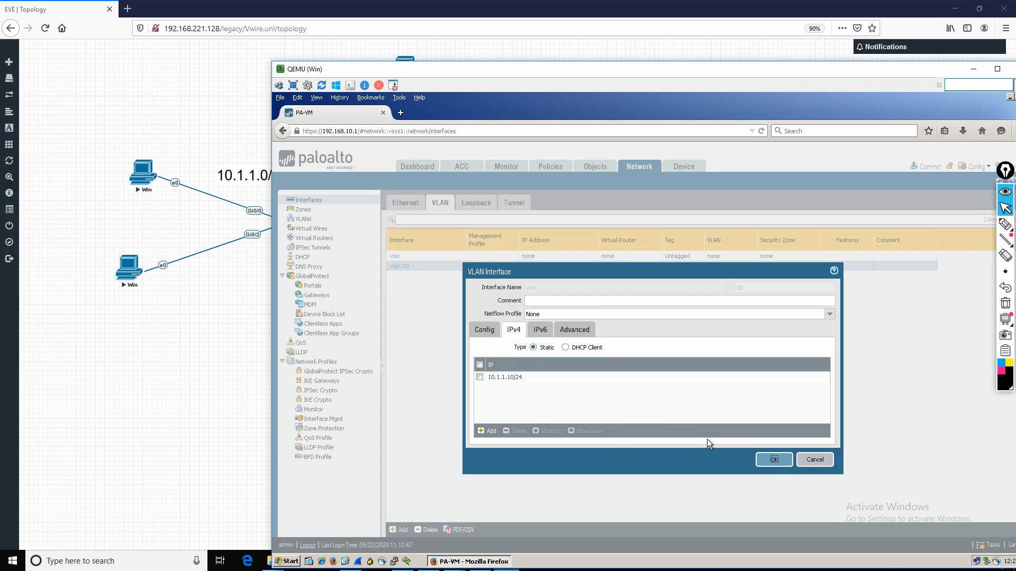
pyautogui.click(771, 462)
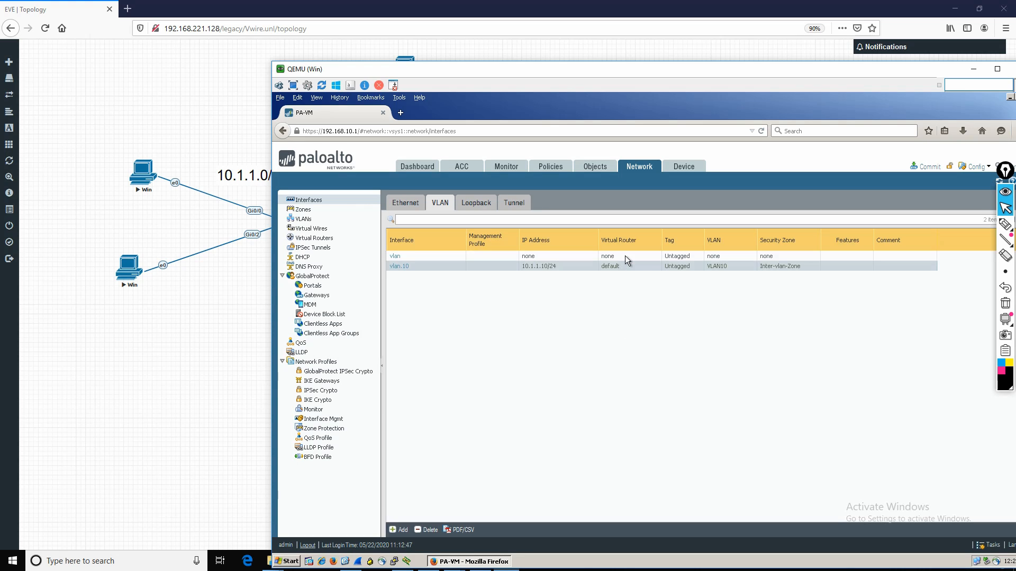
pyautogui.click(550, 167)
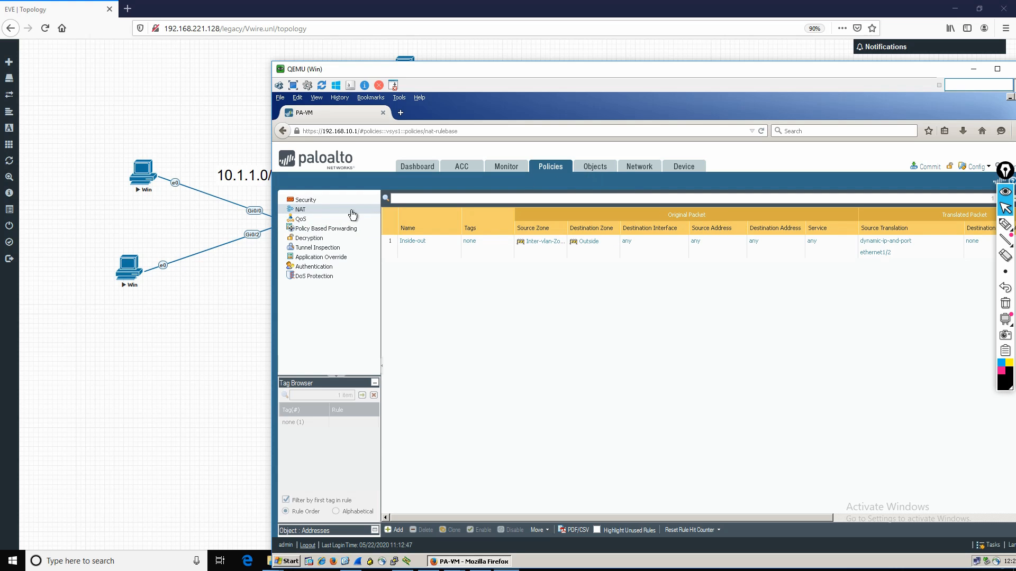
pyautogui.click(632, 168)
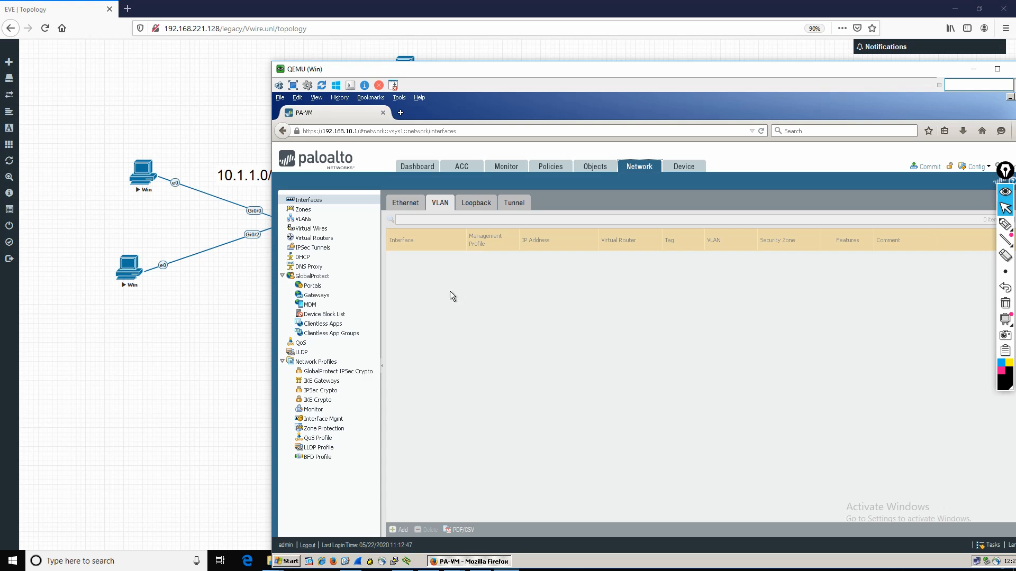
# Step: Set the outside interface ethernet1/2 to obtain its IPv4 address as a DHCP Client and save it
pyautogui.click(407, 203)
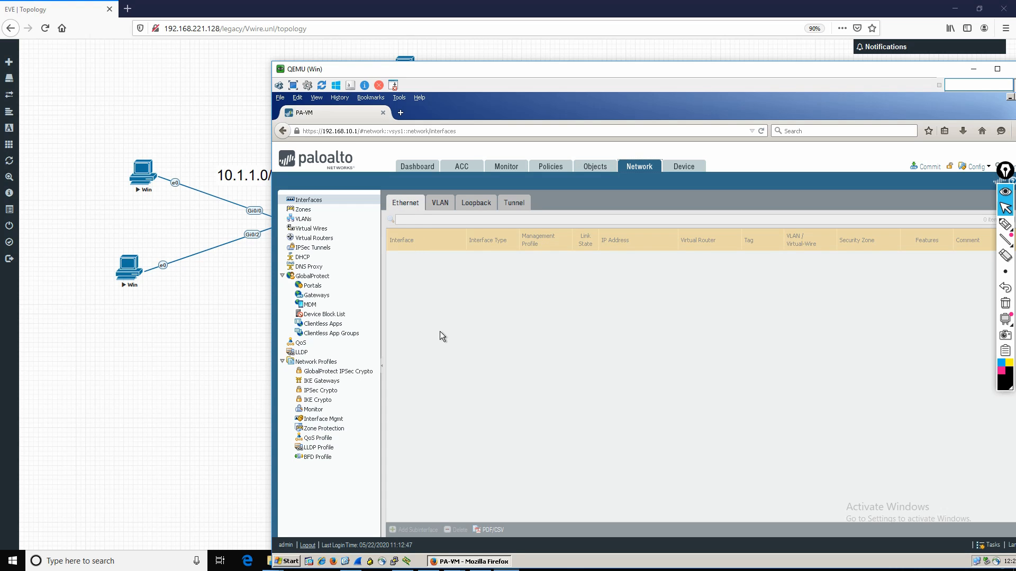
pyautogui.moveTo(476, 92); pyautogui.dragTo(543, 84)
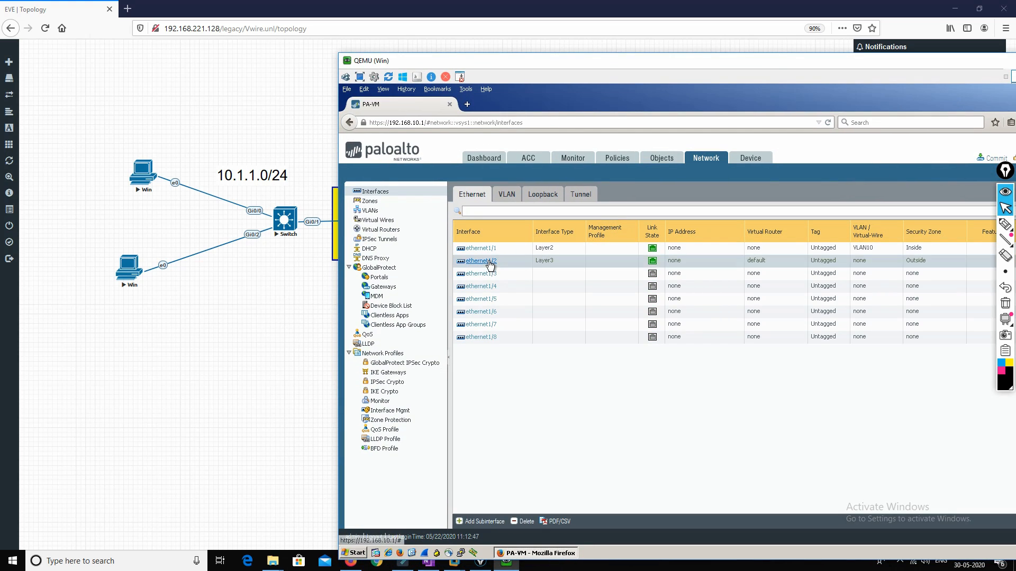
pyautogui.click(488, 262)
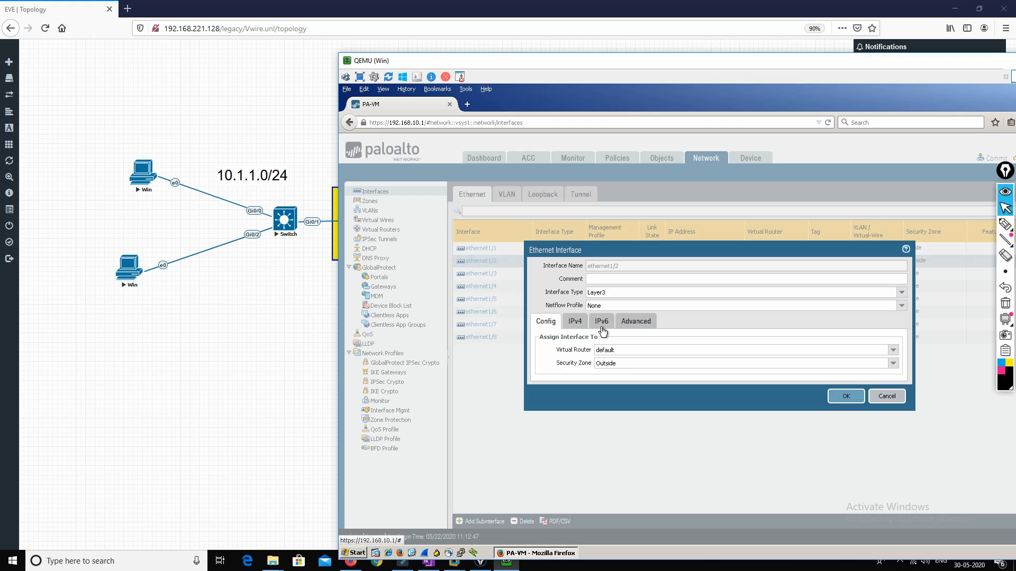
pyautogui.click(575, 322)
pyautogui.click(660, 339)
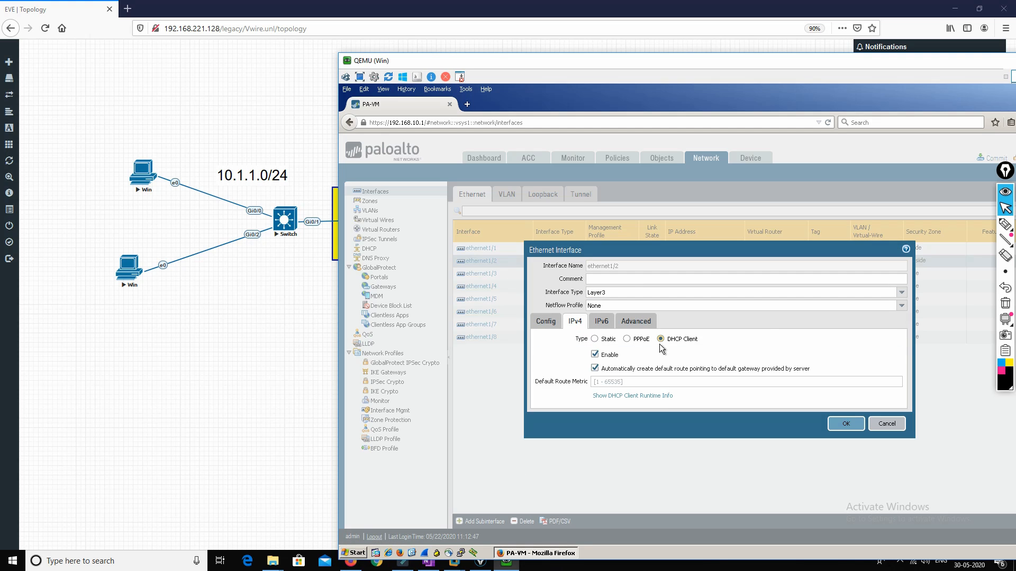
pyautogui.click(843, 422)
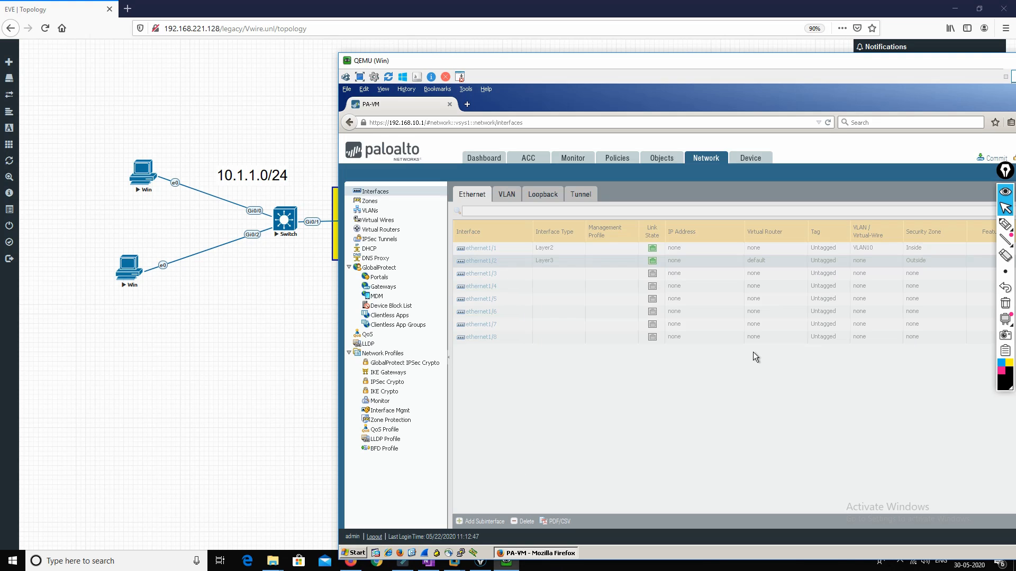
# Step: Commit the firewall configuration with the DHCP setting on ethernet1/2 and close the commit status
pyautogui.moveTo(821, 62); pyautogui.dragTo(737, 66)
pyautogui.click(909, 163)
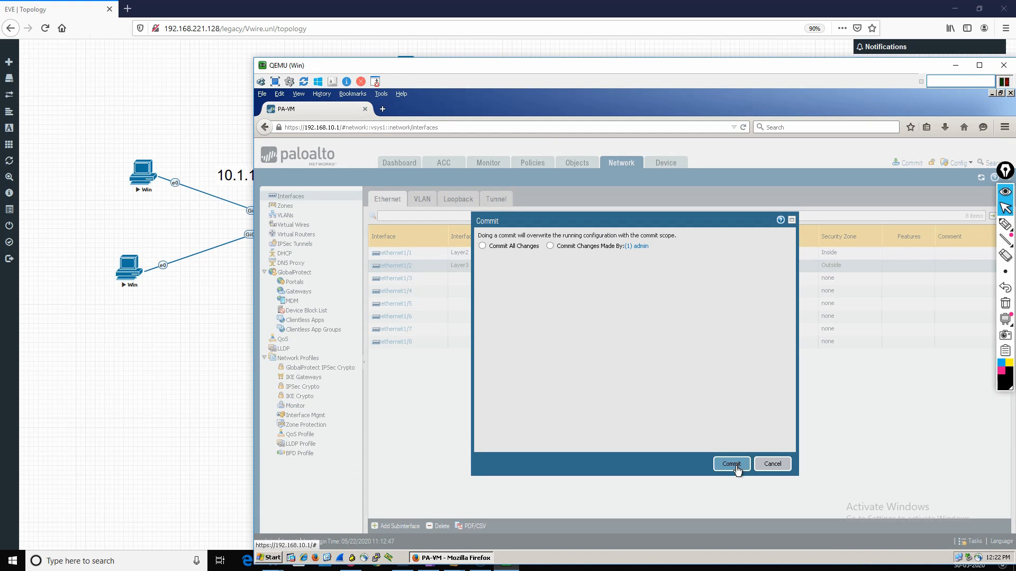
pyautogui.click(734, 464)
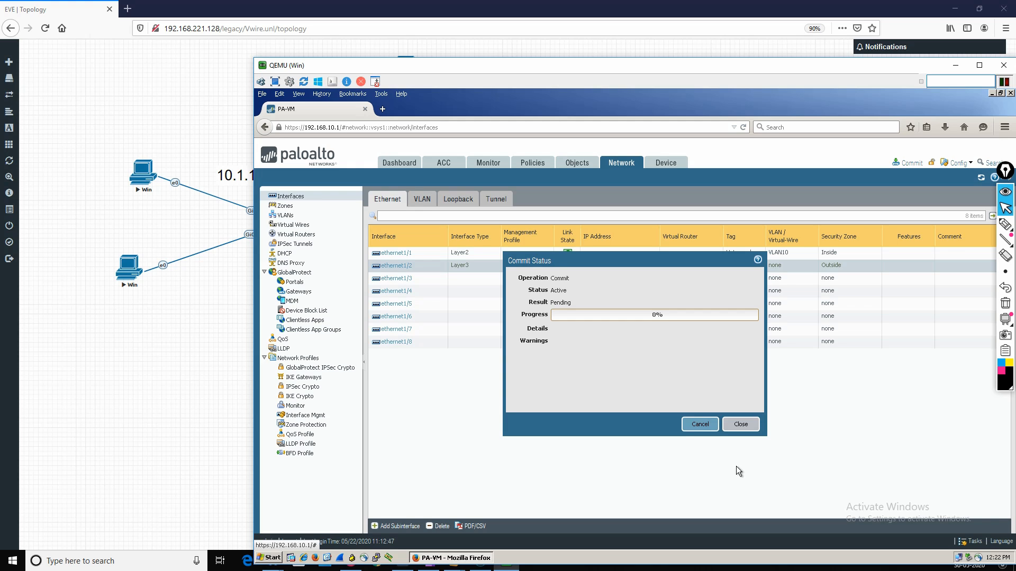
pyautogui.moveTo(580, 94); pyautogui.dragTo(789, 389)
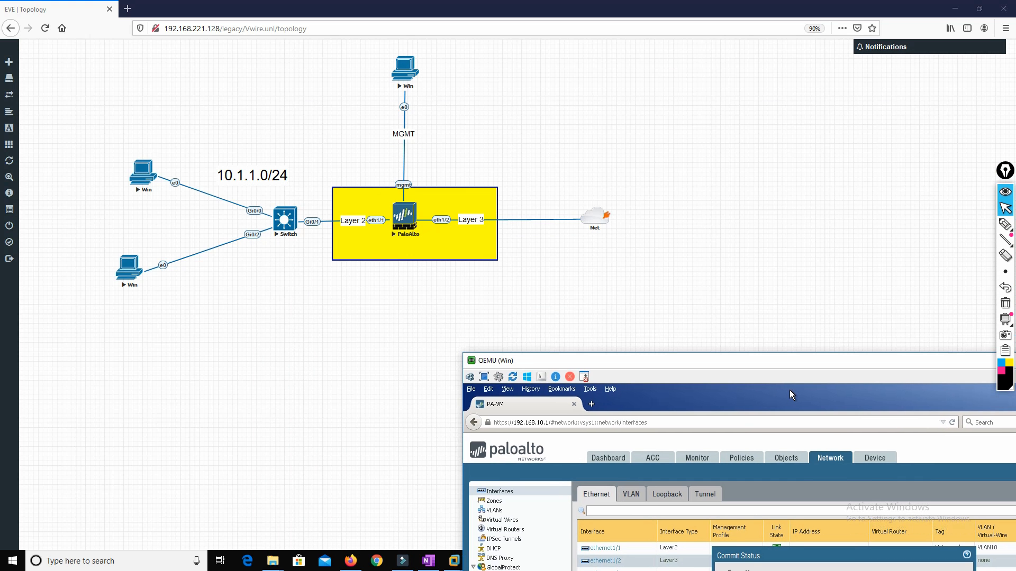
pyautogui.moveTo(633, 383); pyautogui.dragTo(532, 324)
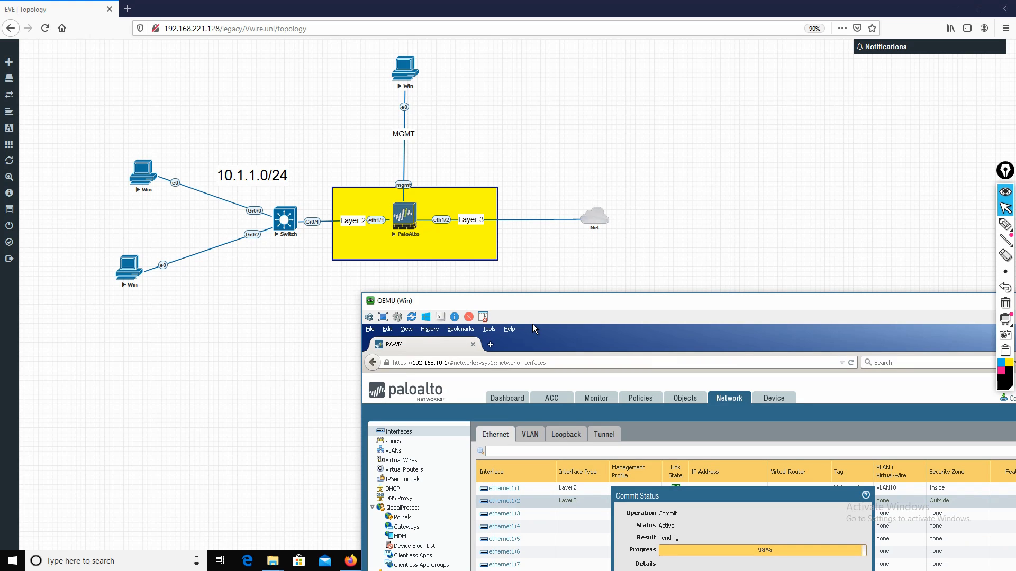
pyautogui.moveTo(532, 324); pyautogui.dragTo(387, 83)
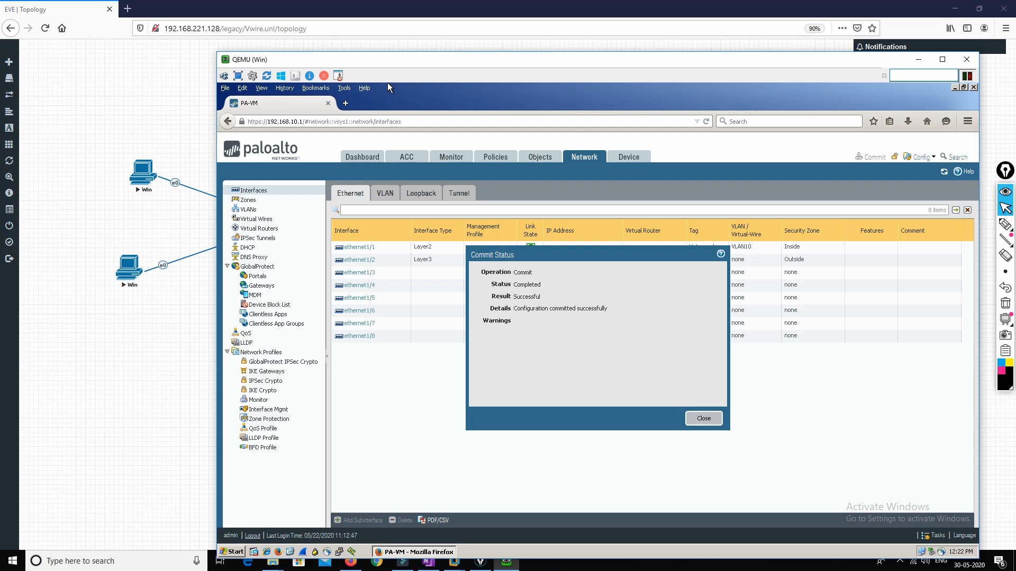
pyautogui.click(704, 419)
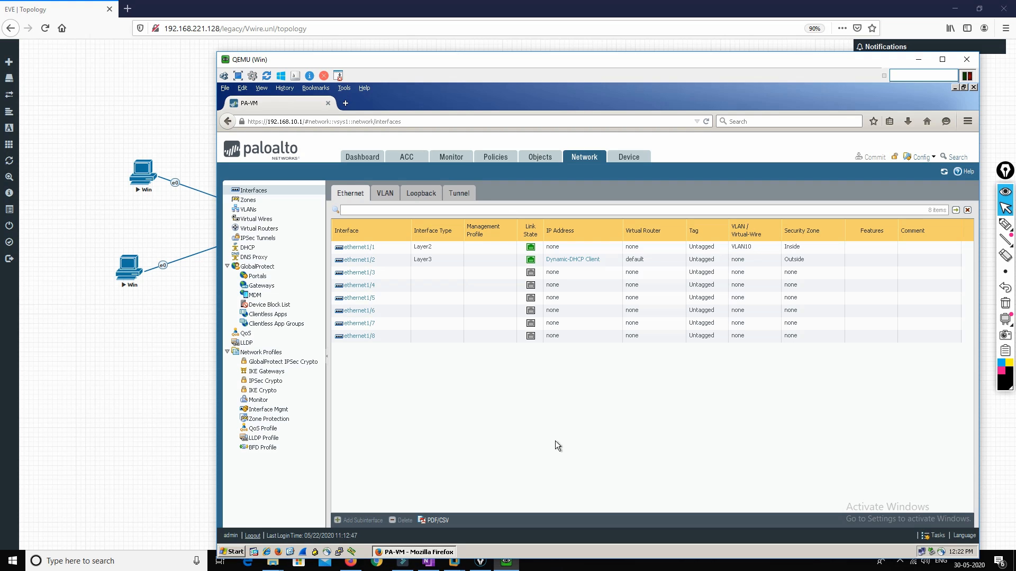
# Step: Display the firewall's VLAN interfaces and uncover the inside PCs on the EVE topology
pyautogui.moveTo(465, 82); pyautogui.dragTo(386, 51)
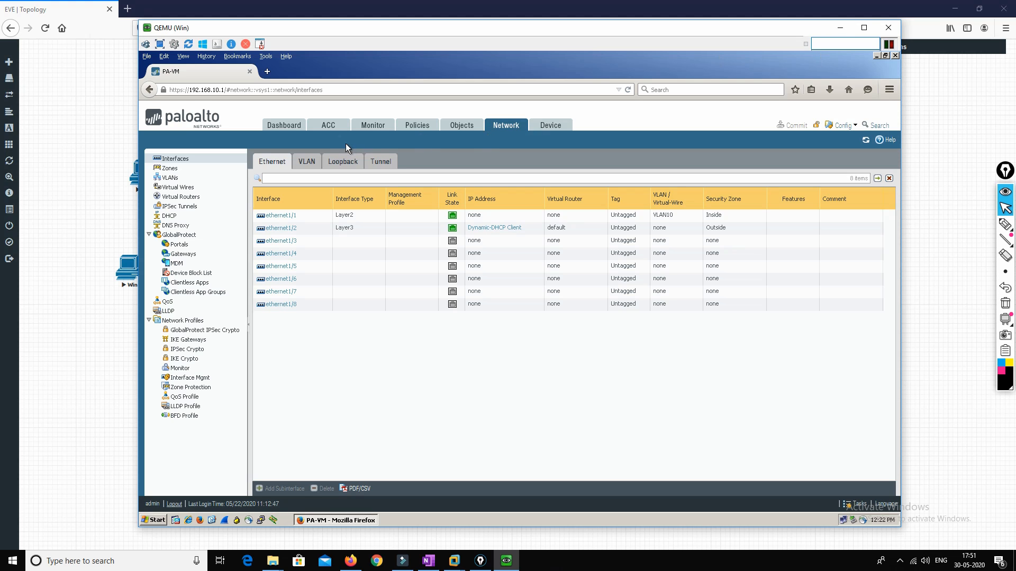
pyautogui.click(307, 161)
pyautogui.moveTo(357, 51); pyautogui.dragTo(716, 90)
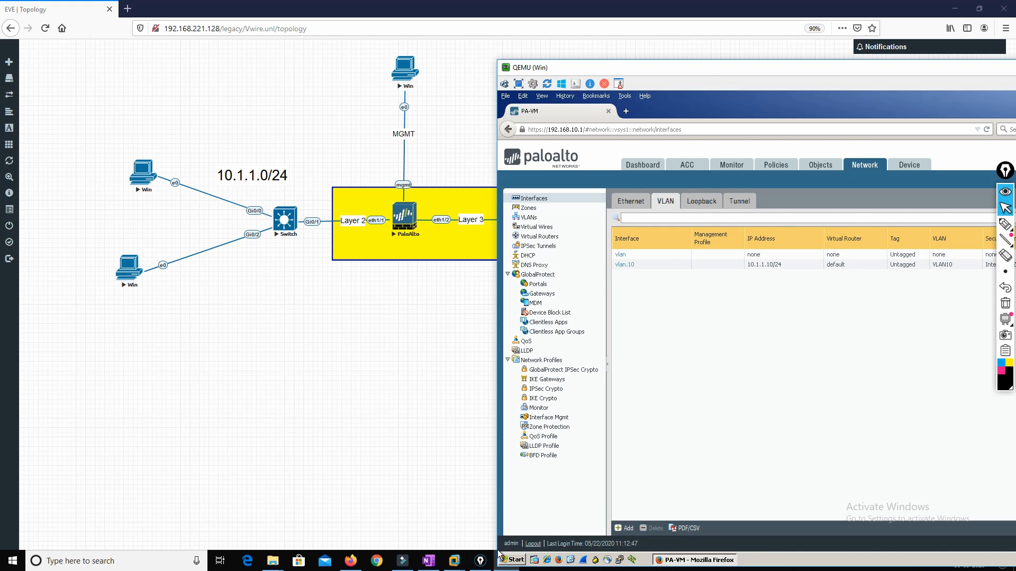
# Step: Open the upper inside Windows PC's console and compare its IP address and default gateway with the vlan.10 interface address
pyautogui.click(143, 172)
pyautogui.press('Return')
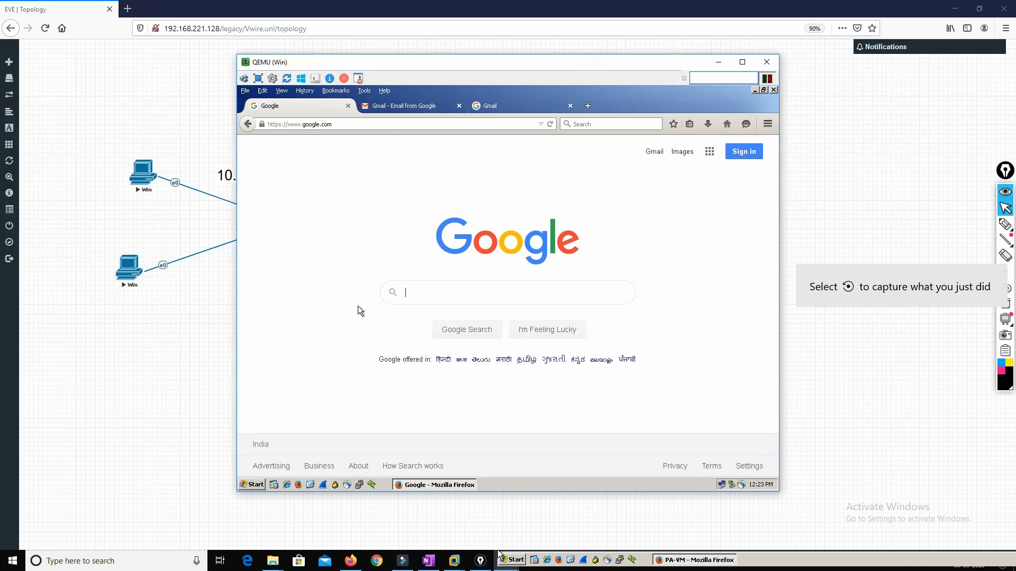
pyautogui.doubleClick(723, 484)
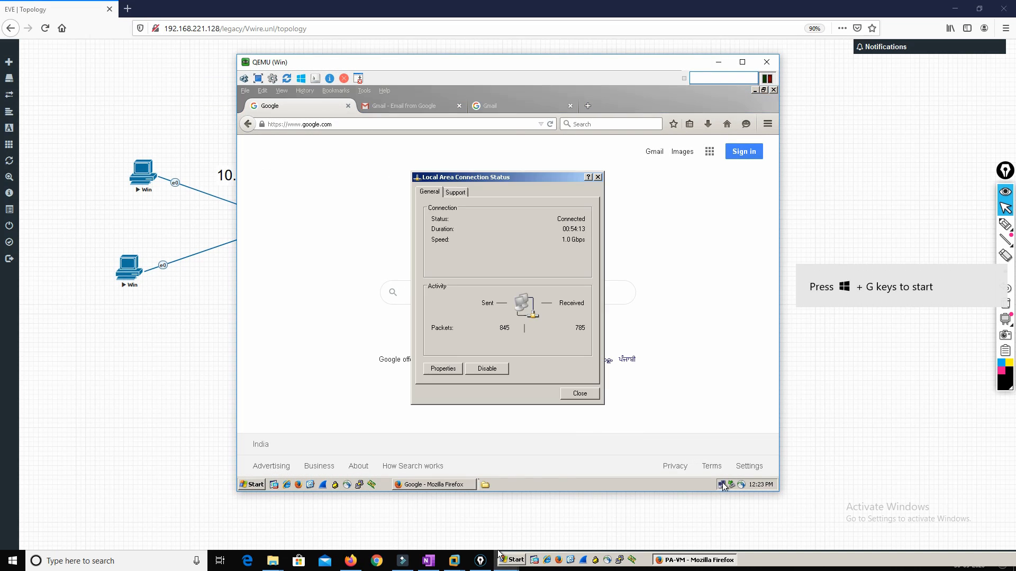
pyautogui.click(455, 194)
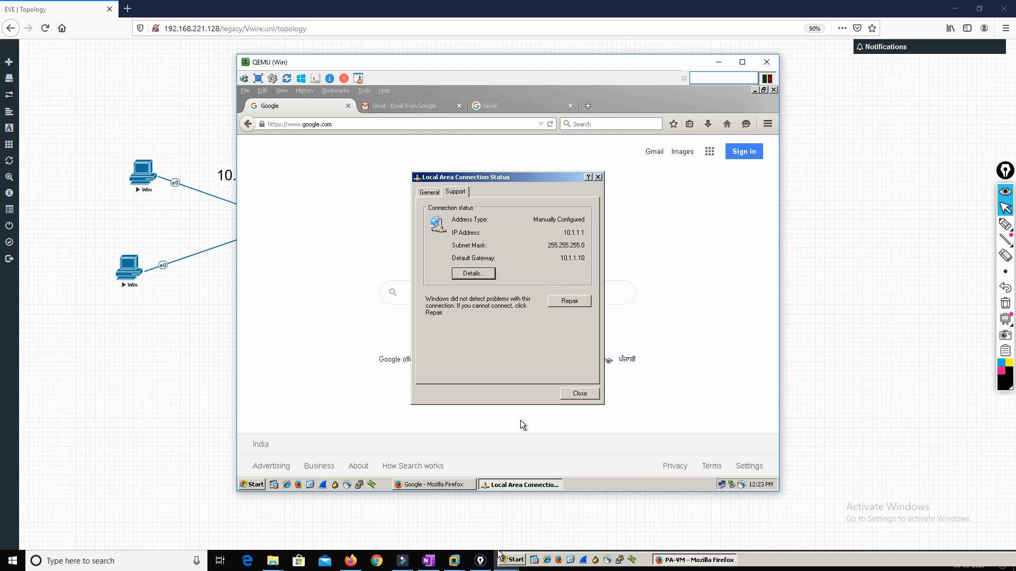
pyautogui.moveTo(540, 84); pyautogui.dragTo(414, 75)
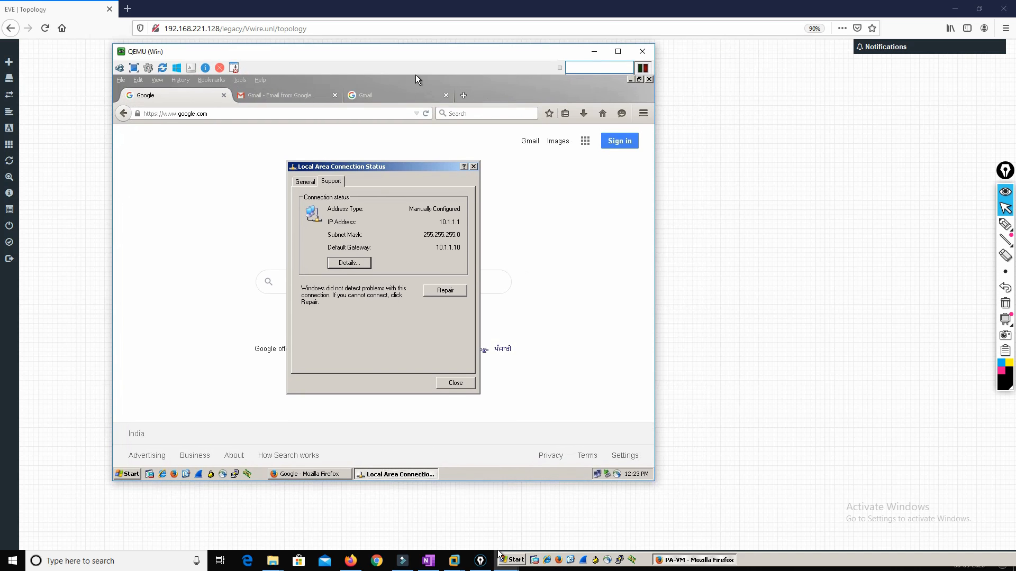
pyautogui.click(497, 553)
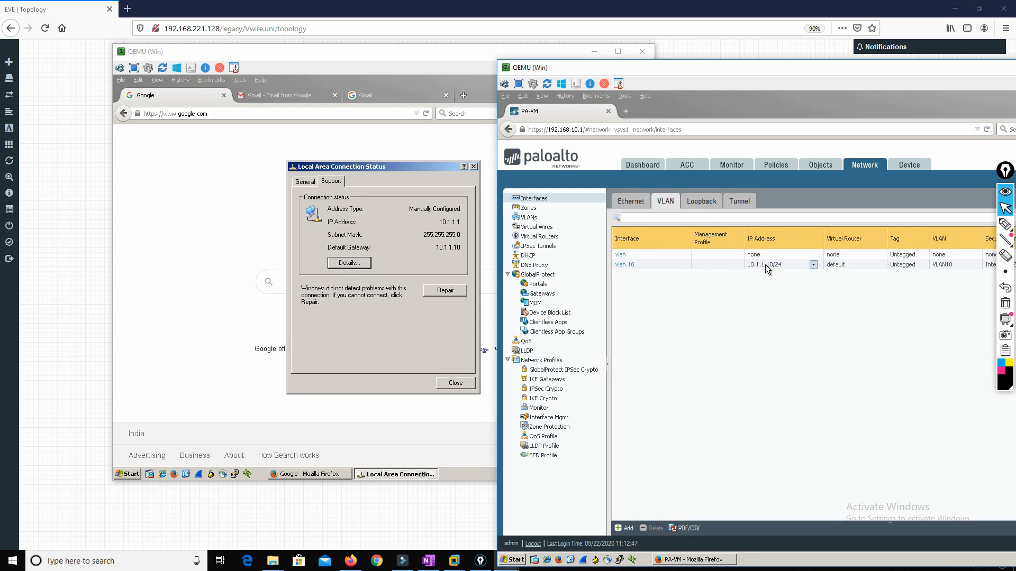
pyautogui.click(497, 335)
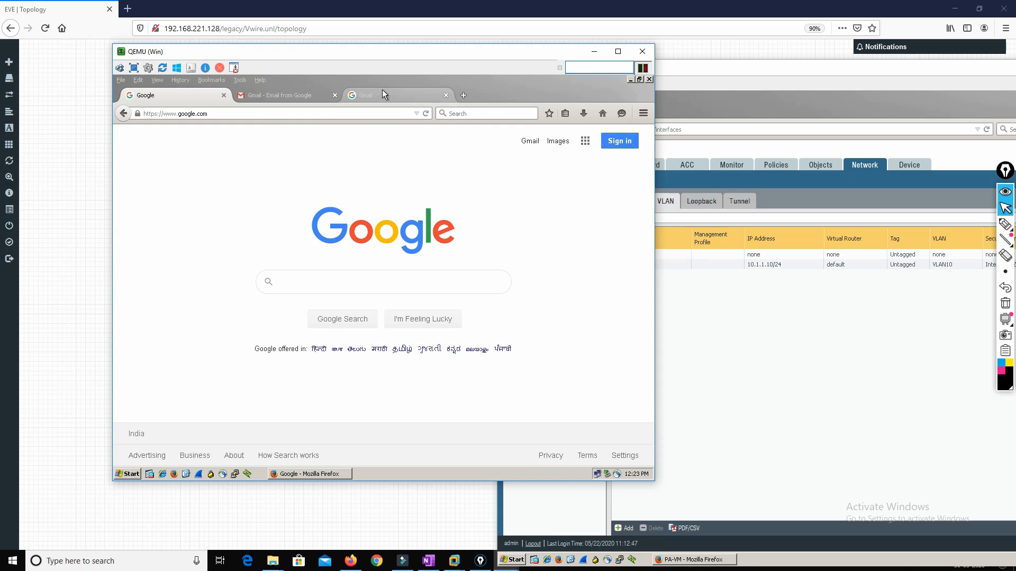
pyautogui.click(464, 96)
pyautogui.click(343, 112)
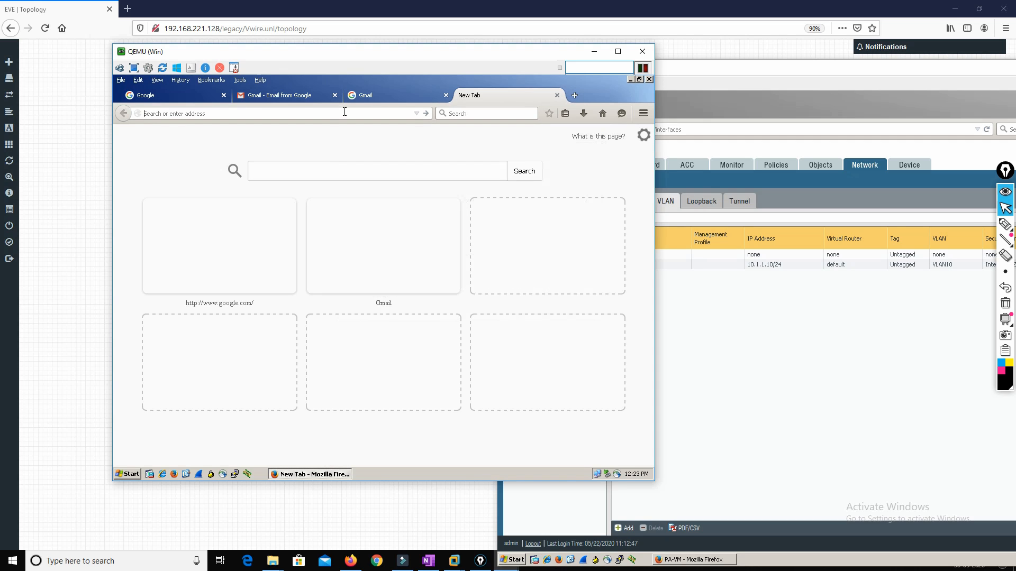
pyautogui.write('www.g')
pyautogui.press('Return')
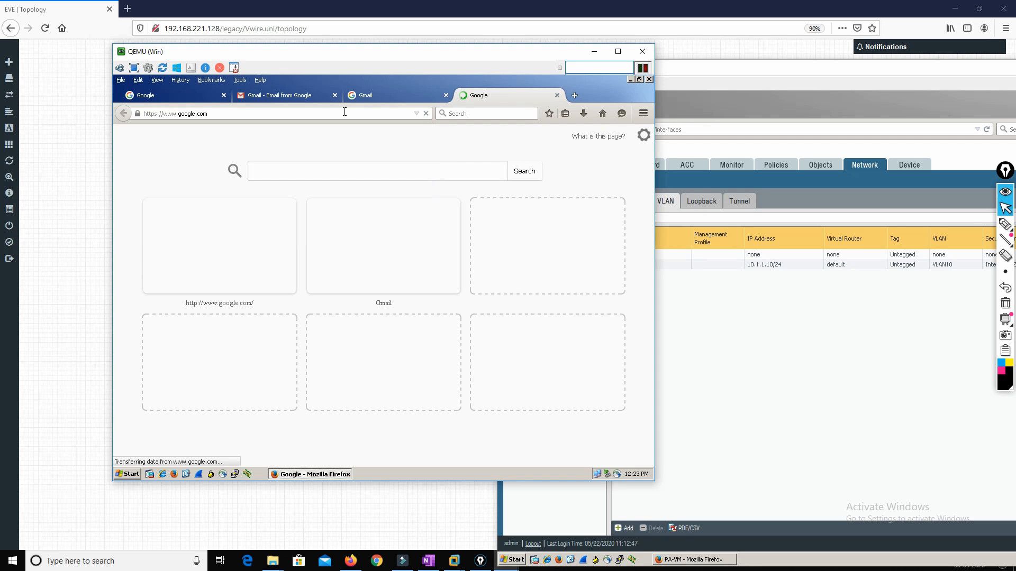
# Step: Switch to the firewall console and examine the zones, rule and interfaces of the inside PC's sessions in the Session Browser
pyautogui.click(776, 327)
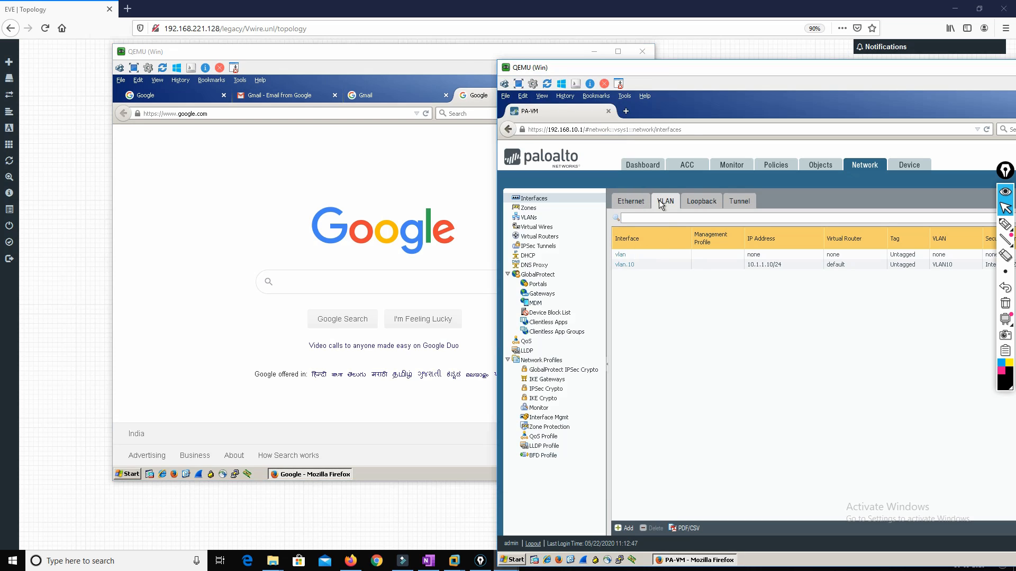
pyautogui.click(732, 166)
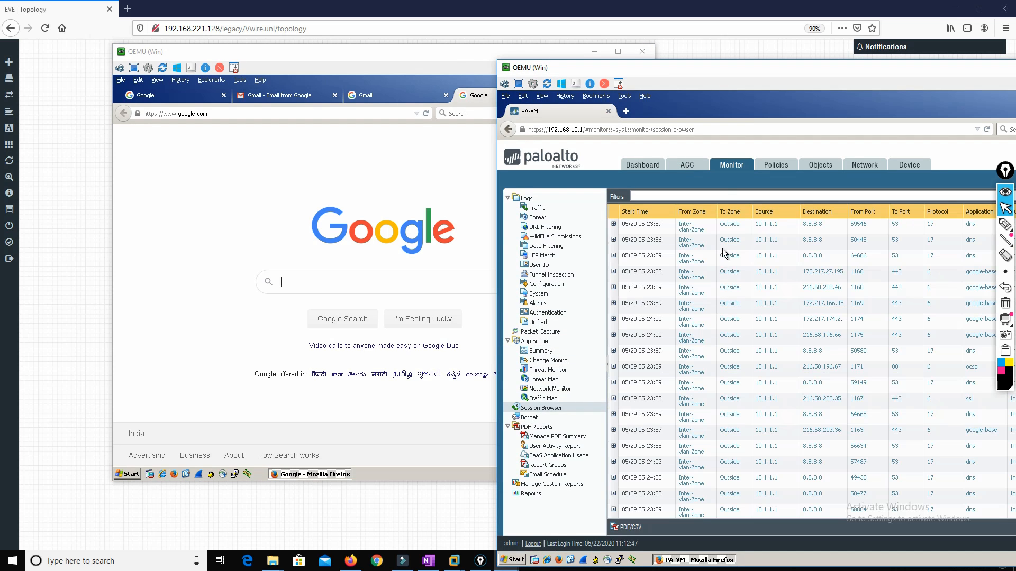
pyautogui.moveTo(709, 95); pyautogui.dragTo(357, 49)
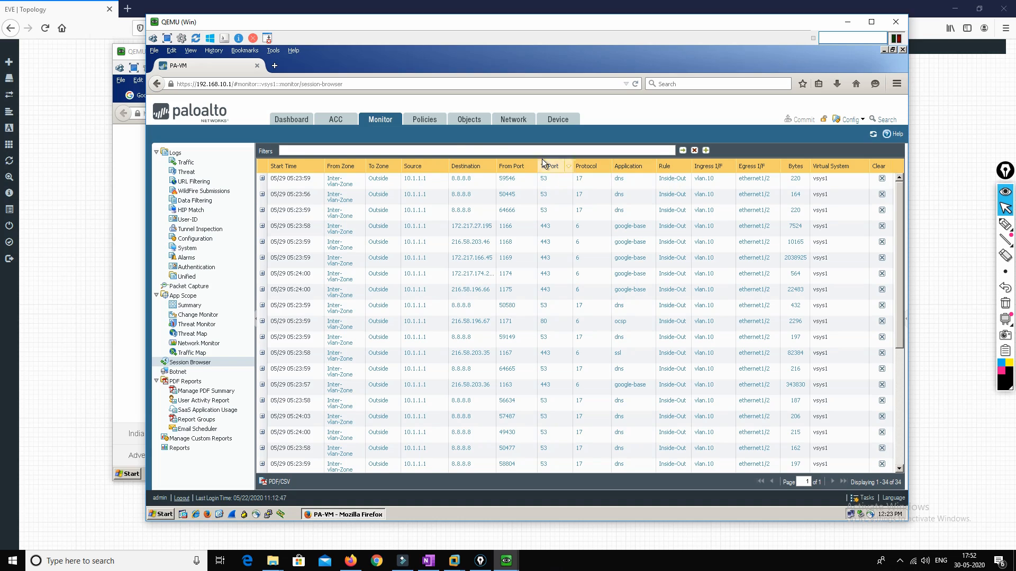
# Step: Compare the active sessions with the Inside-Out security rule and check that rule's hit count and last hit
pyautogui.click(425, 119)
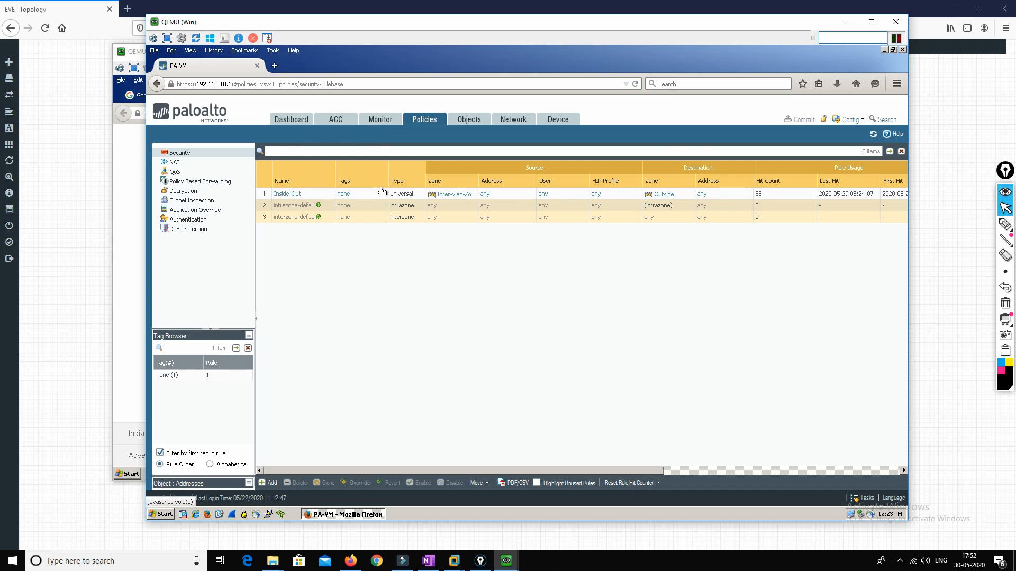
pyautogui.click(380, 121)
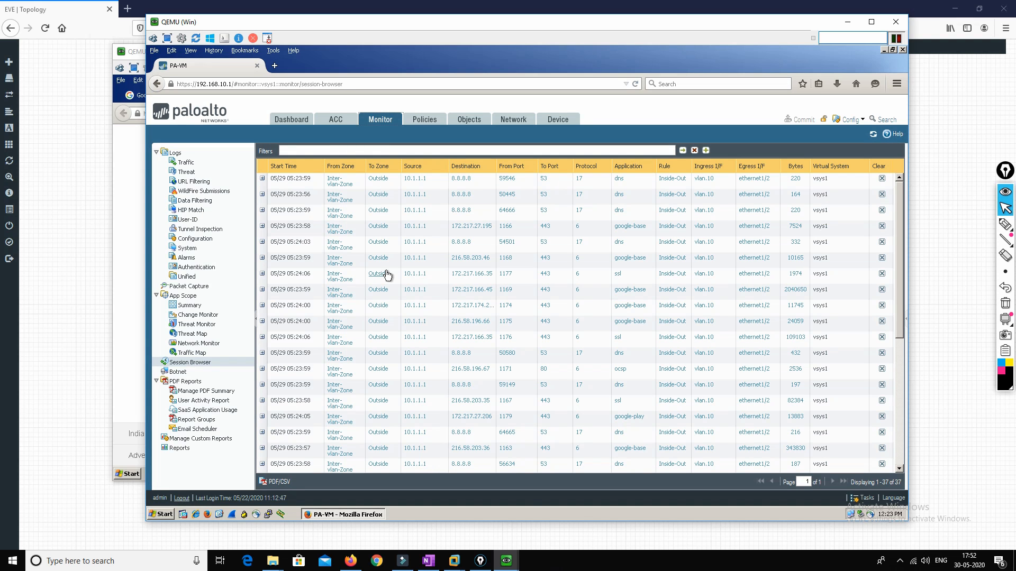
pyautogui.click(426, 118)
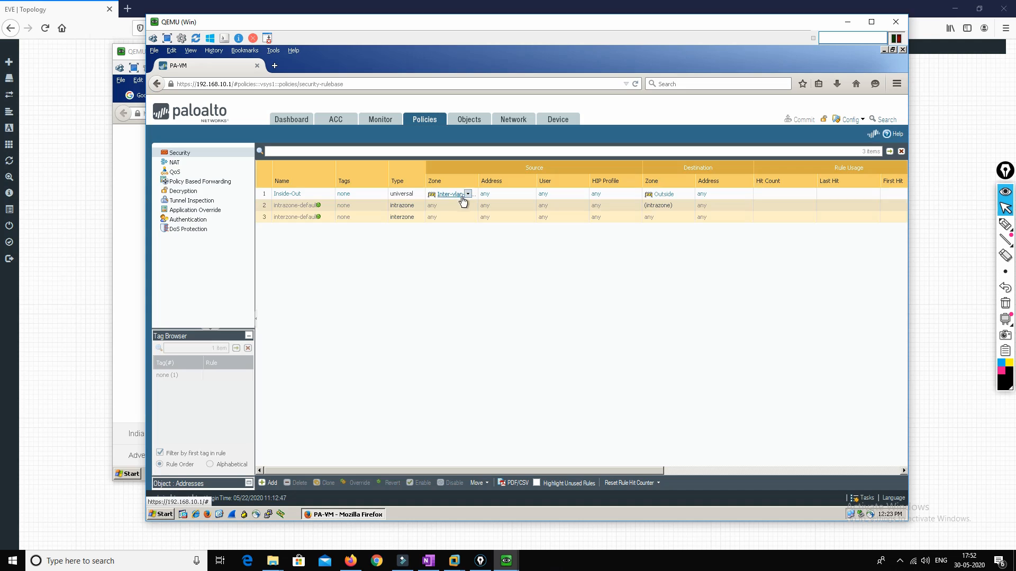
pyautogui.moveTo(601, 471); pyautogui.dragTo(670, 473)
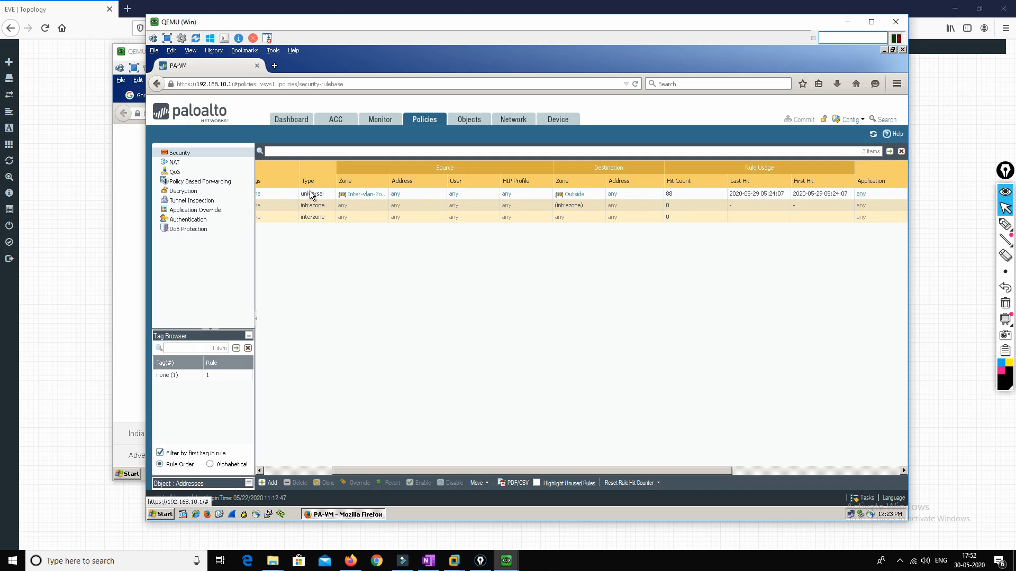
# Step: Check the Inside-out NAT rule's hit count and usage times, and minimize the firewall console
pyautogui.click(189, 164)
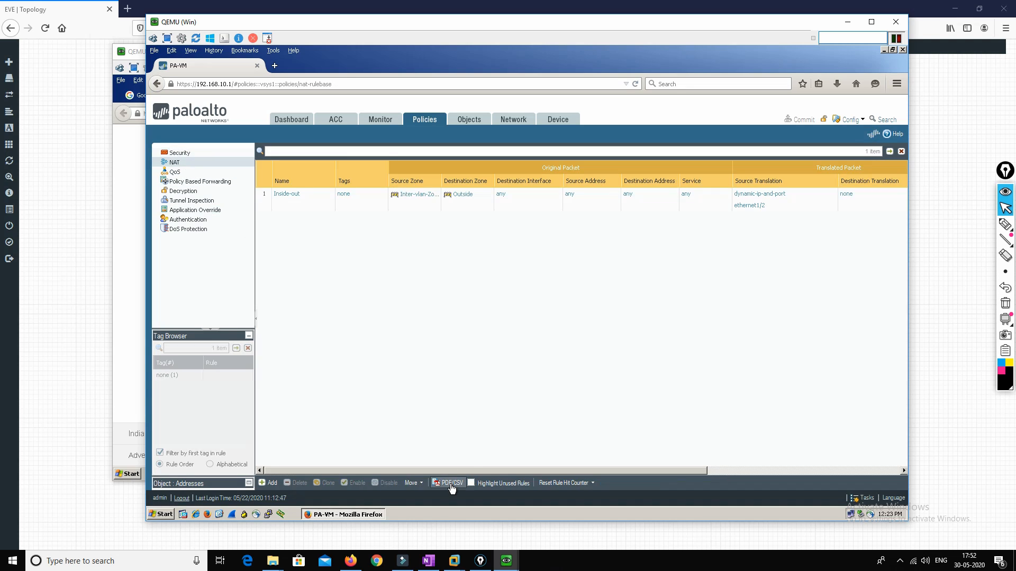
pyautogui.moveTo(472, 471); pyautogui.dragTo(671, 475)
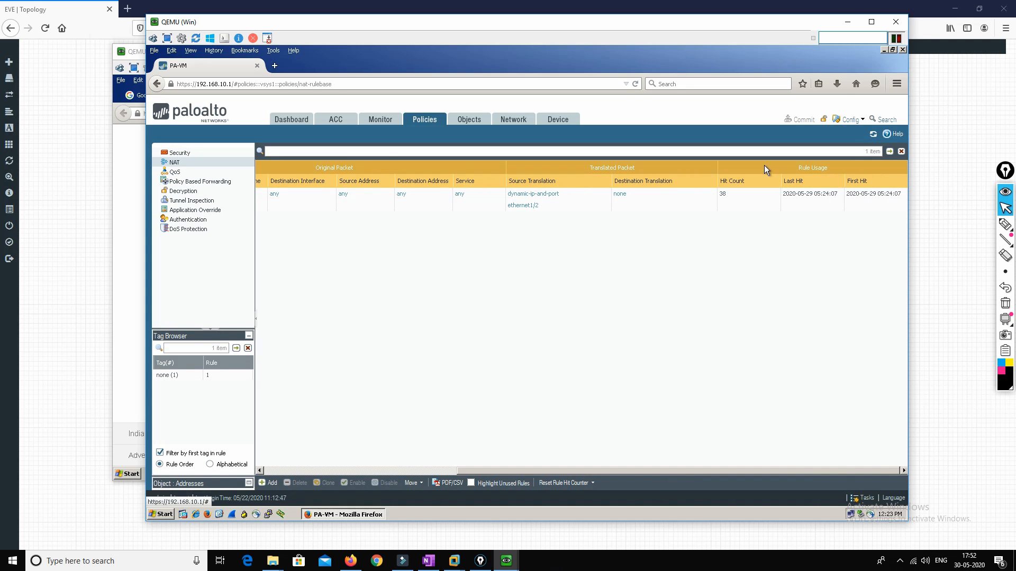
pyautogui.click(846, 22)
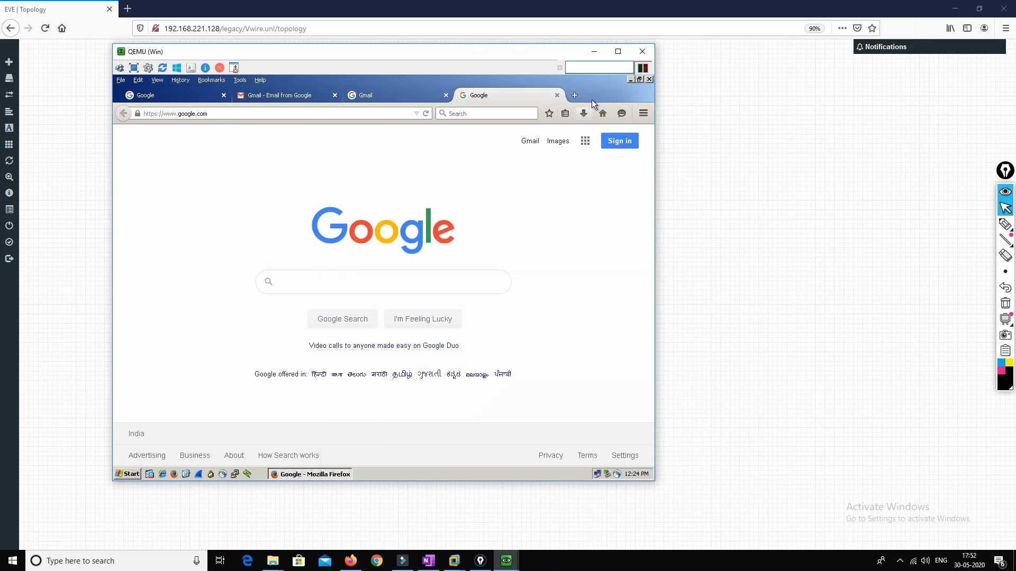